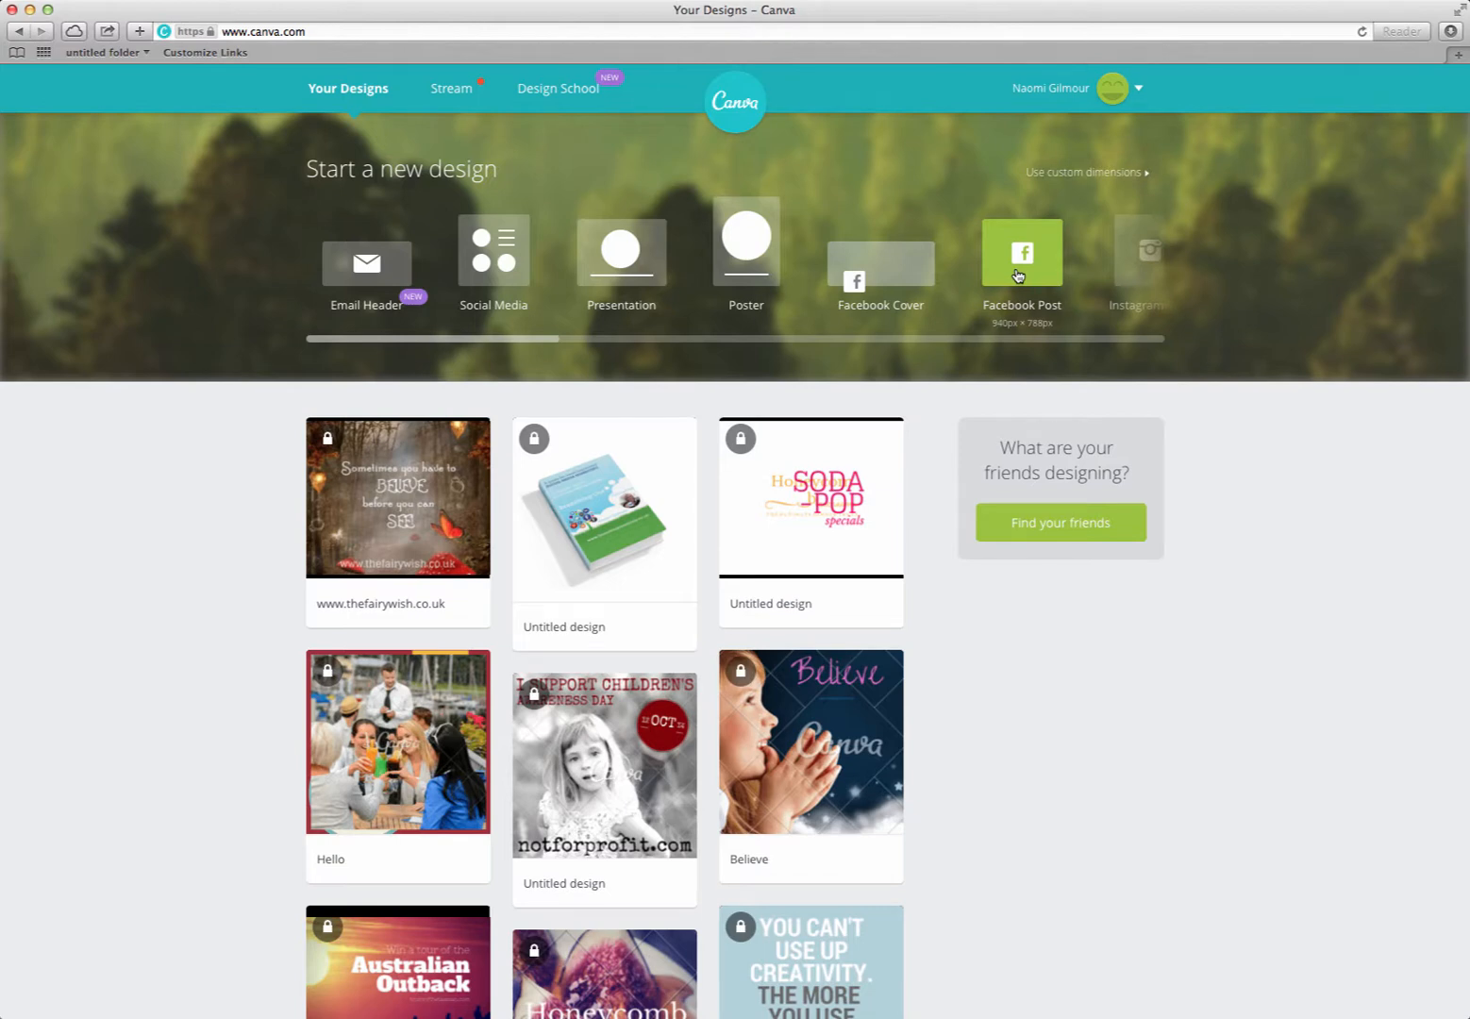
Step: Start a new Facebook Post design and upload the image 14455265_m.jpg from the Desktop
click(1017, 276)
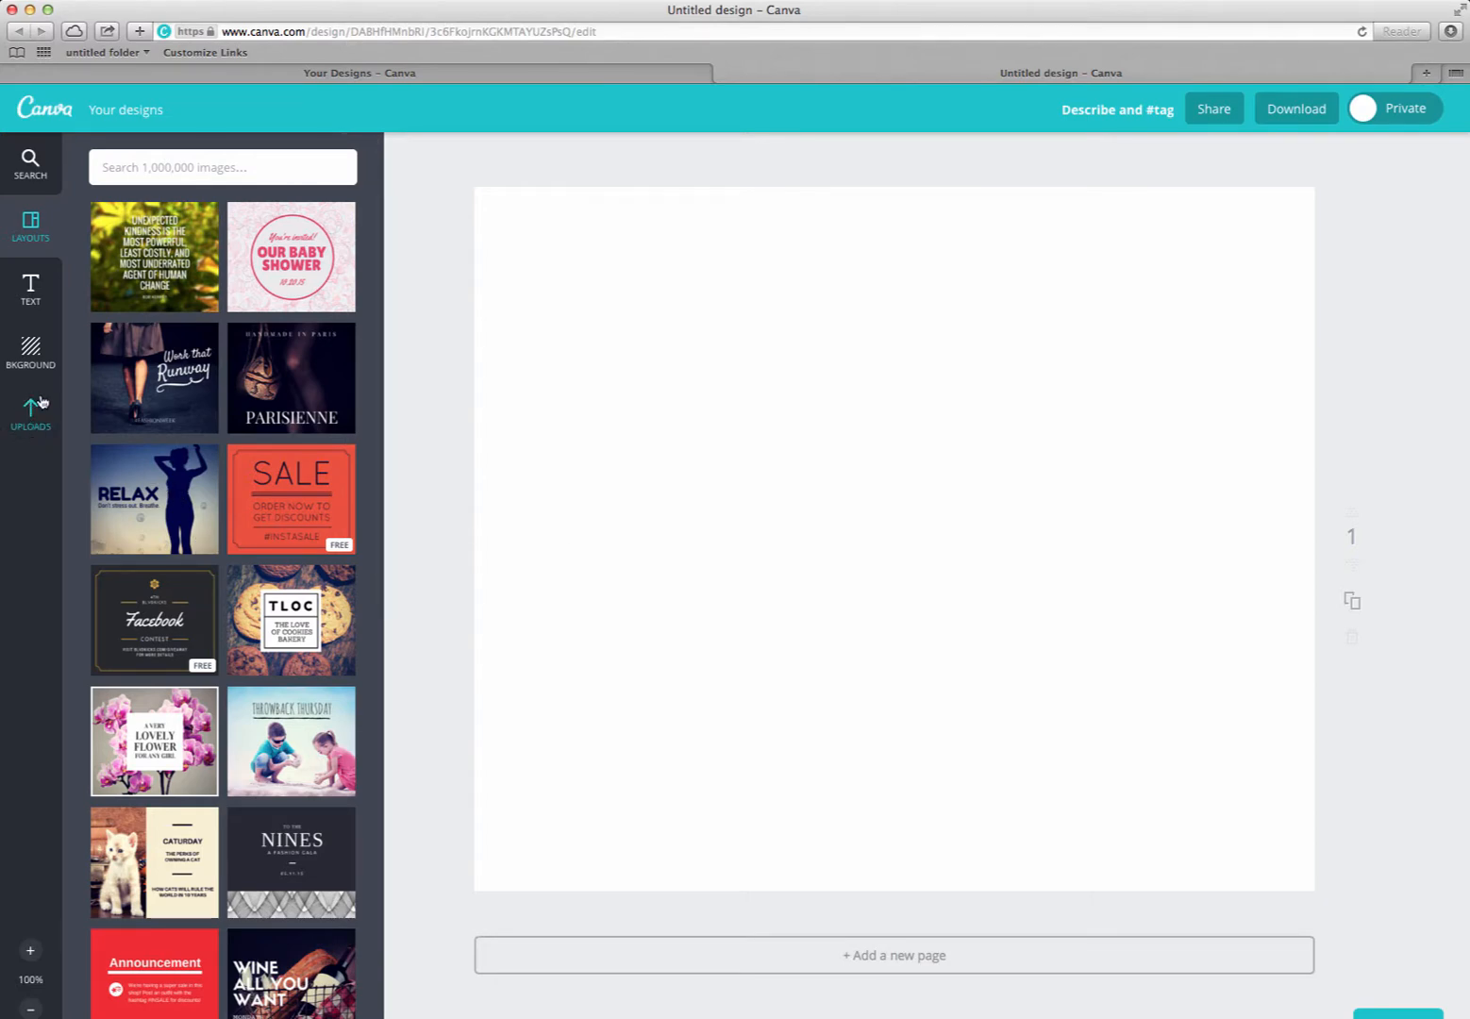
click(29, 426)
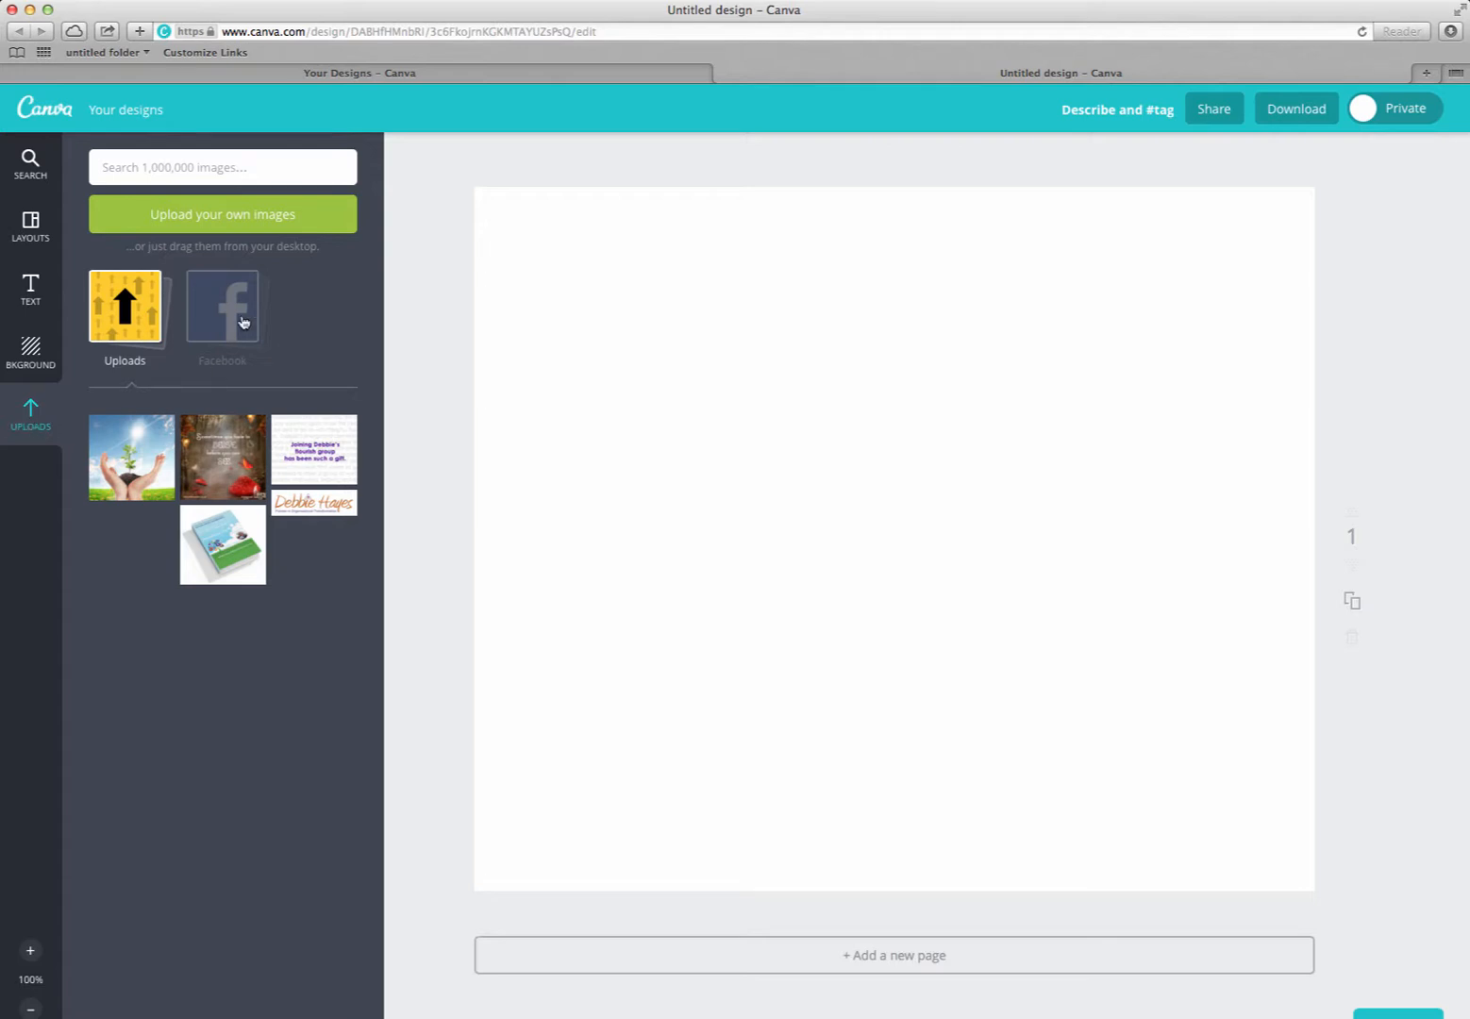
click(189, 219)
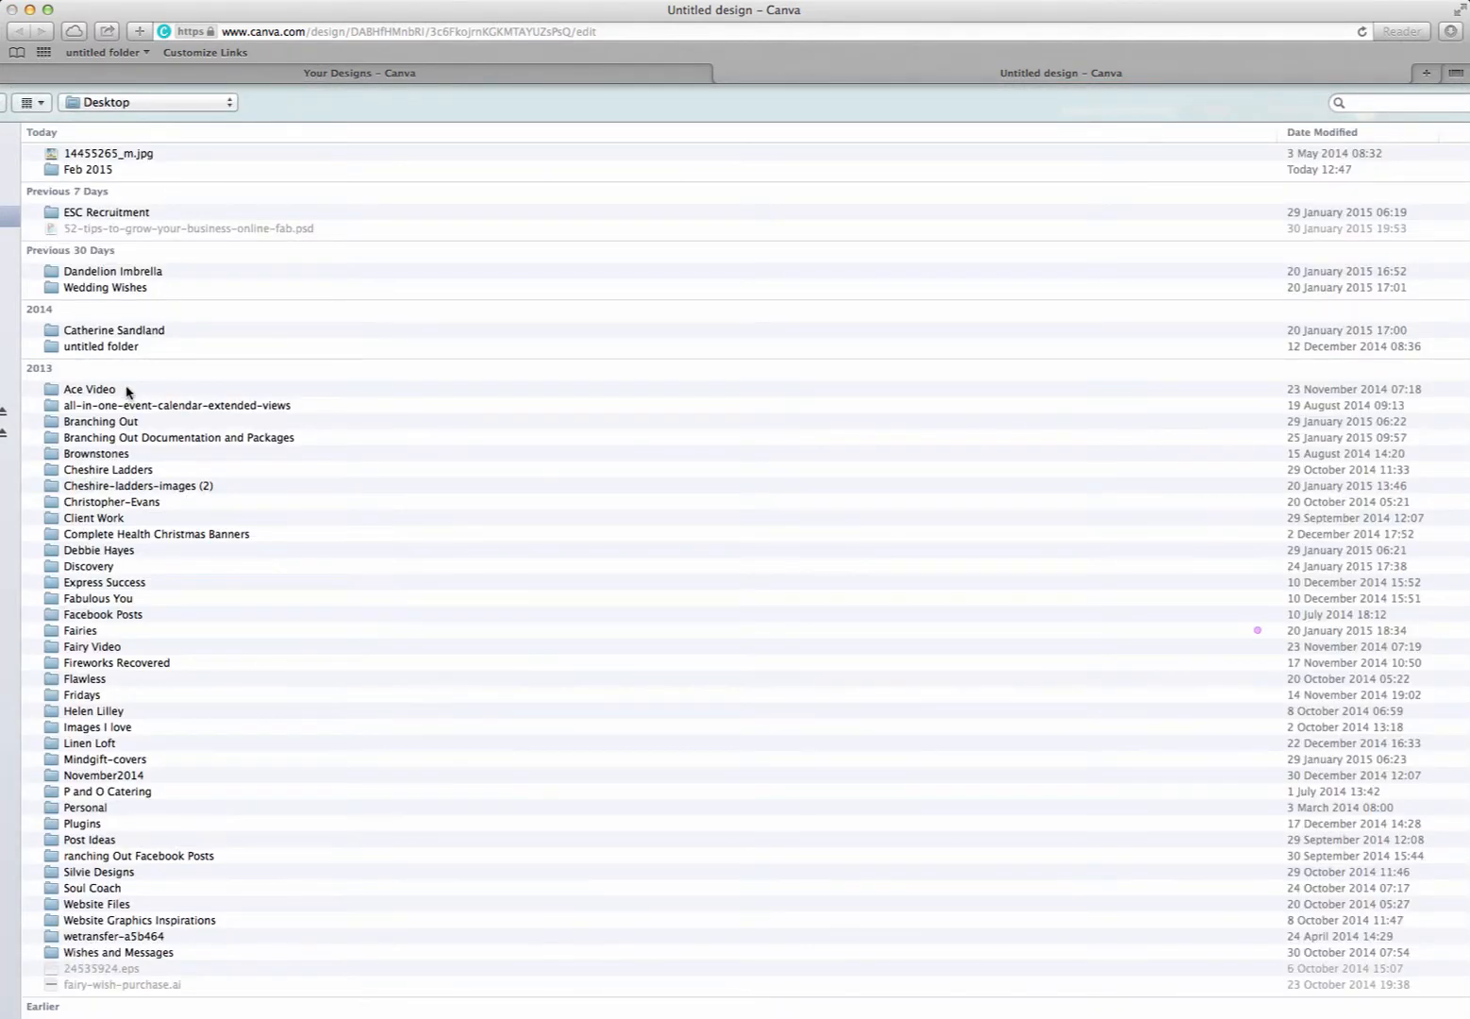
click(83, 153)
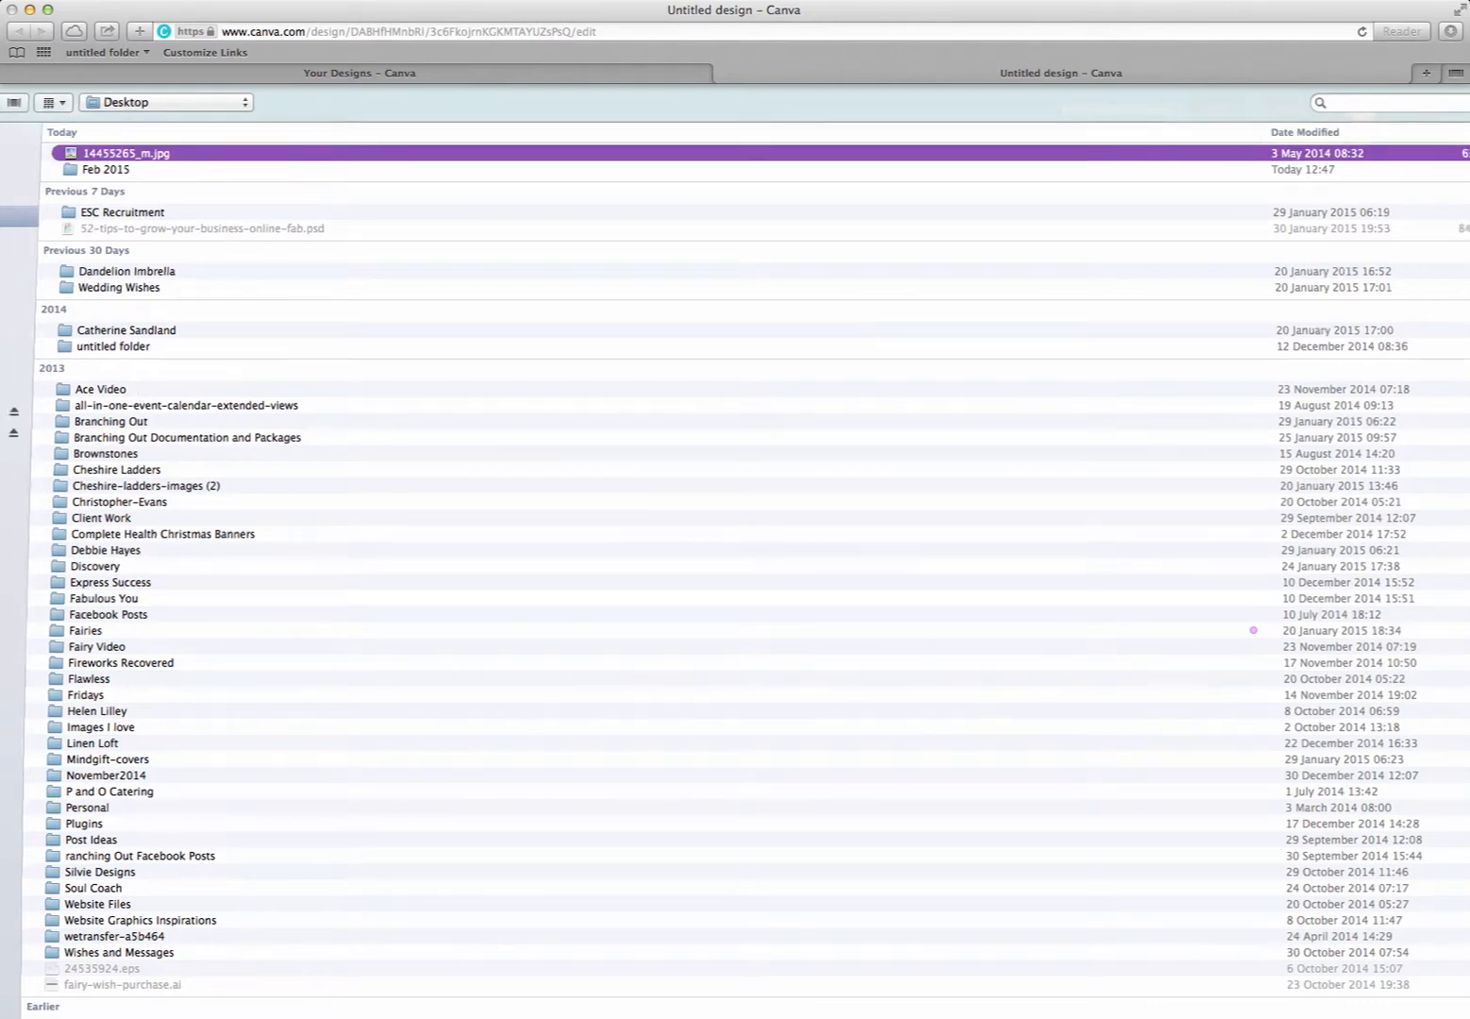
key(Return)
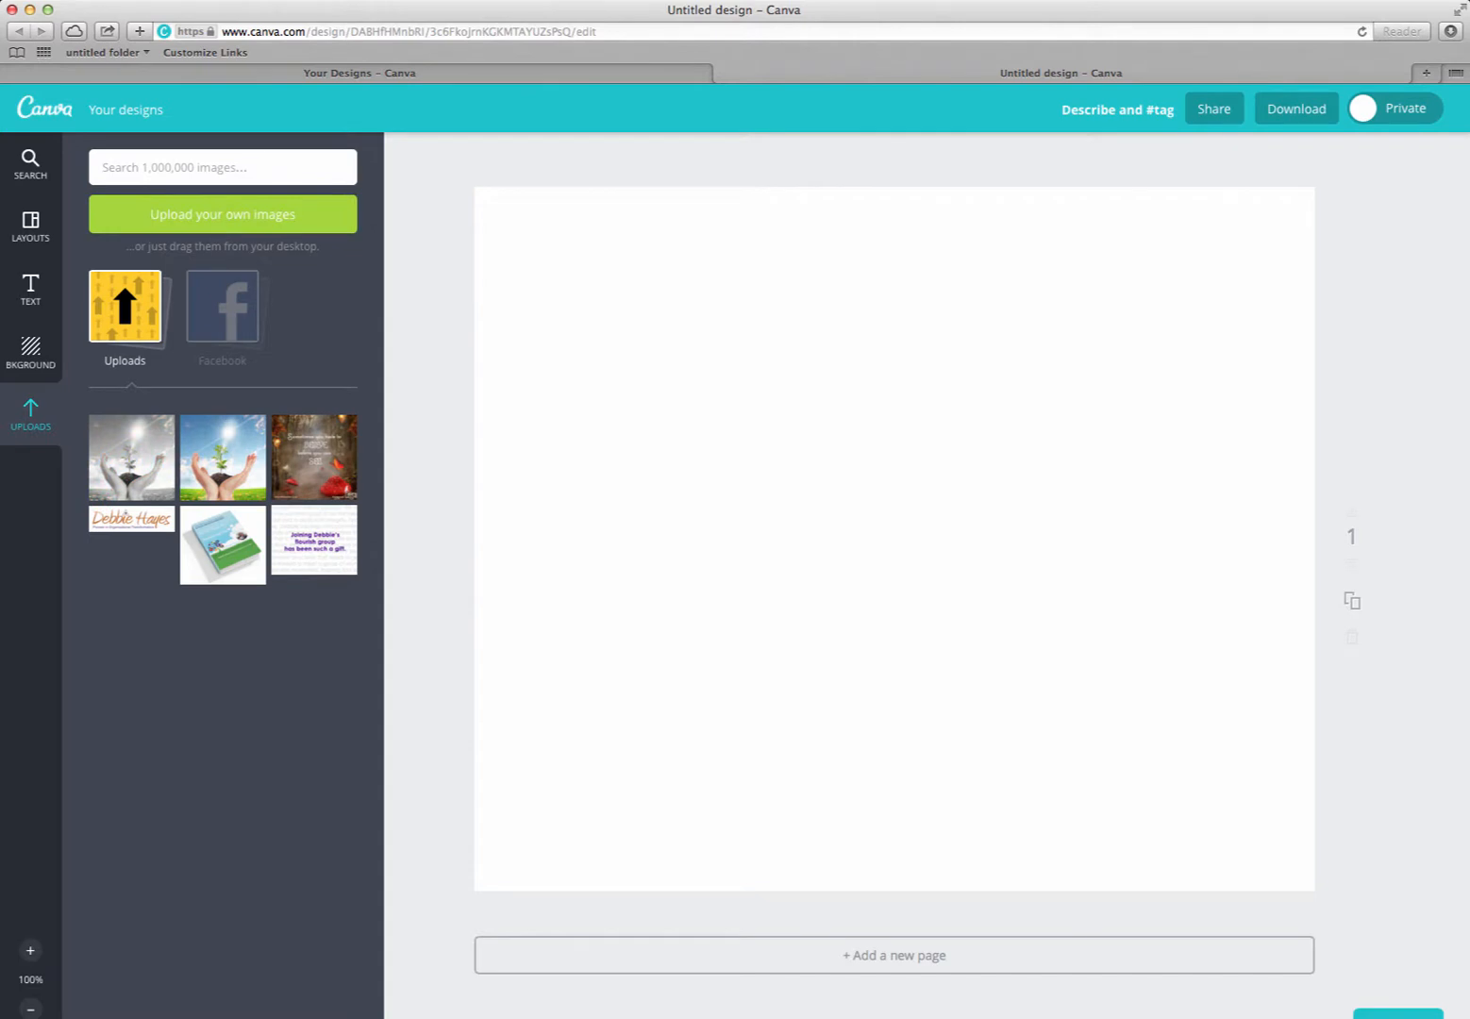
Step: Place the uploaded hands-and-seedling image on the page, enlarge it to fill the canvas, and shift it down so the sun is fully inside
click(134, 471)
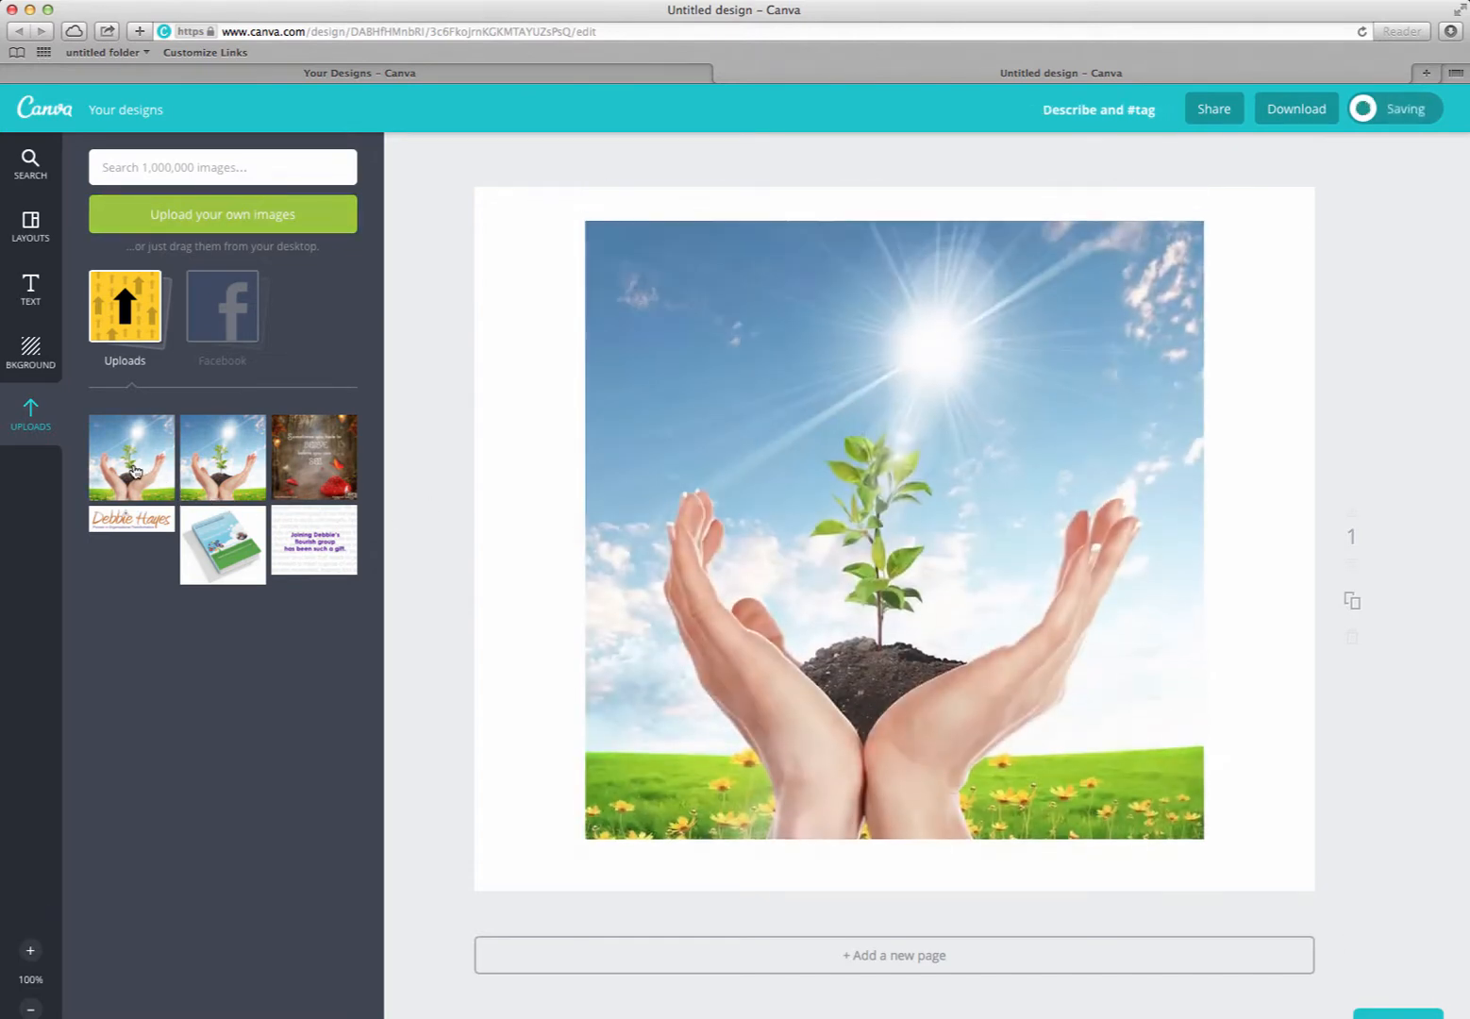
drag(807, 741, 731, 762)
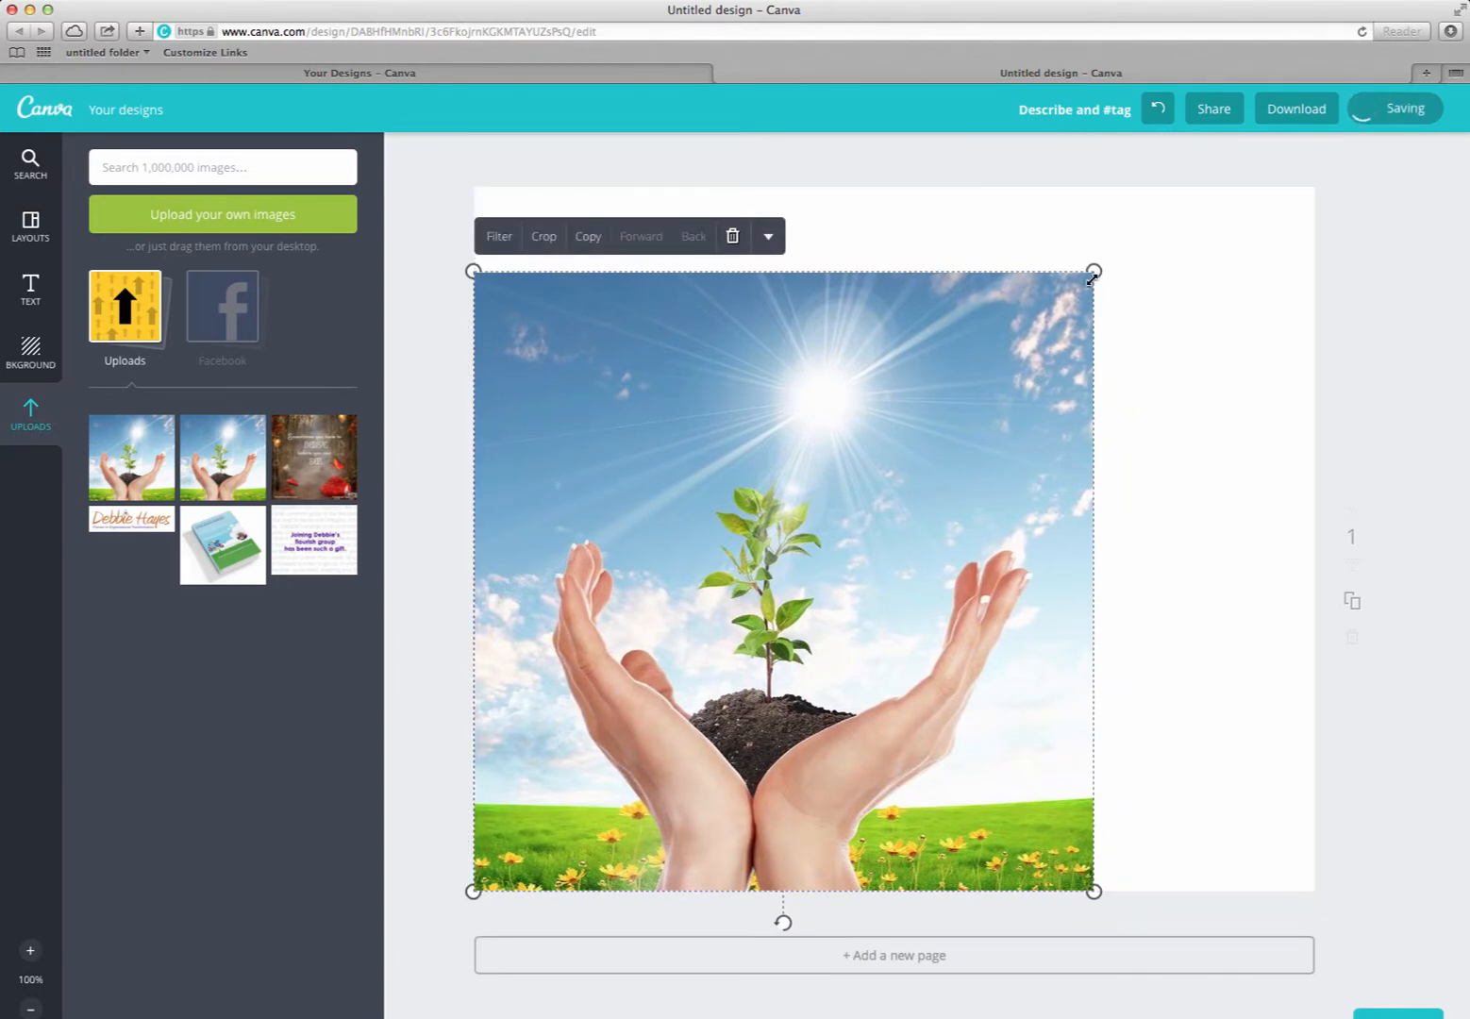
drag(1106, 266, 1391, 163)
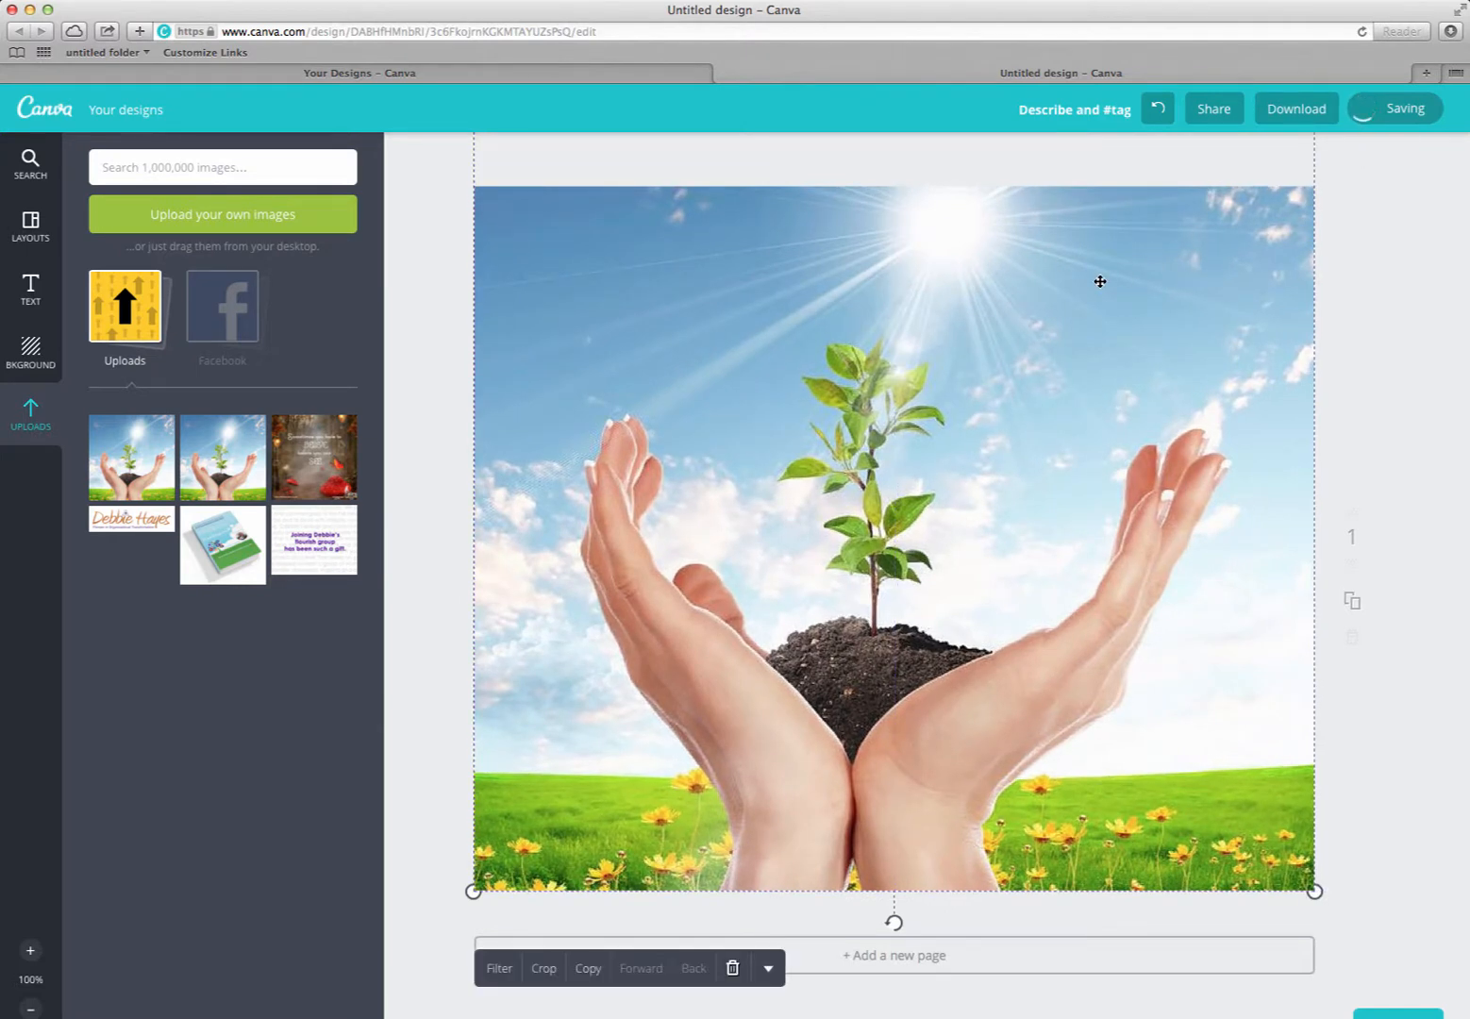
drag(1100, 281, 1106, 359)
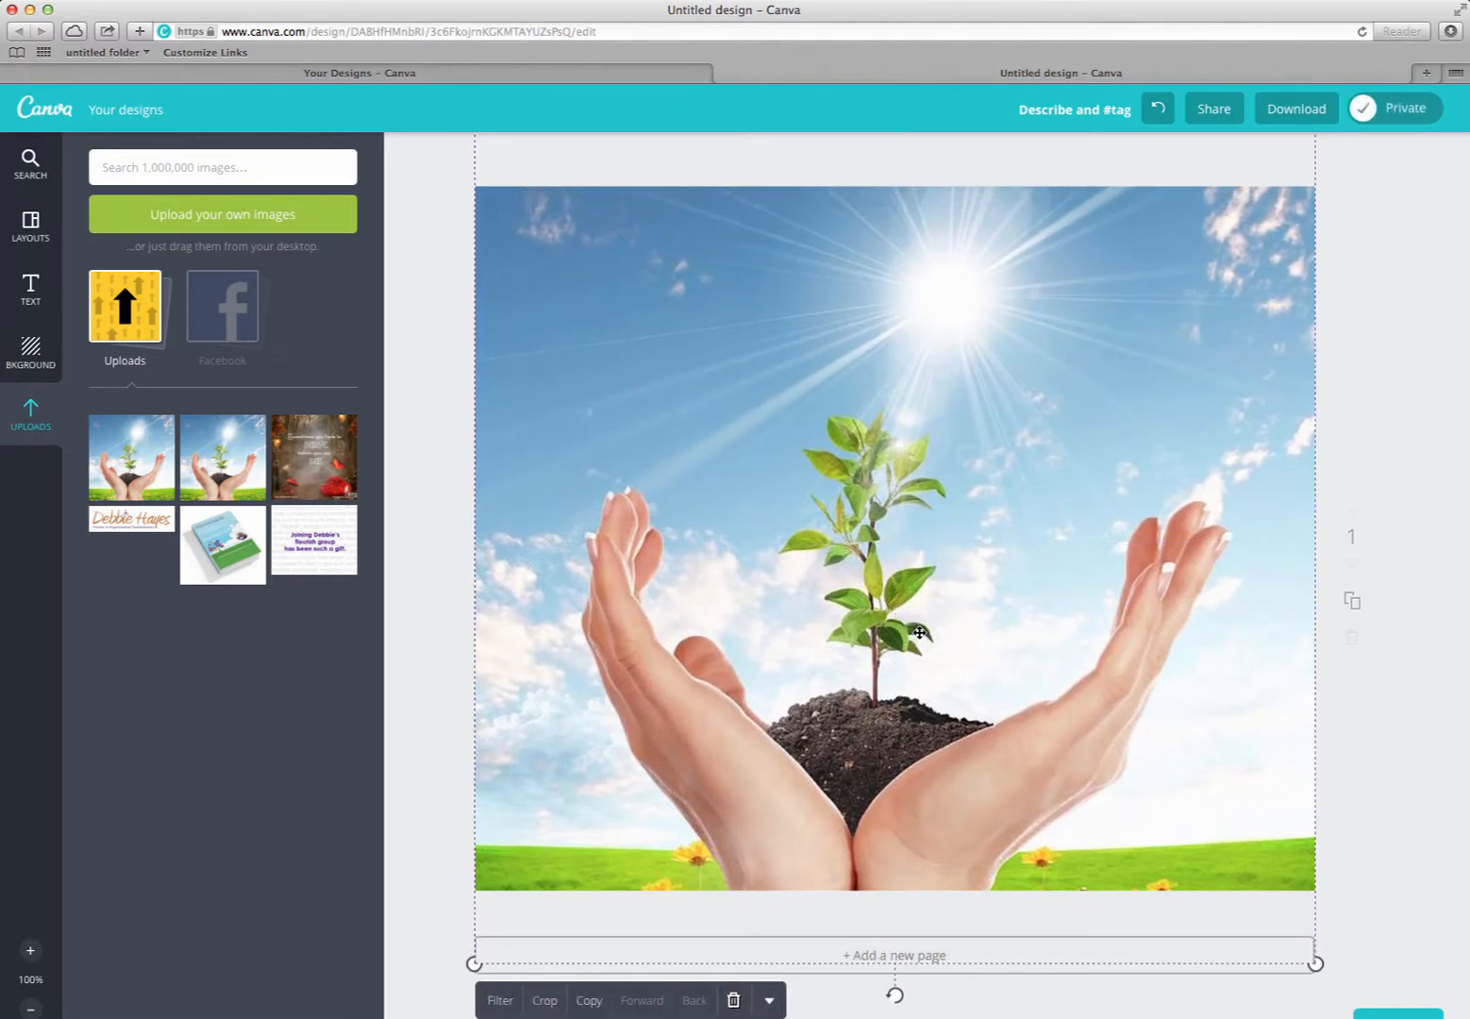
click(1437, 480)
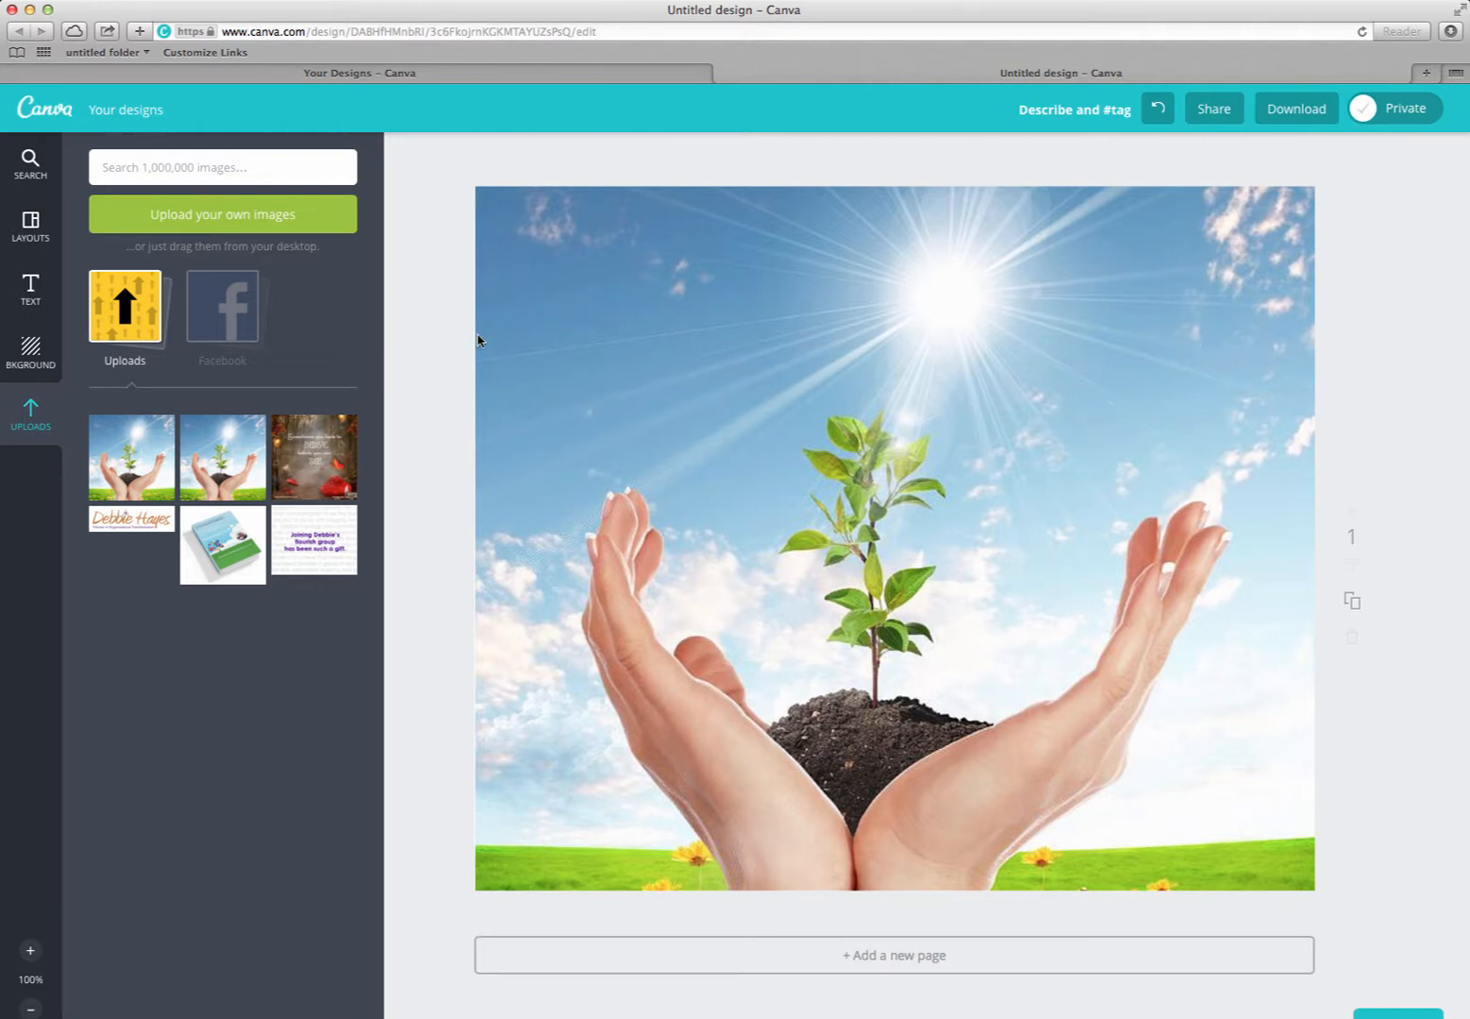
click(31, 295)
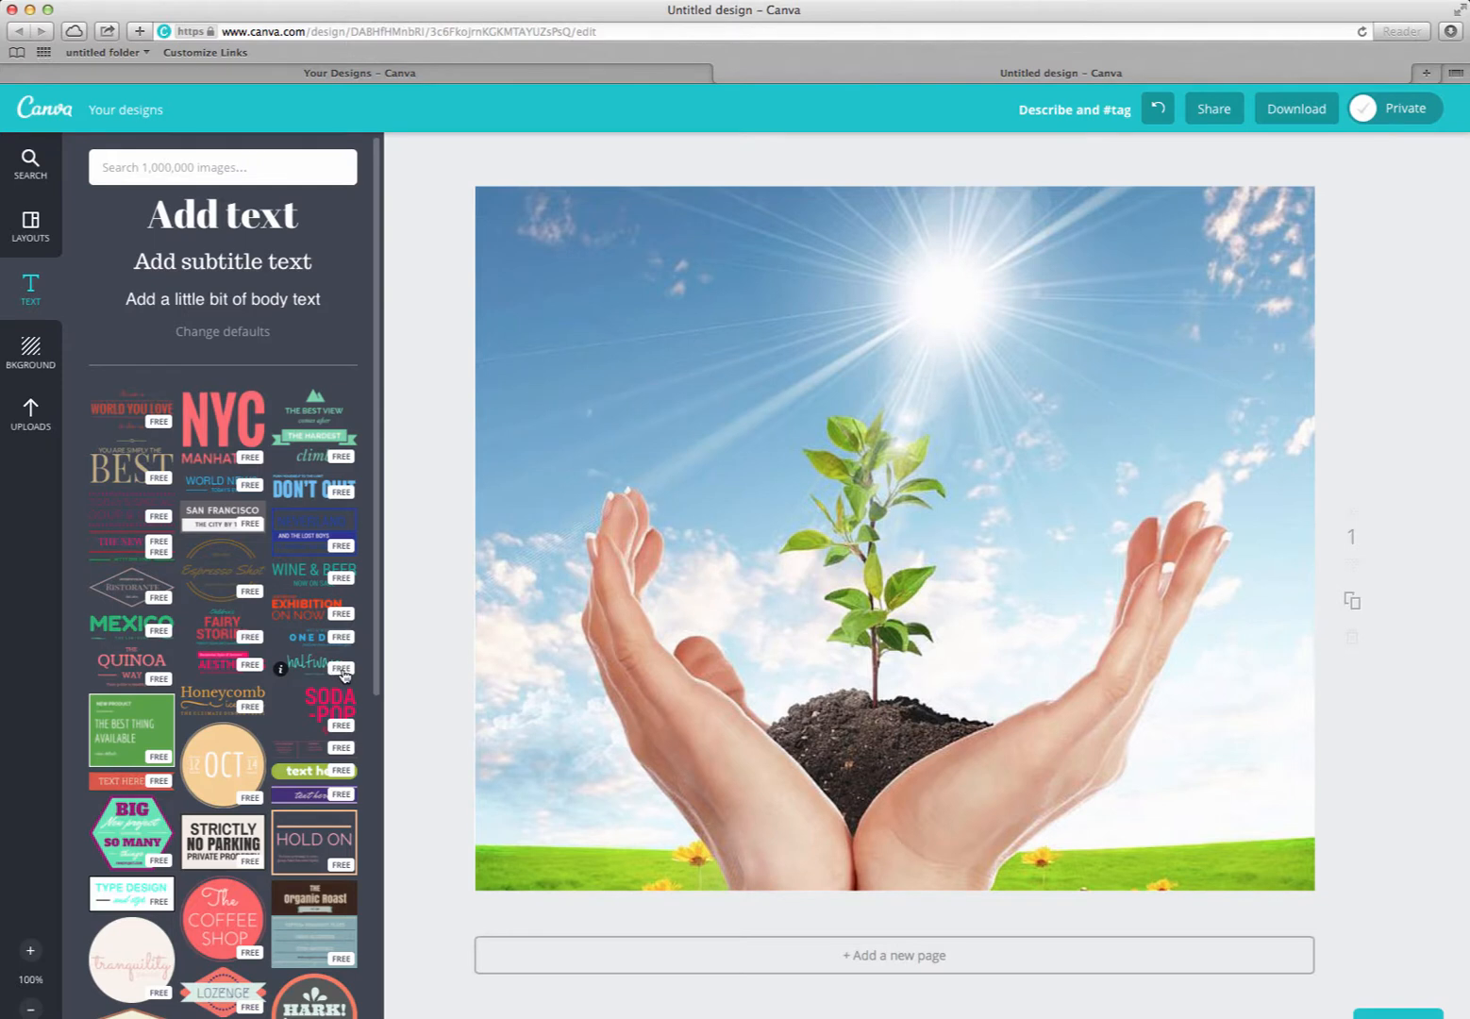
click(295, 665)
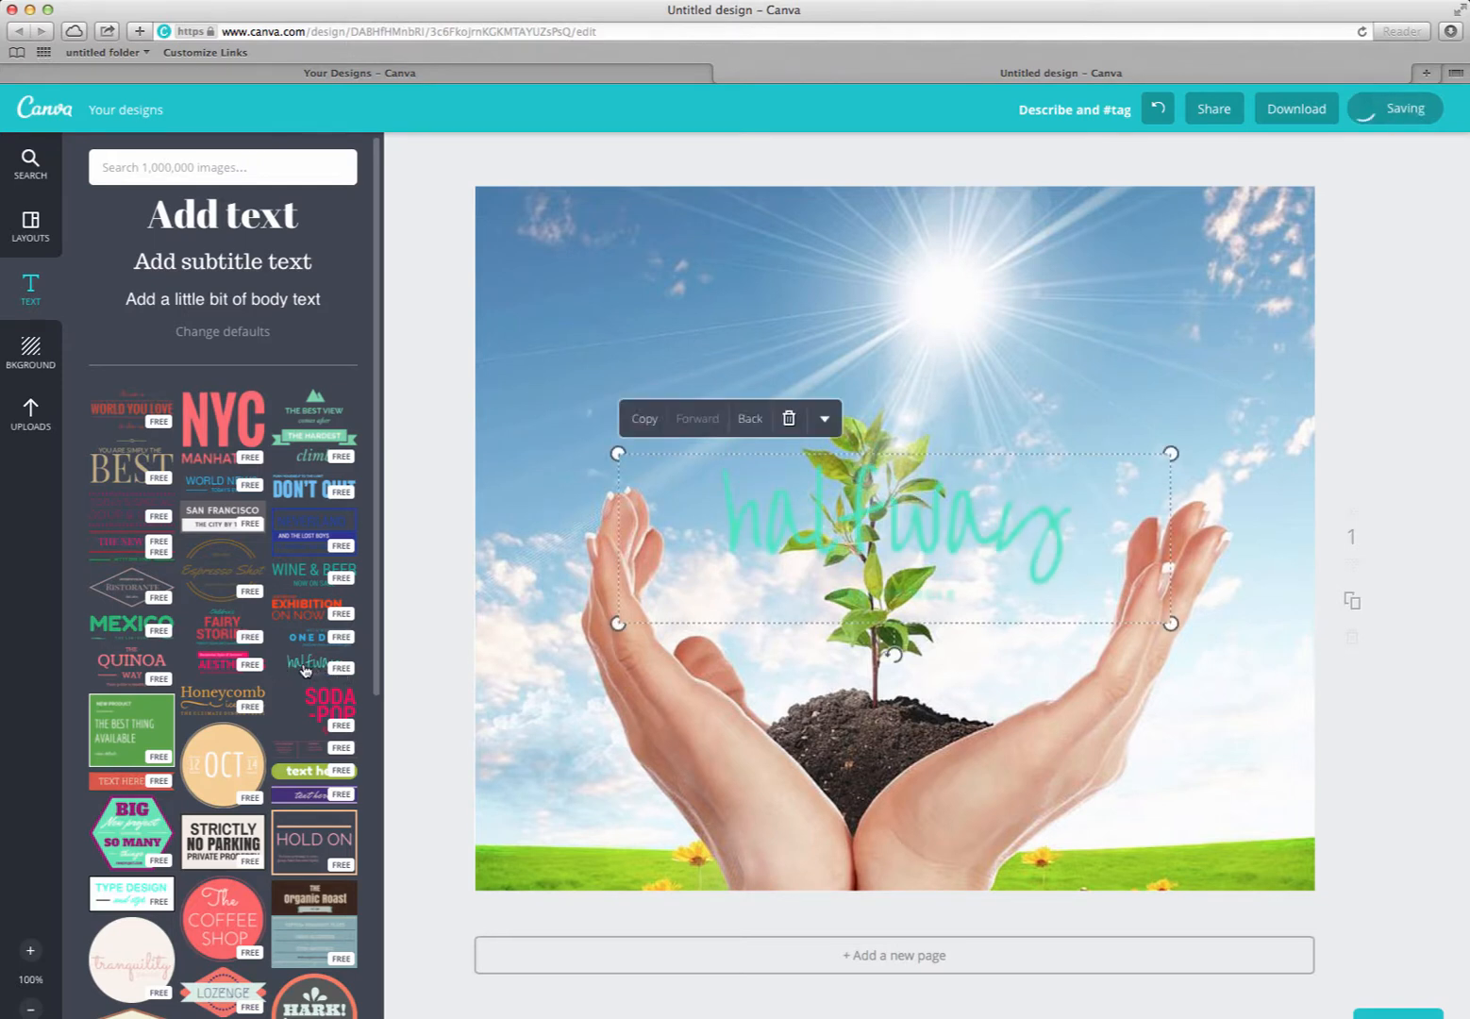
double_click(974, 538)
key(BackSpace)
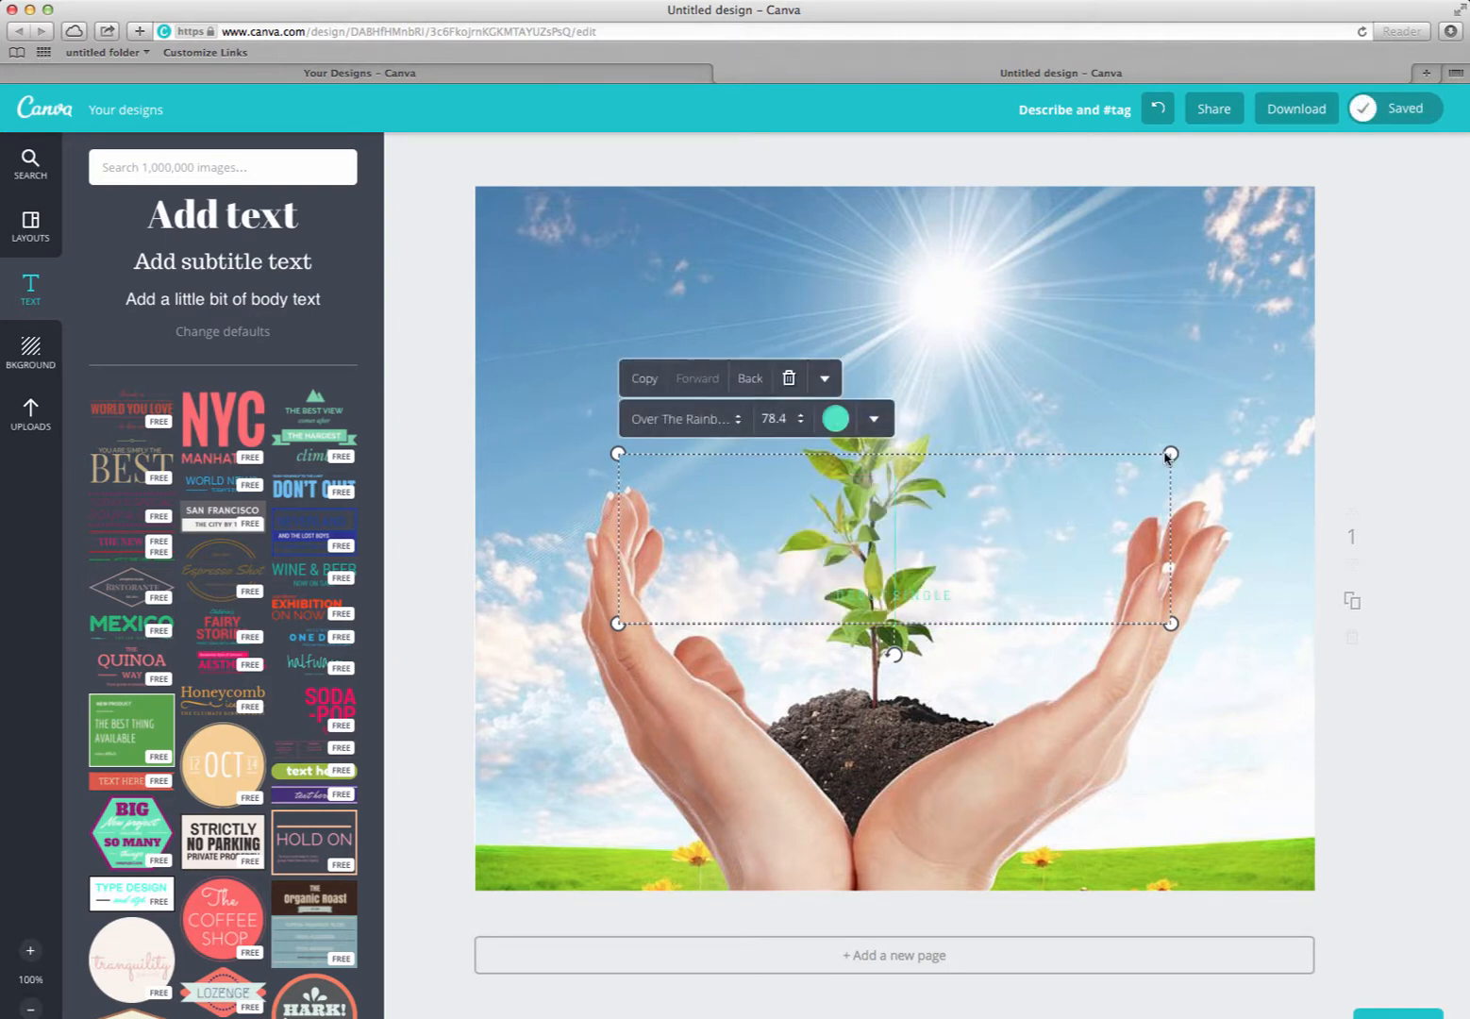
click(789, 378)
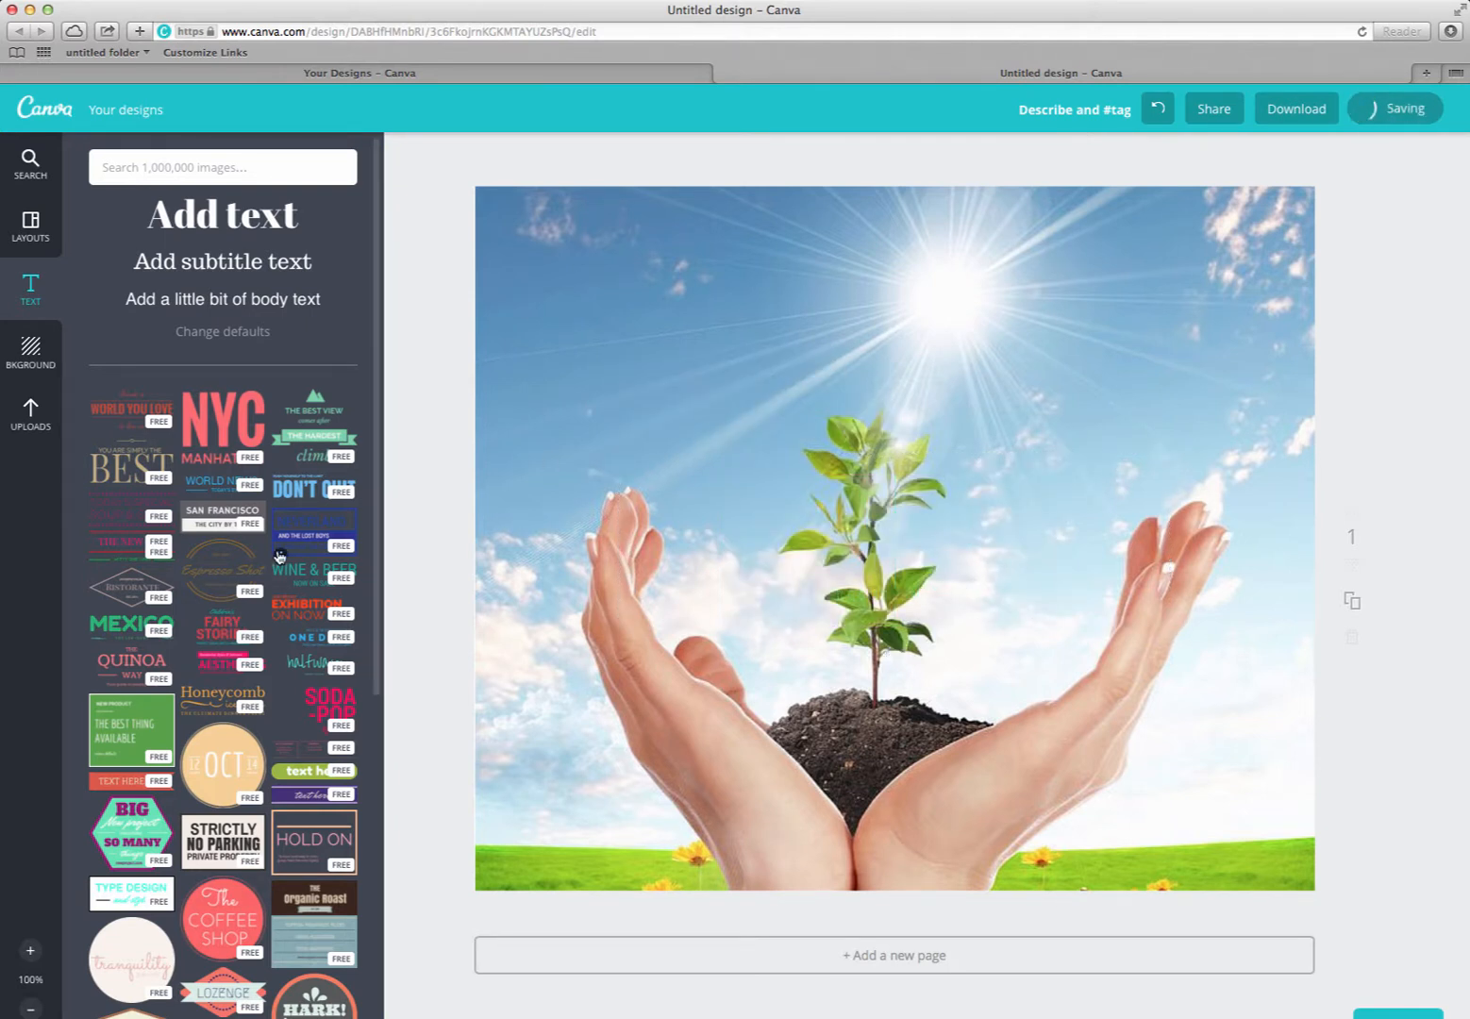
Step: Add the "The Quinoa Way" text design and move it to the upper edge of the image
click(130, 670)
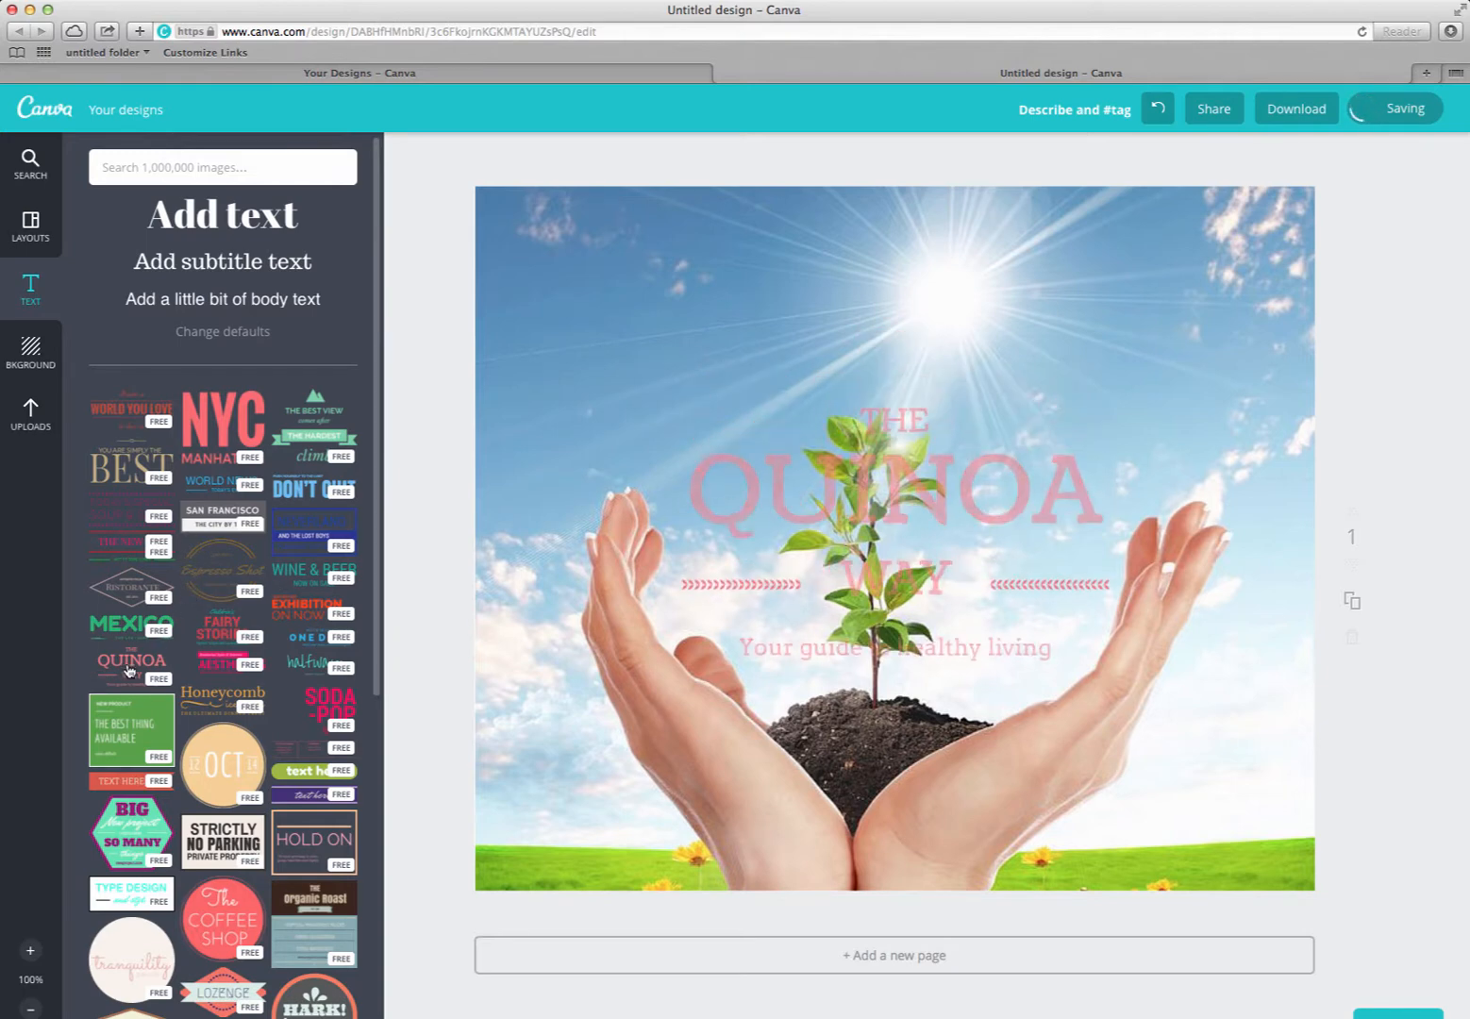
drag(901, 507, 919, 289)
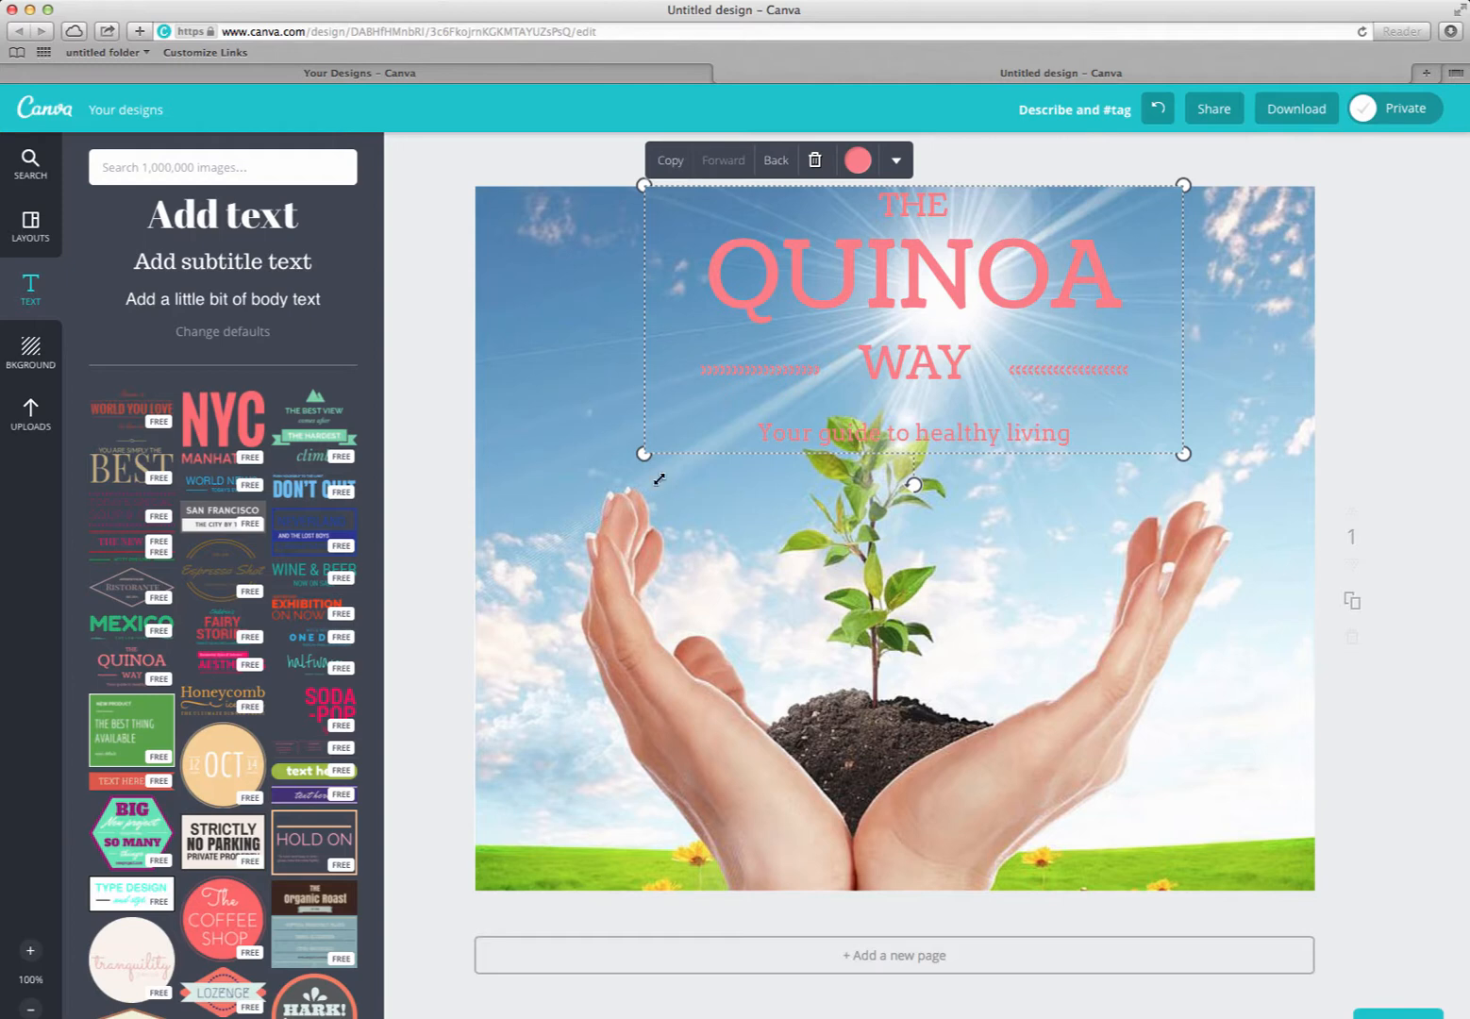
Step: Replace the word "THE" in the text design's first line with "The best way to predict the future"
double_click(911, 212)
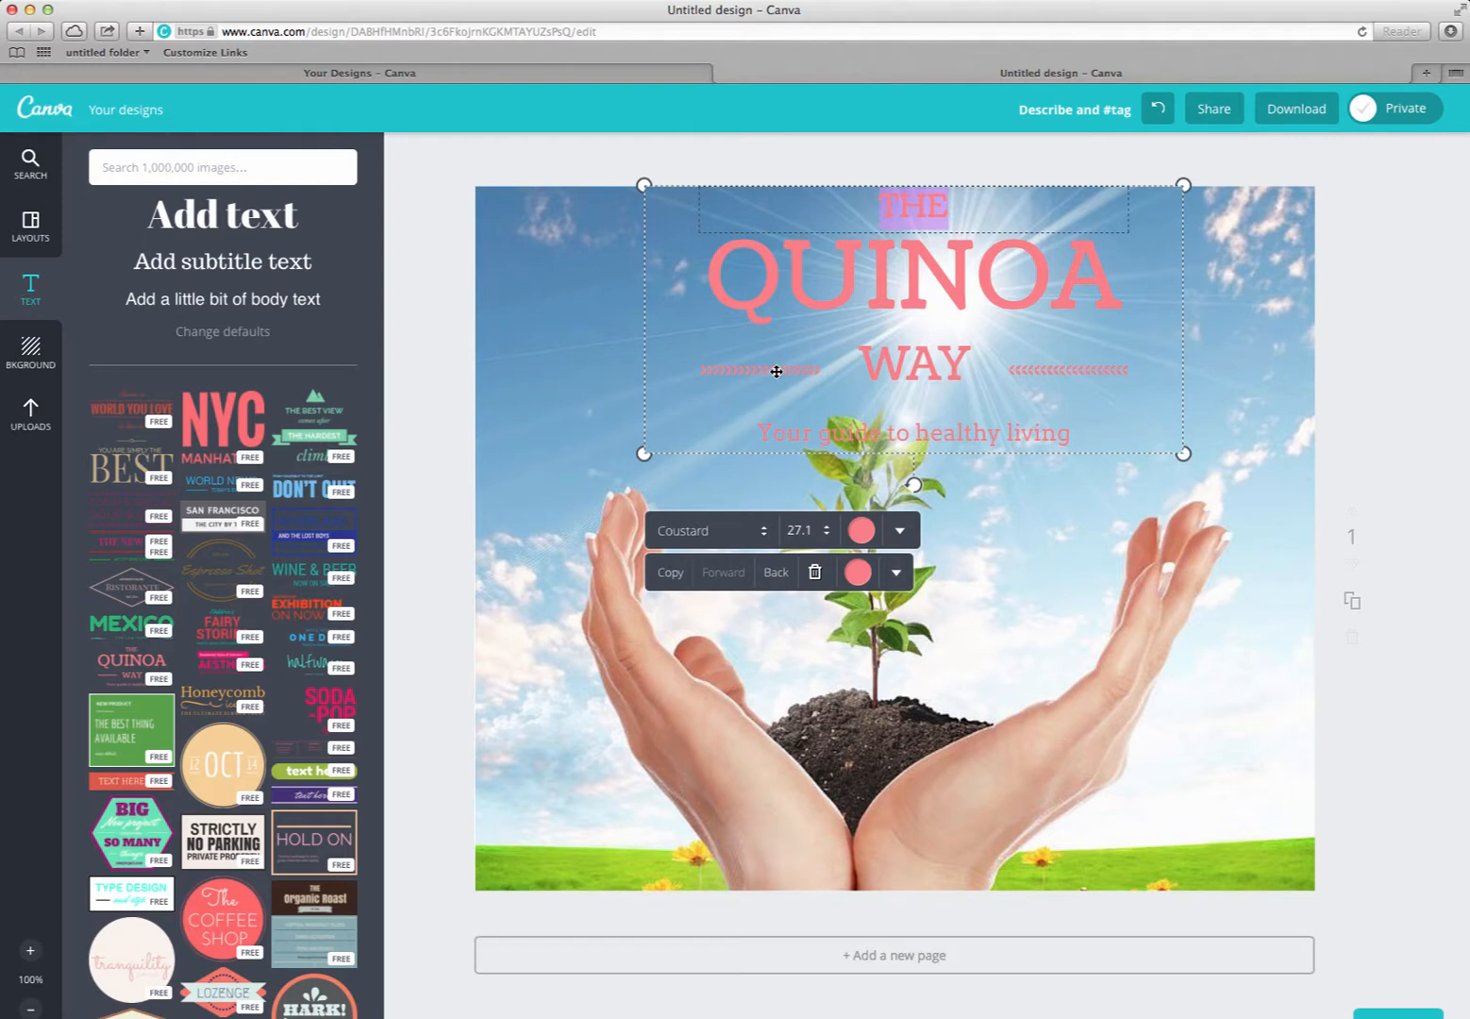
text(The)
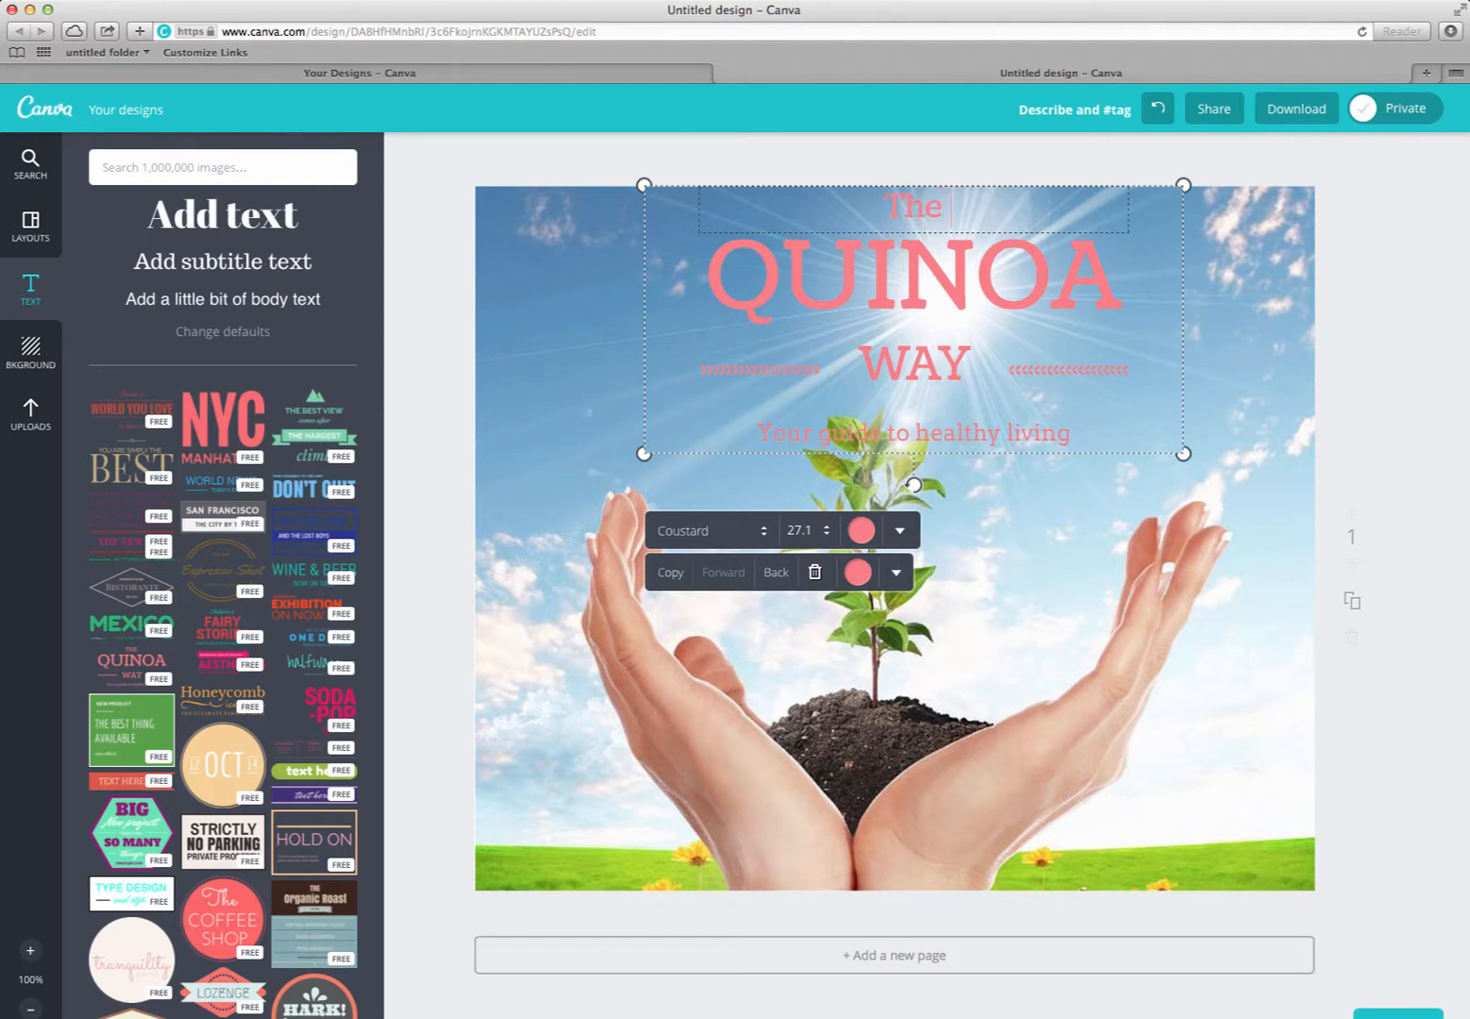
text( best way)
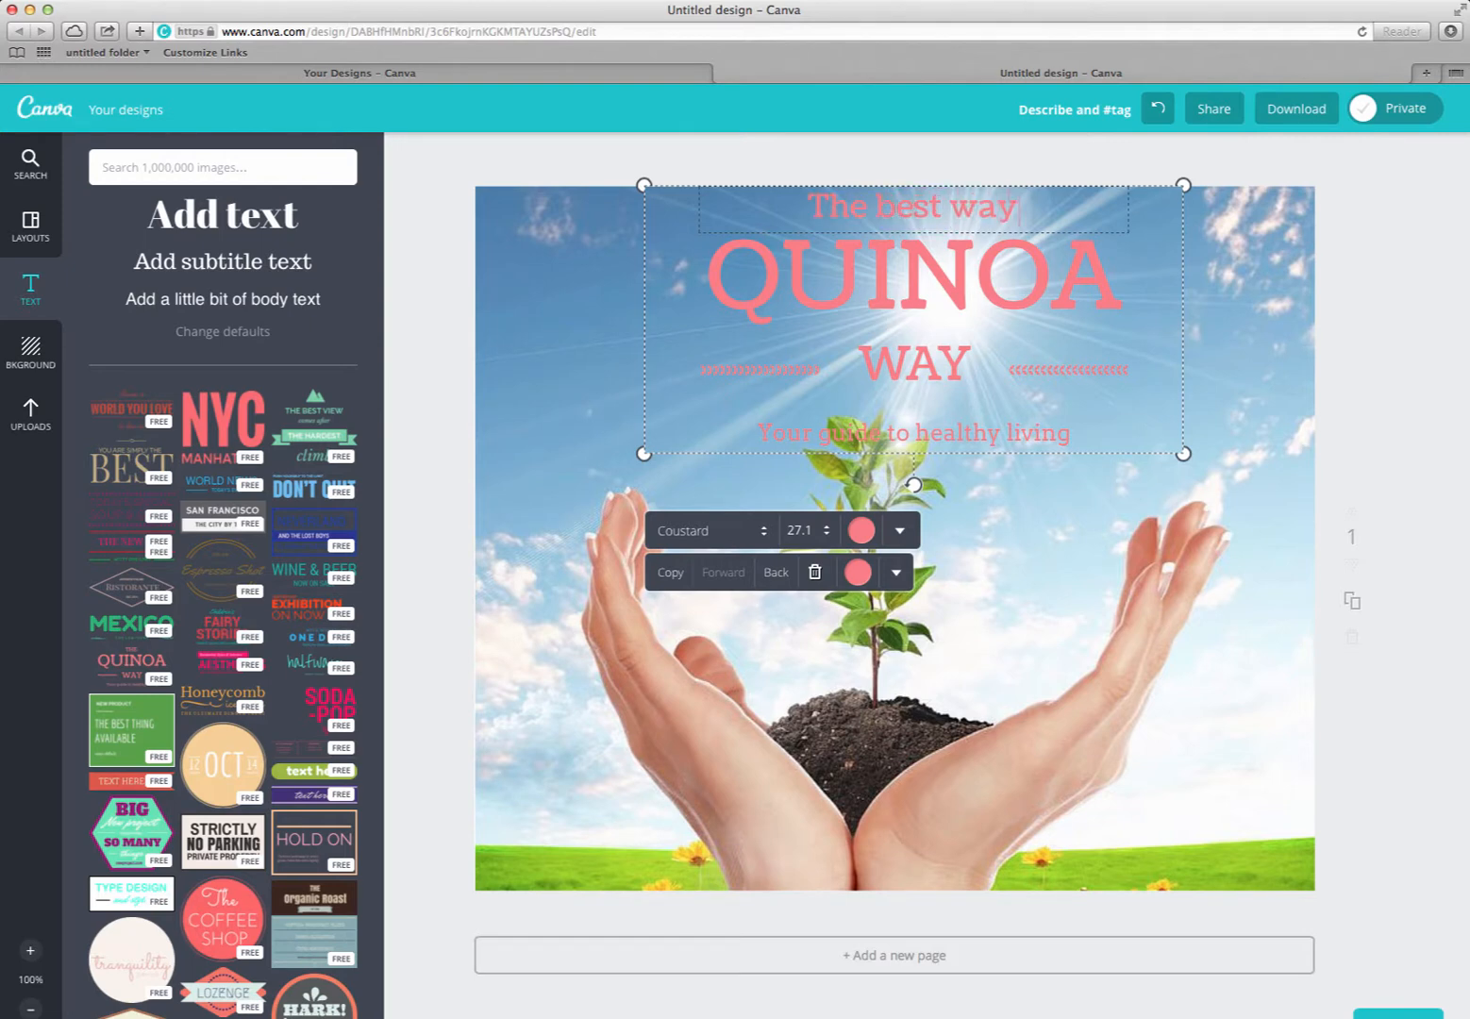
text( t)
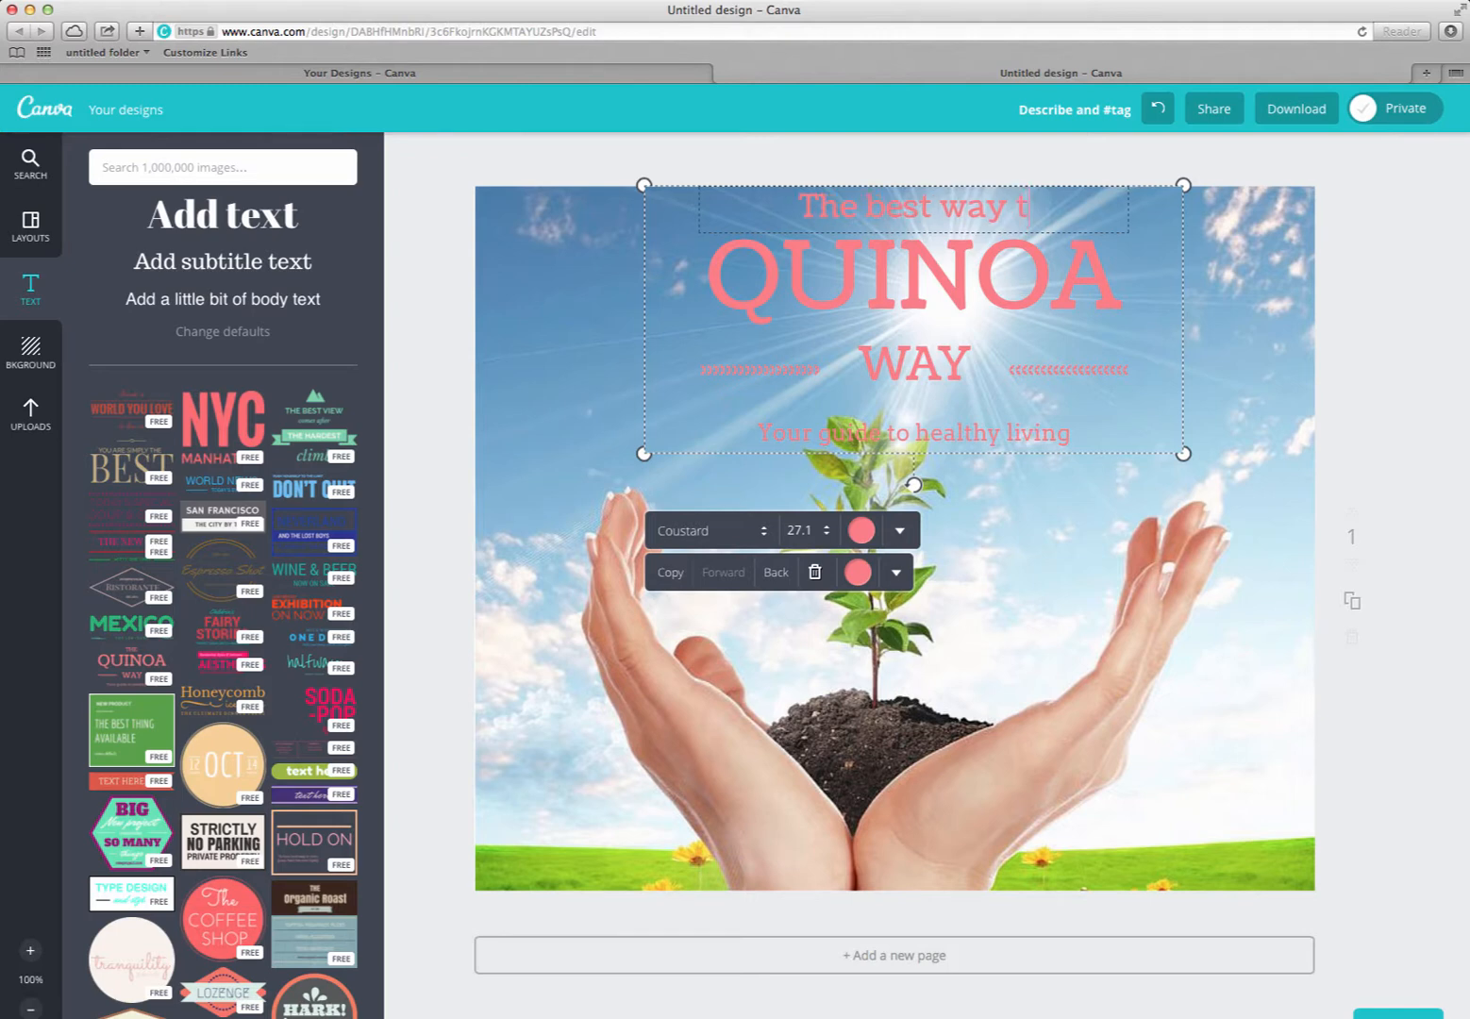
text(o predict)
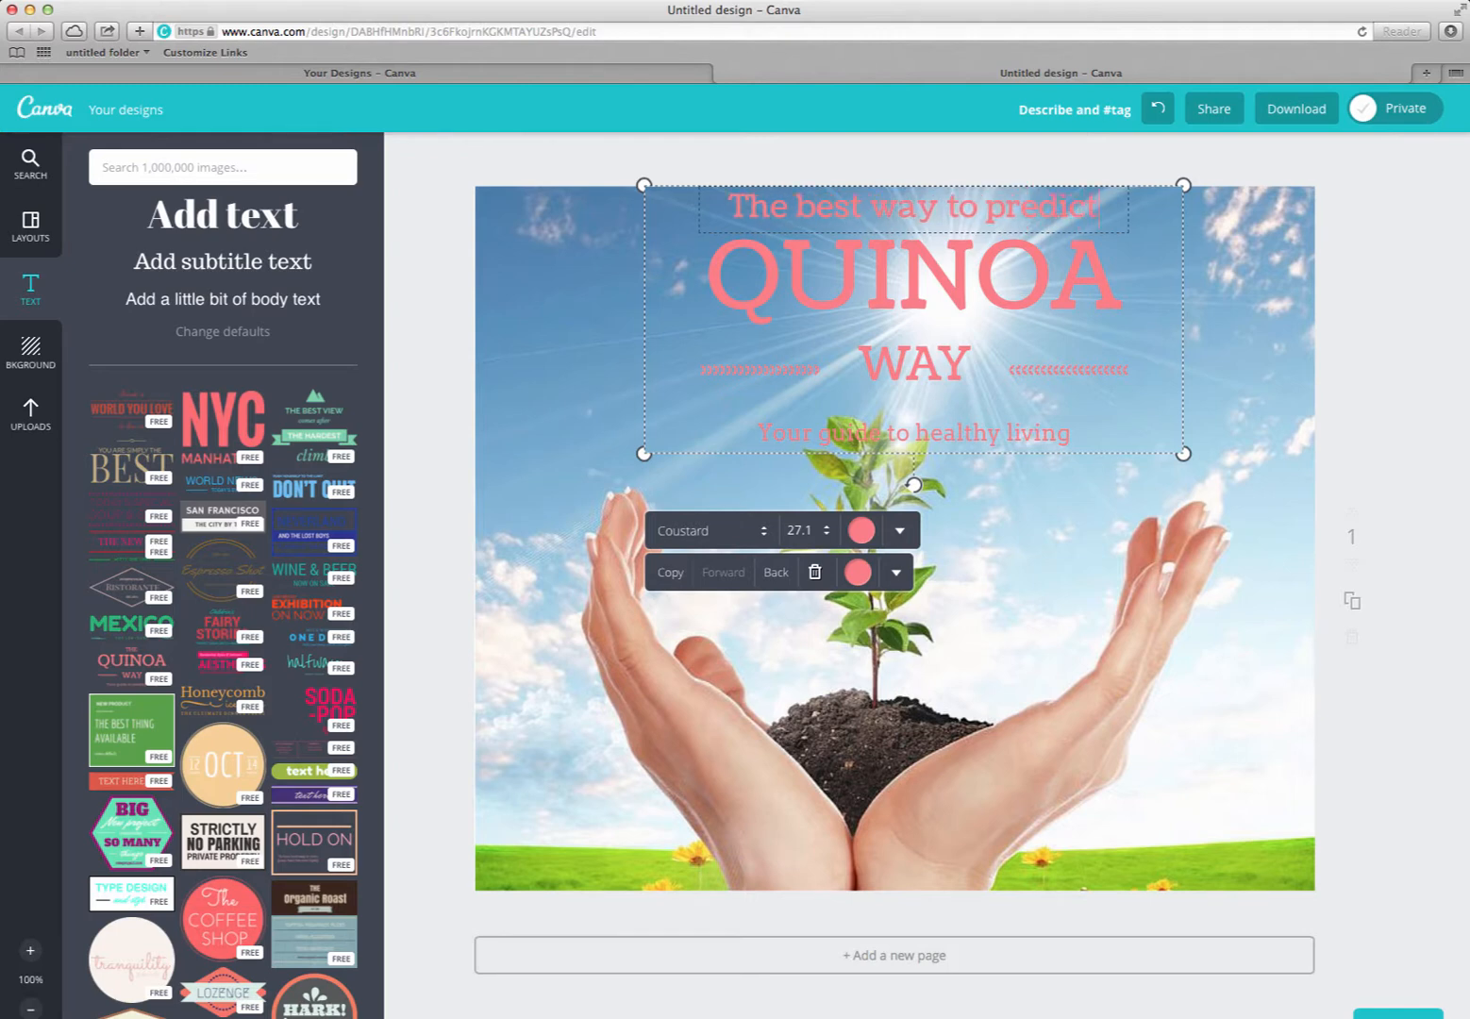
text( the future)
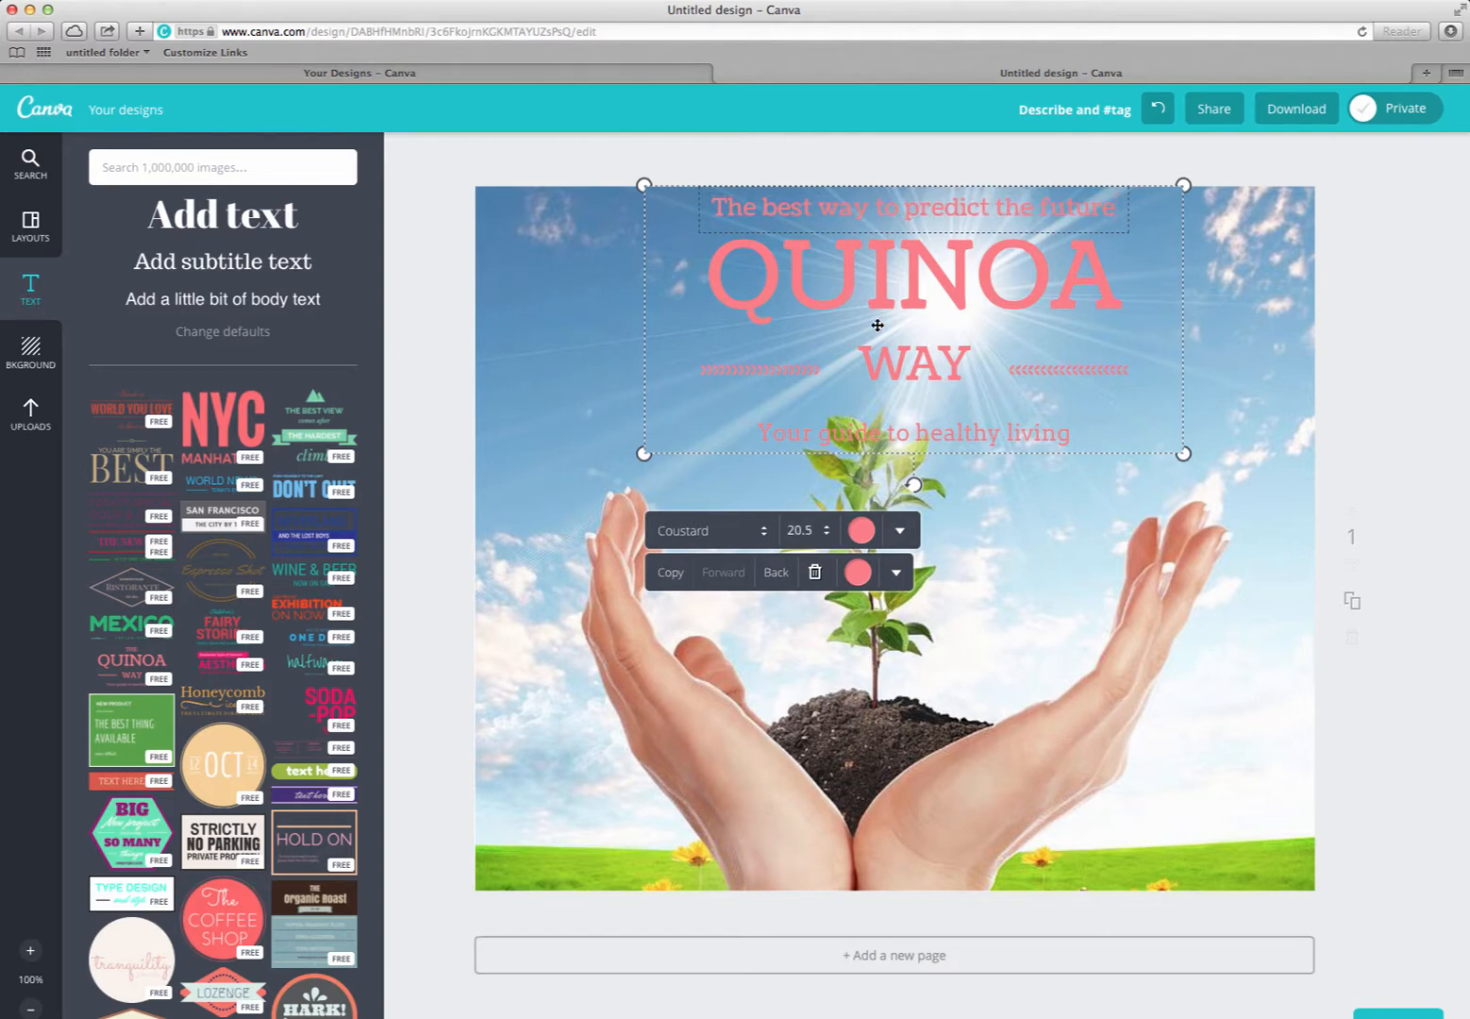
Step: Append "is to" to the end of the text design's first line
double_click(813, 283)
drag(719, 279, 1123, 283)
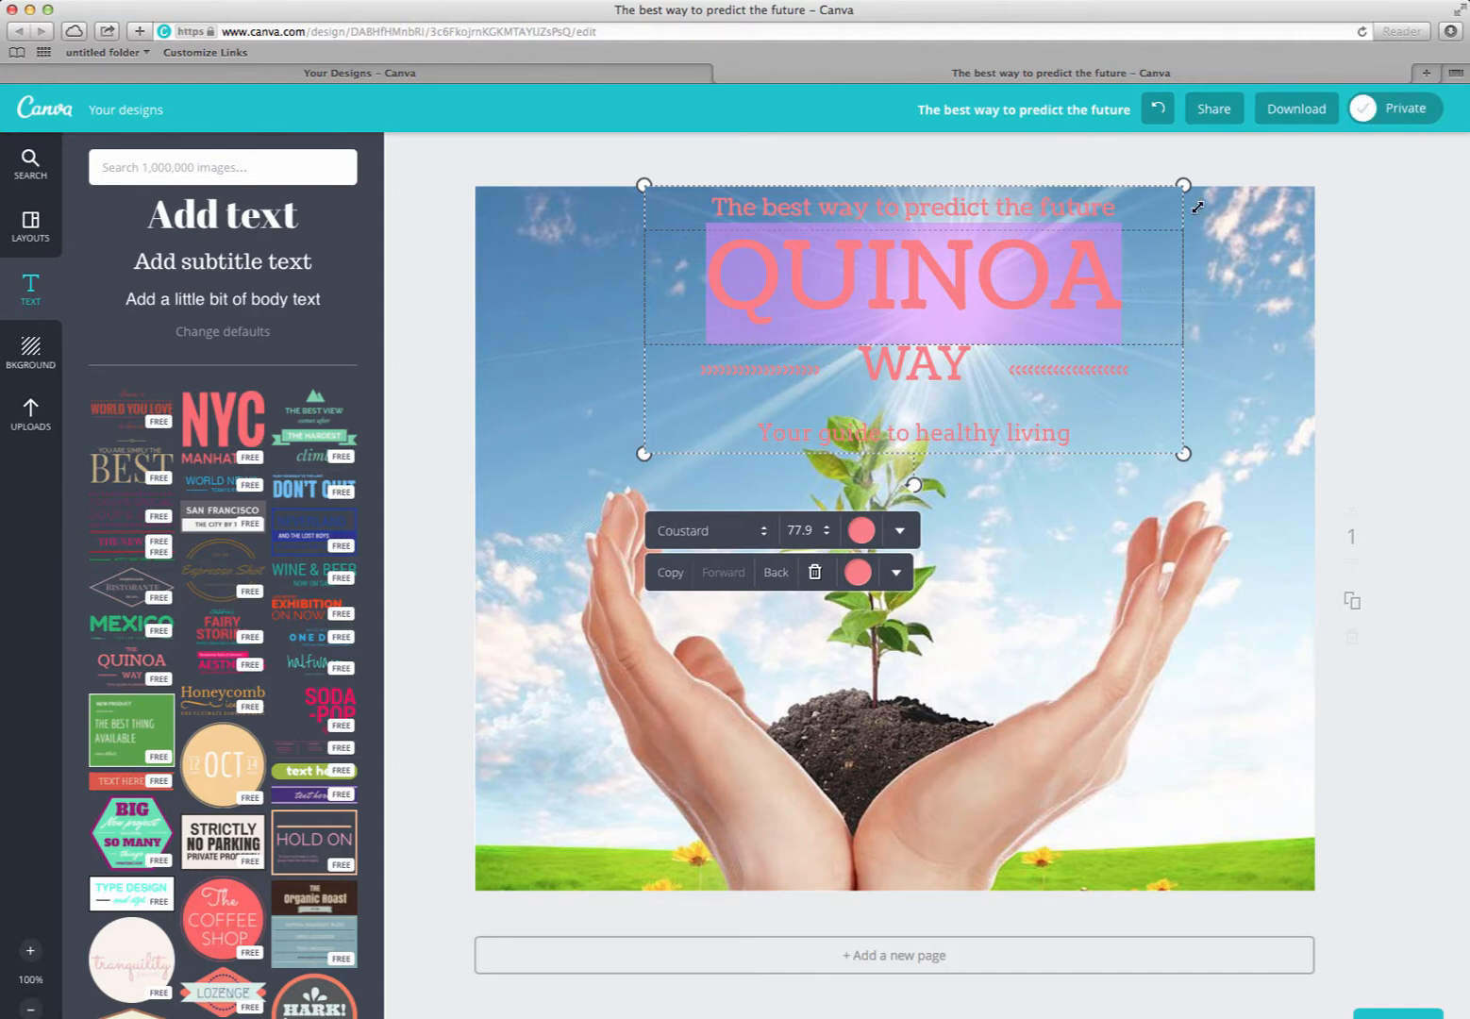
click(1120, 209)
click(1114, 207)
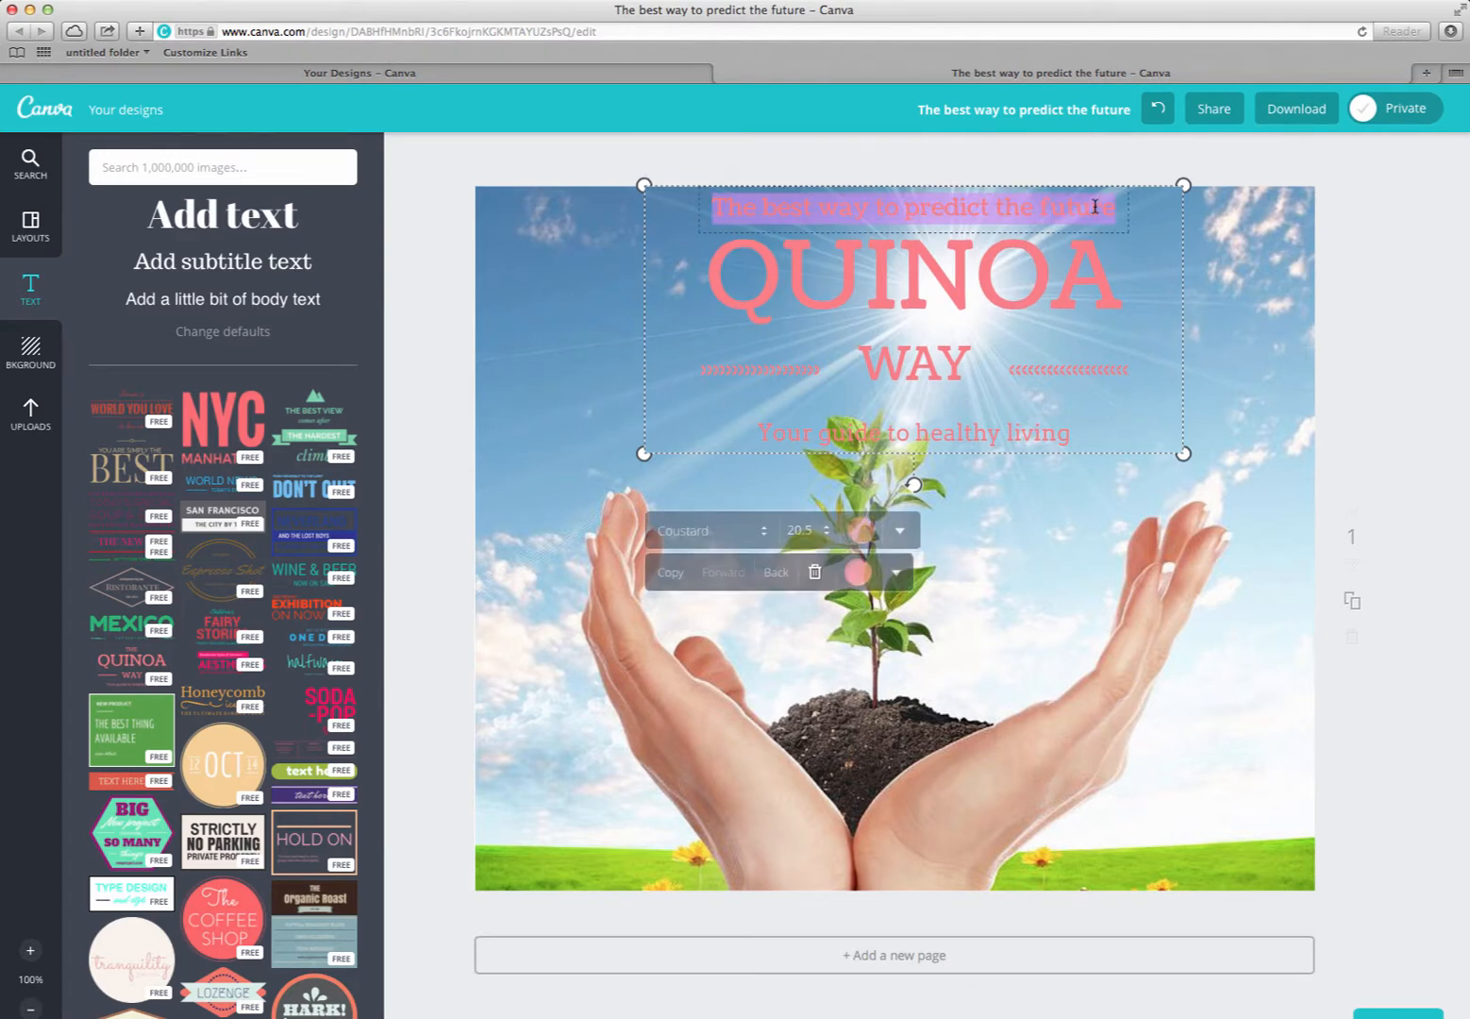
text(is to)
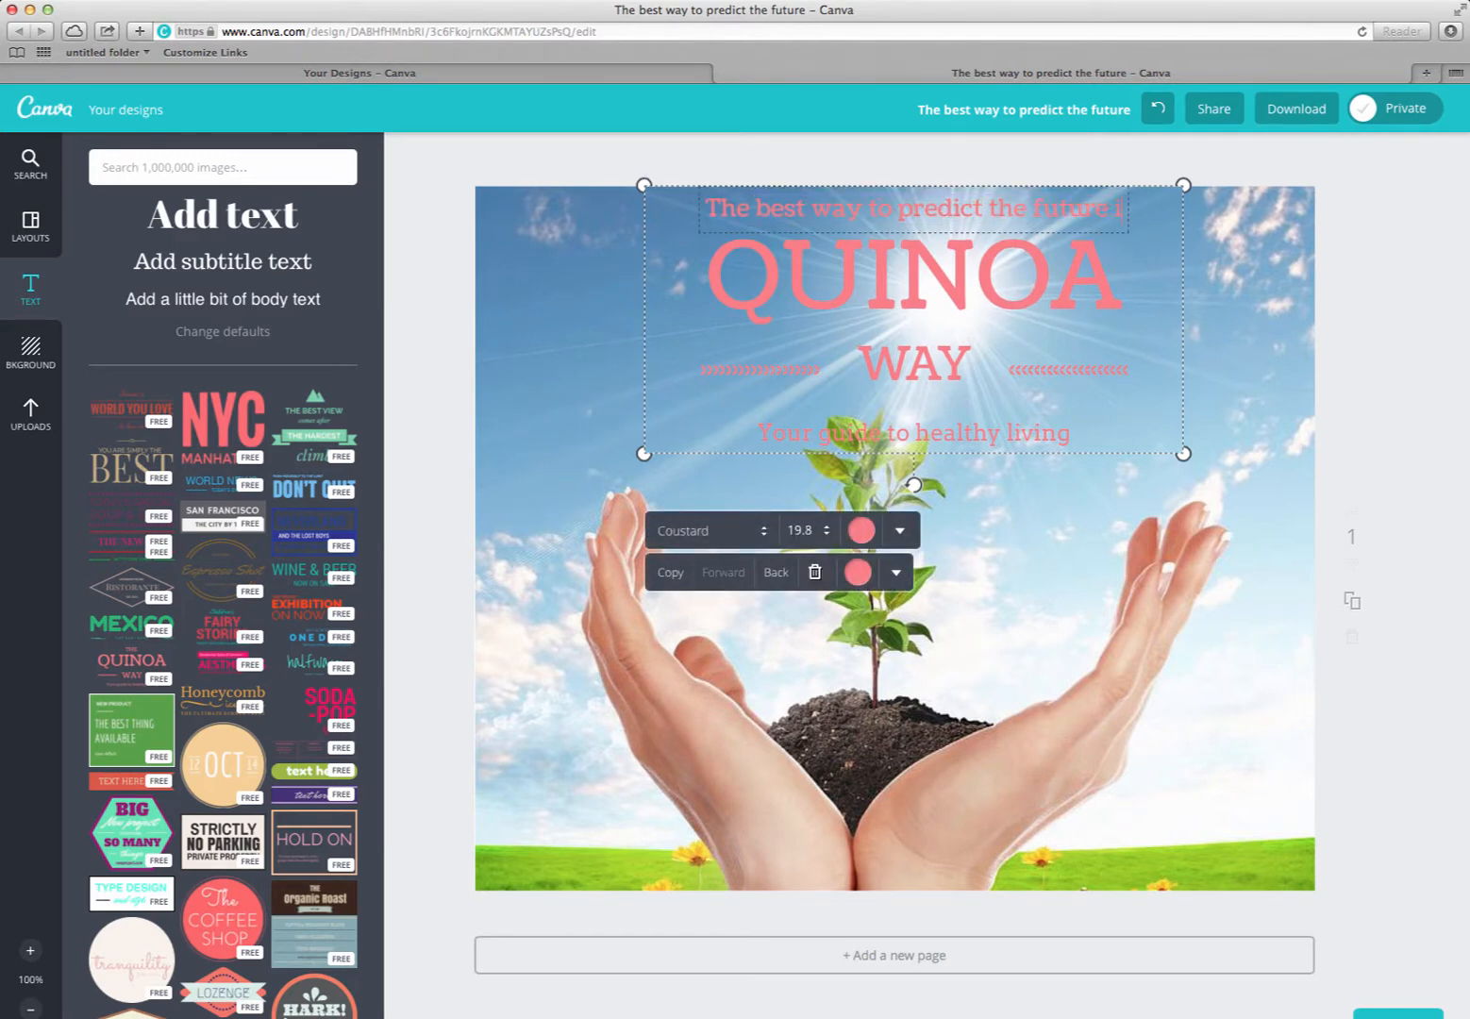
Step: Replace the large word "QUINOA" with "CREATE IT"
click(914, 287)
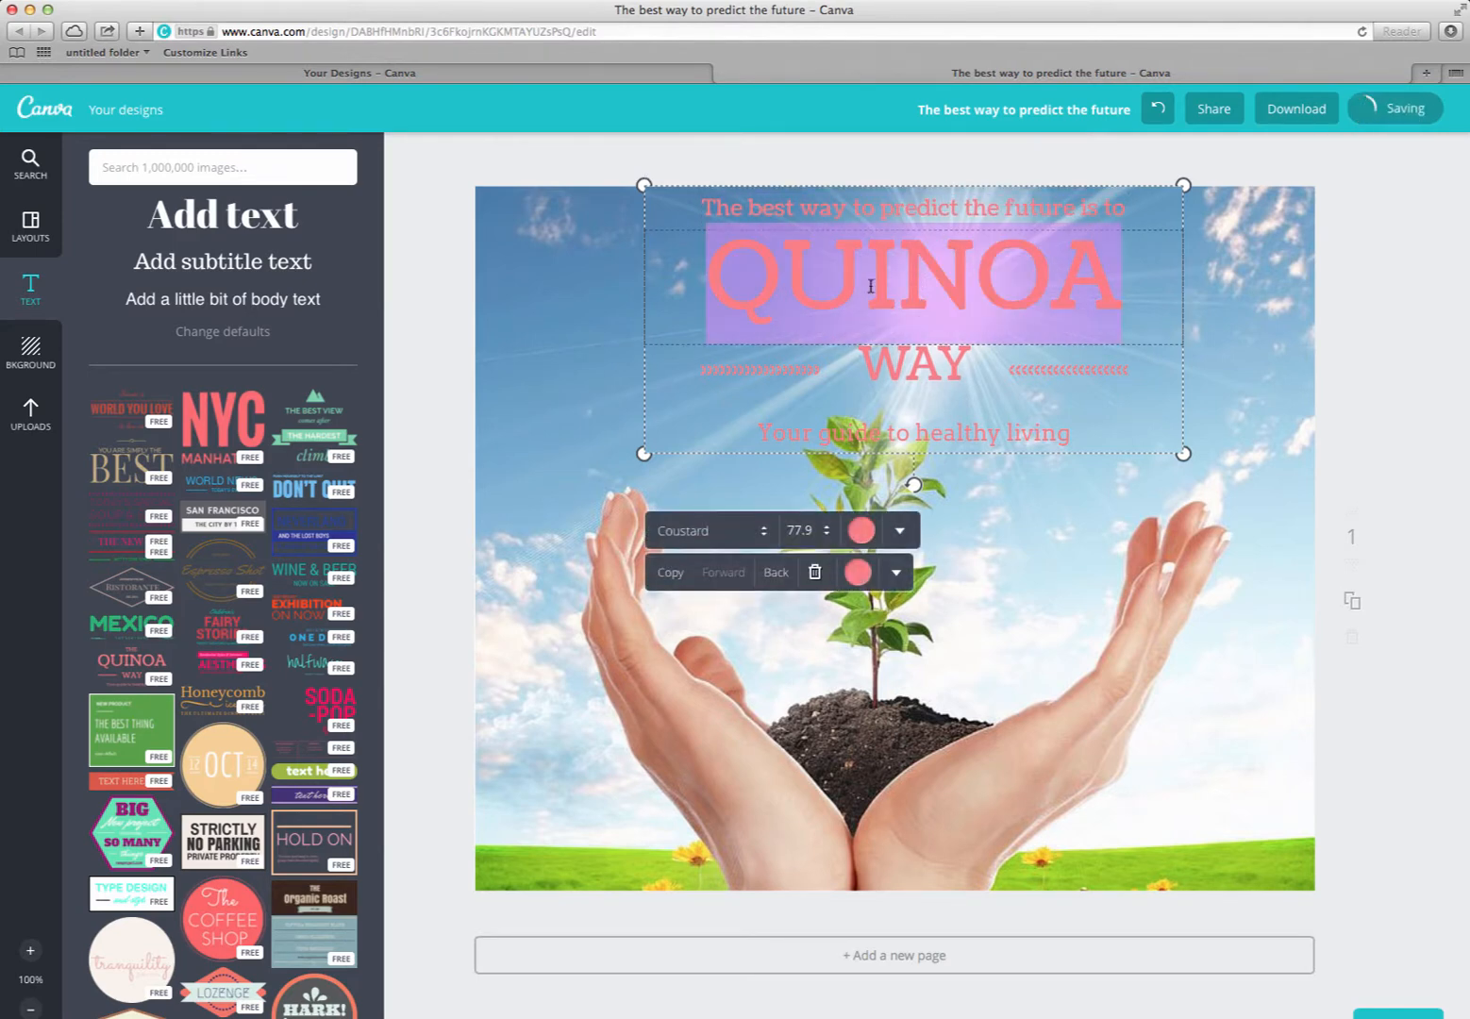
text(CREA)
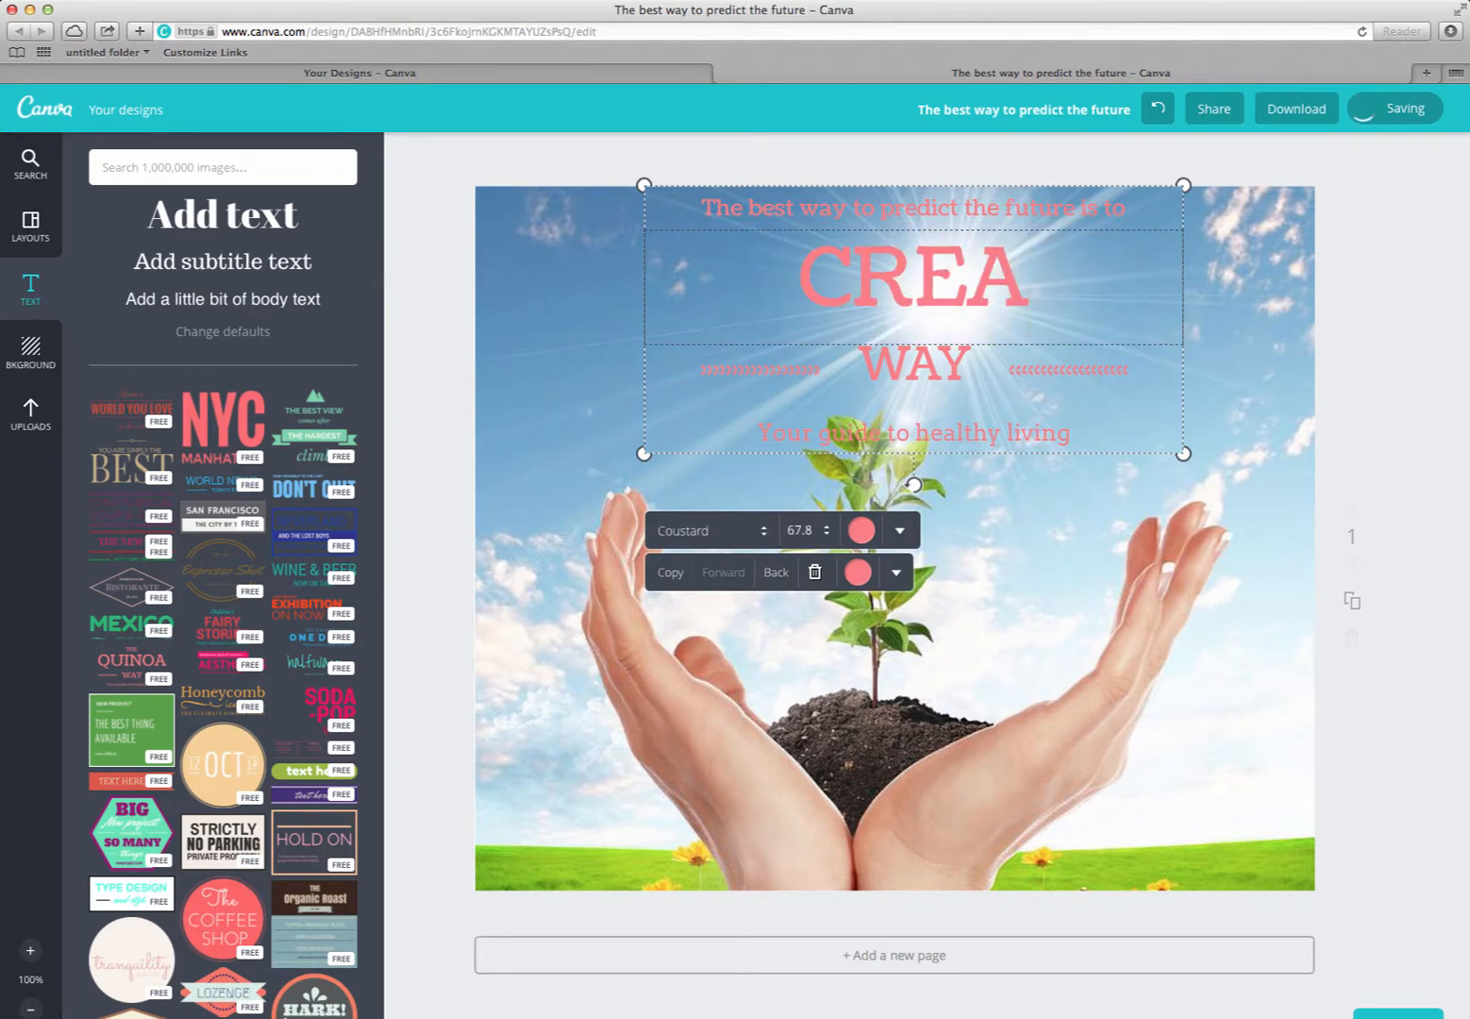
text(TE IT)
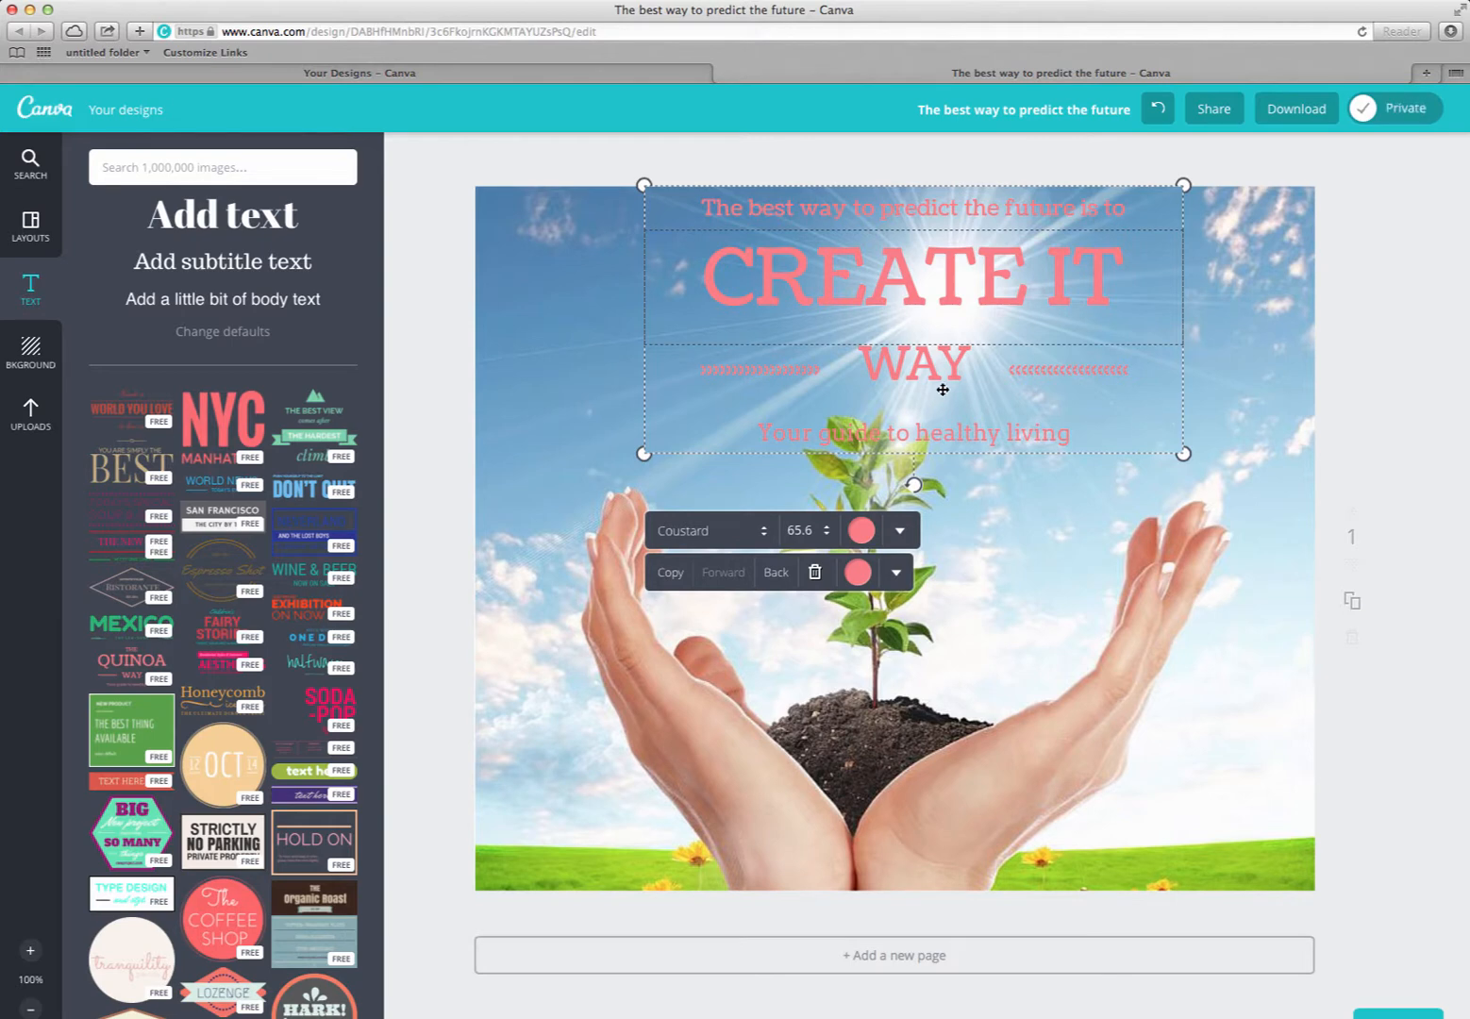
Step: Delete the word "WAY" and the line "Your guide to healthy living" from the text design
click(928, 364)
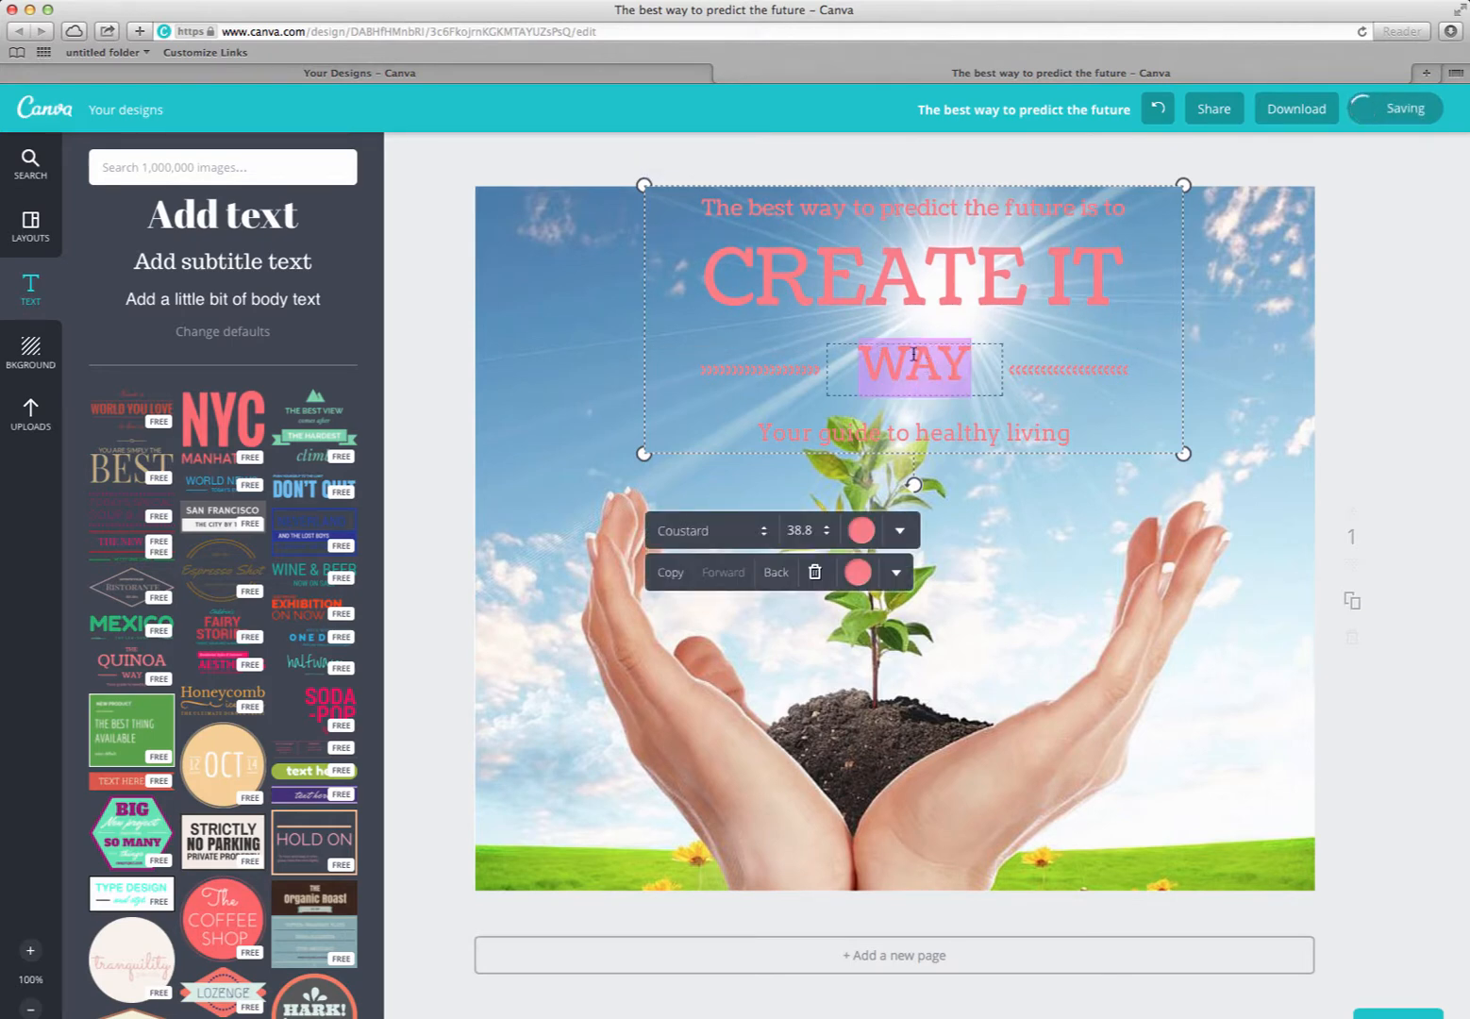
key(BackSpace)
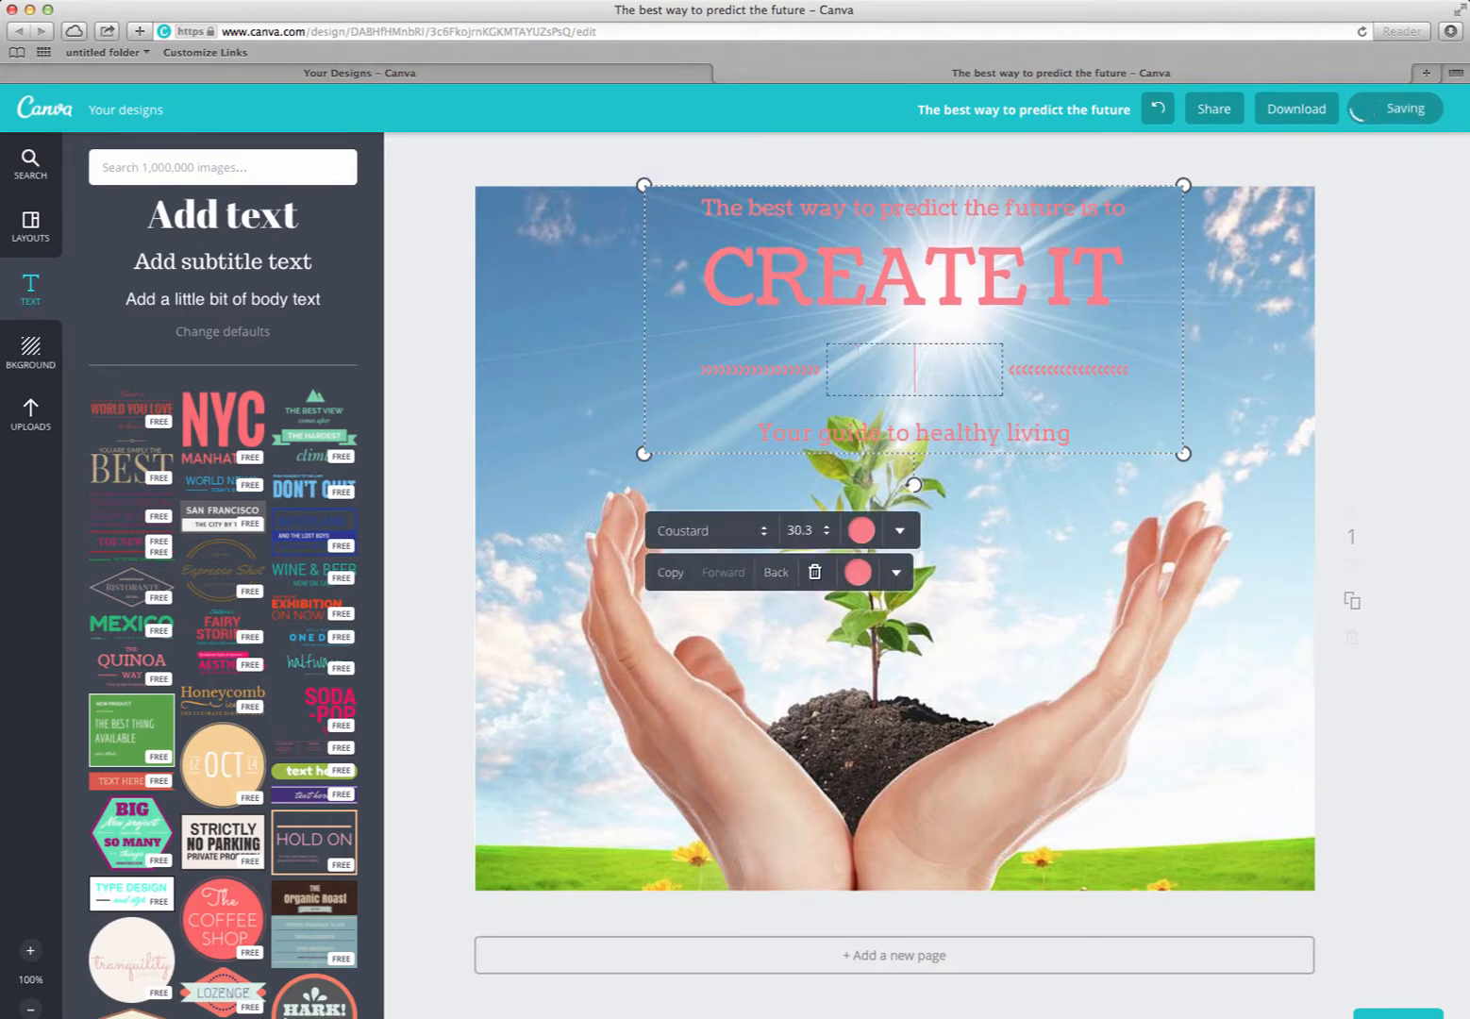
click(1083, 366)
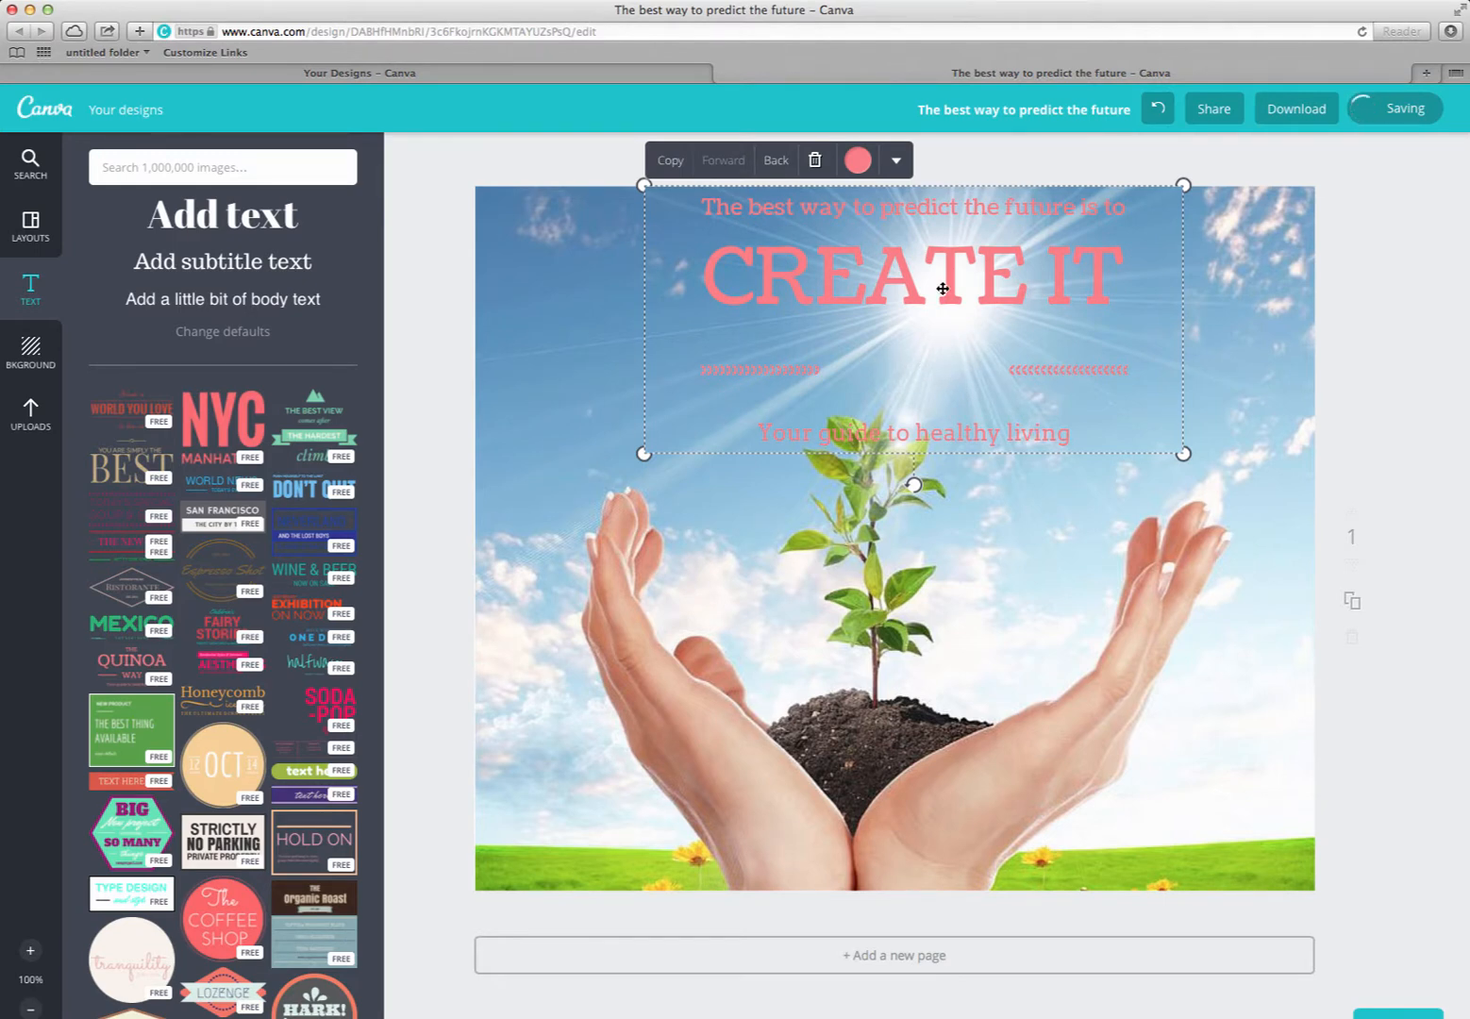
double_click(858, 343)
click(771, 371)
double_click(844, 435)
key(BackSpace)
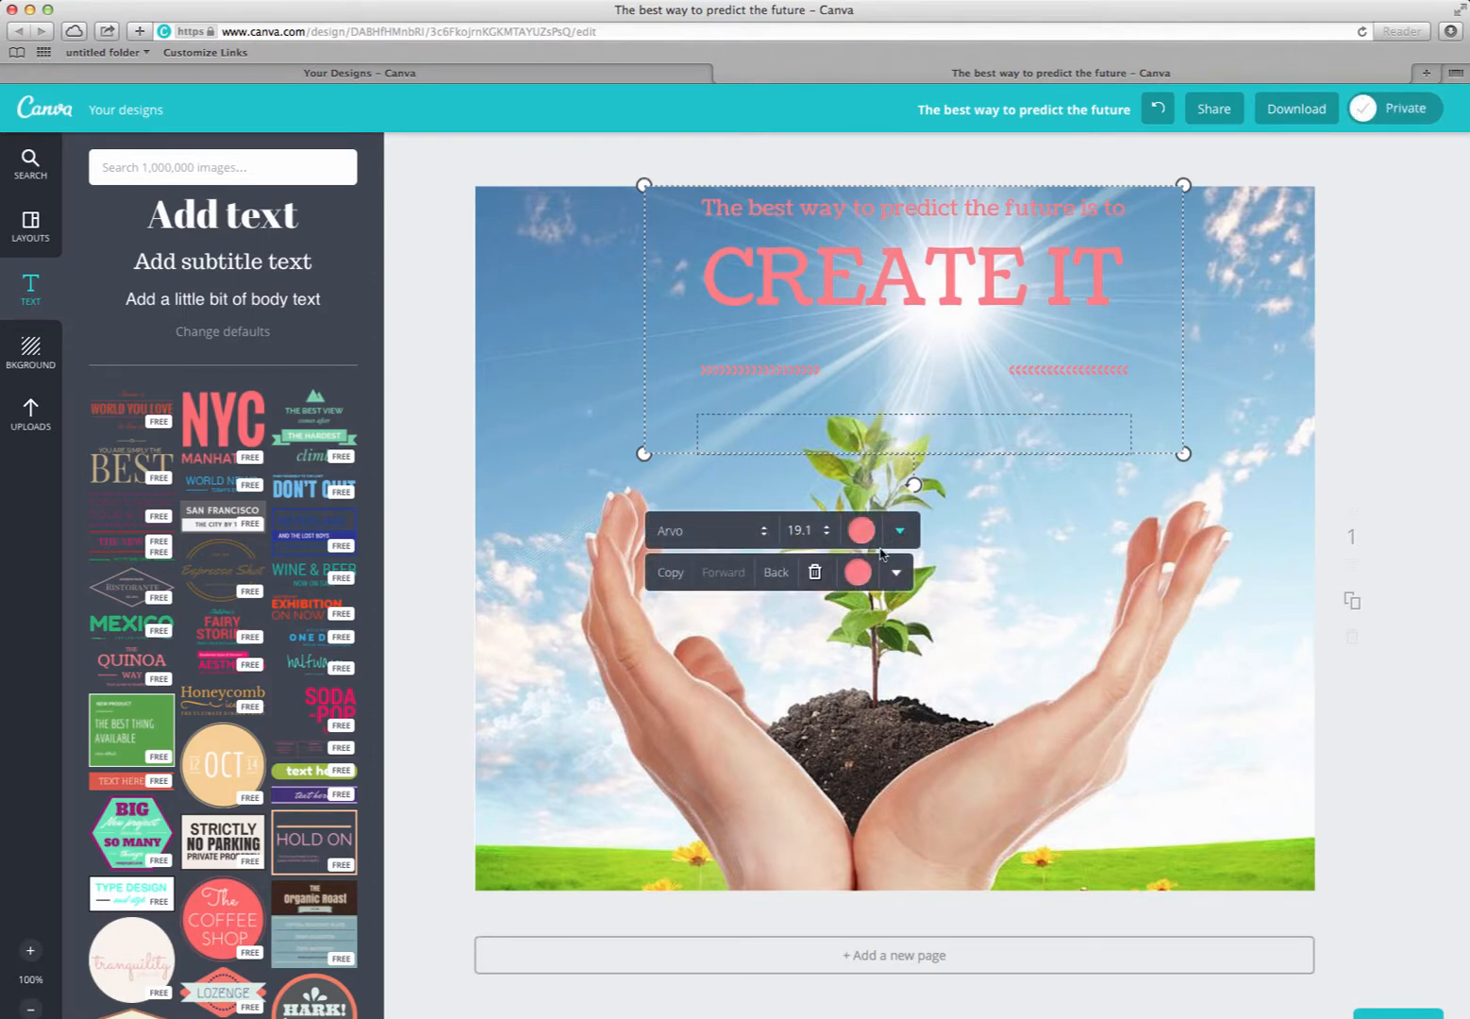
Step: Change the text colour of "CREATE IT" to a custom magenta from the colour wheel
double_click(981, 306)
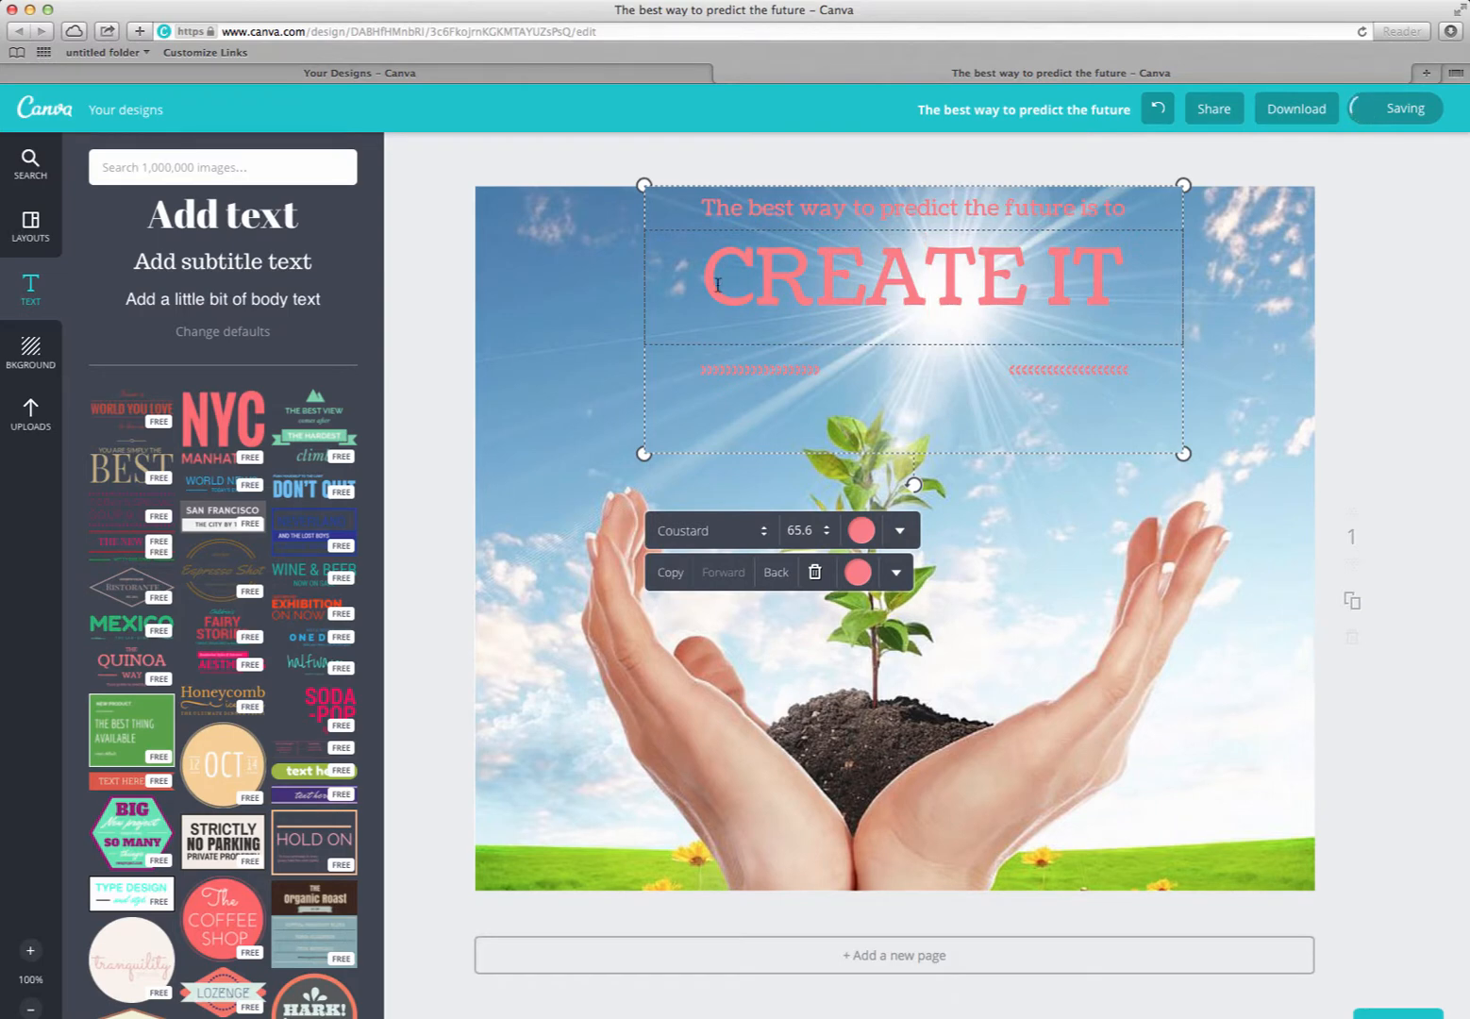
drag(963, 295, 1141, 295)
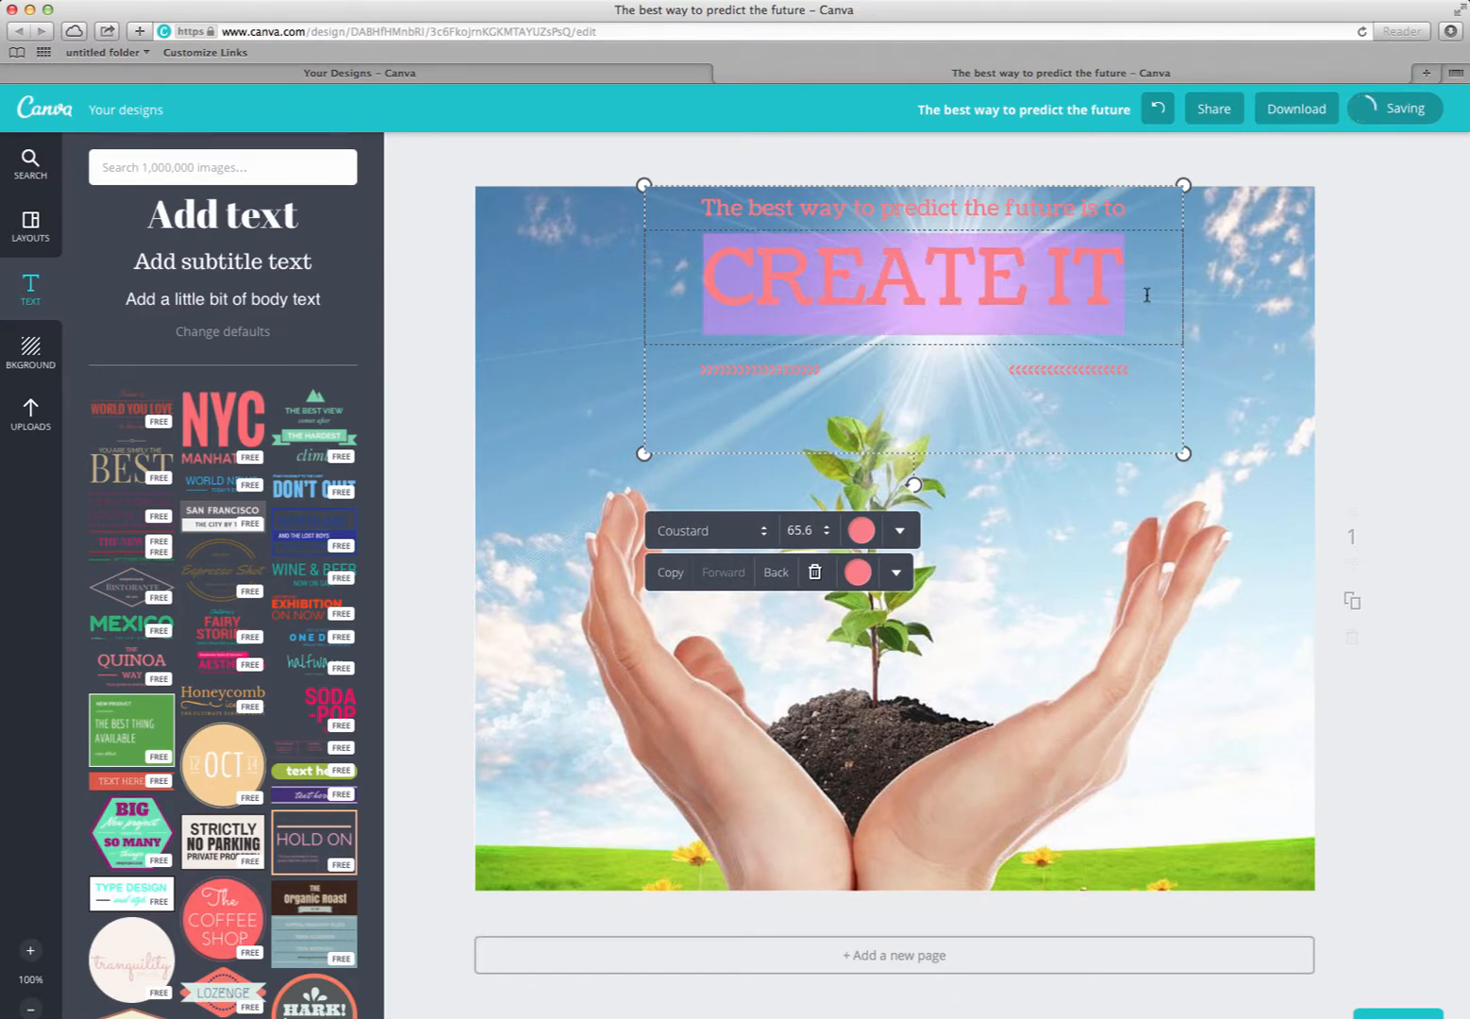
click(860, 532)
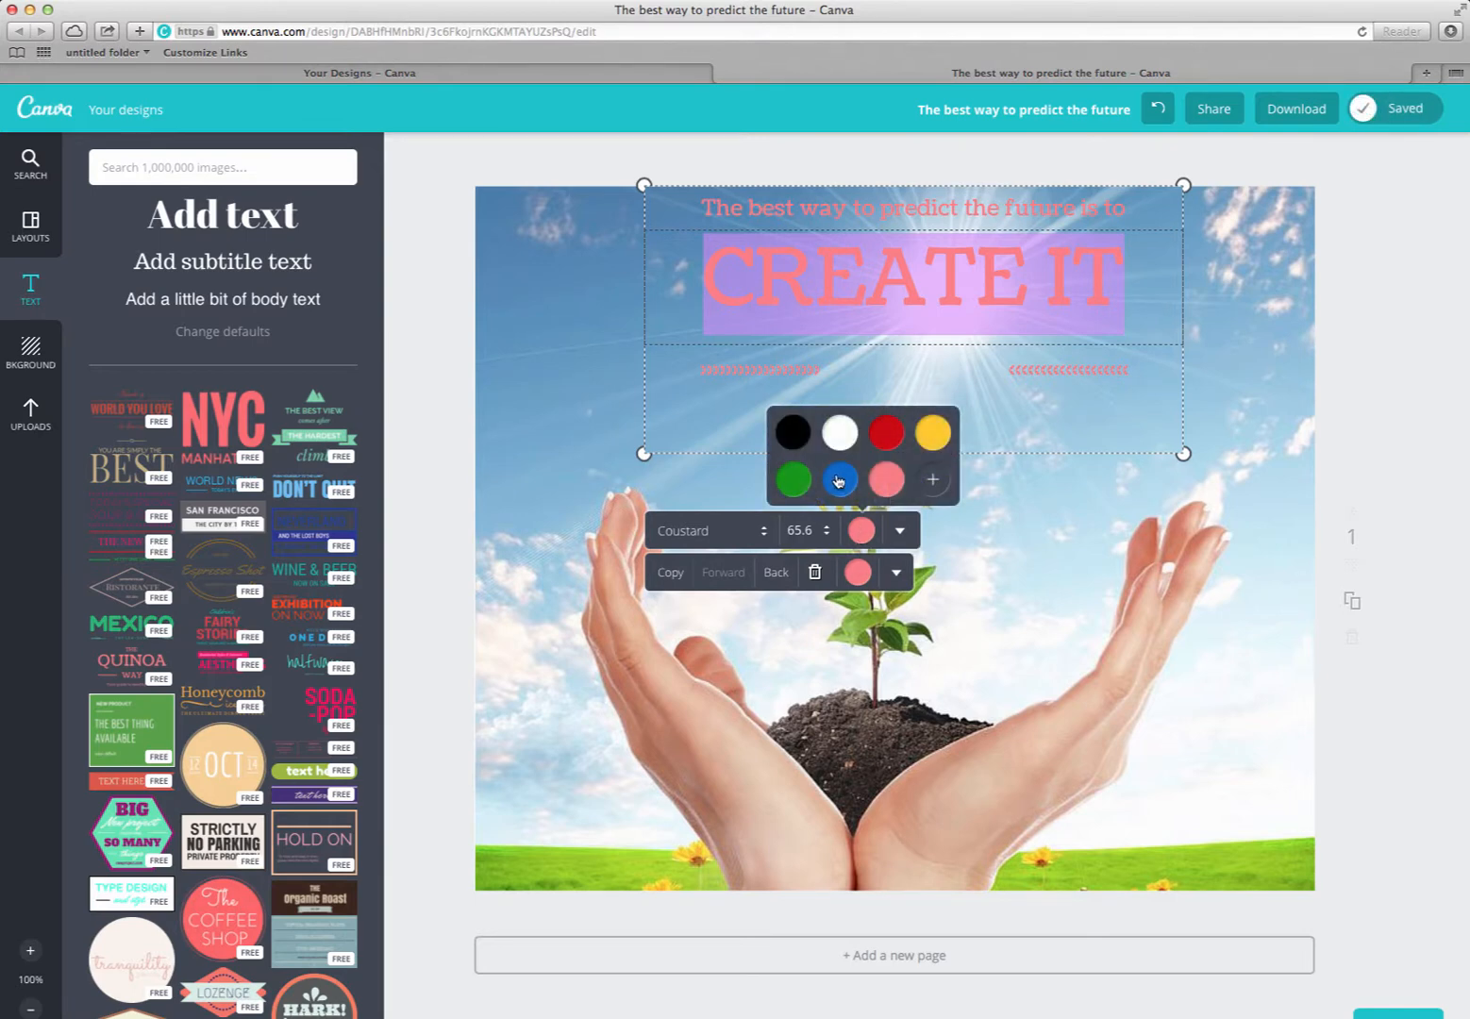
click(838, 482)
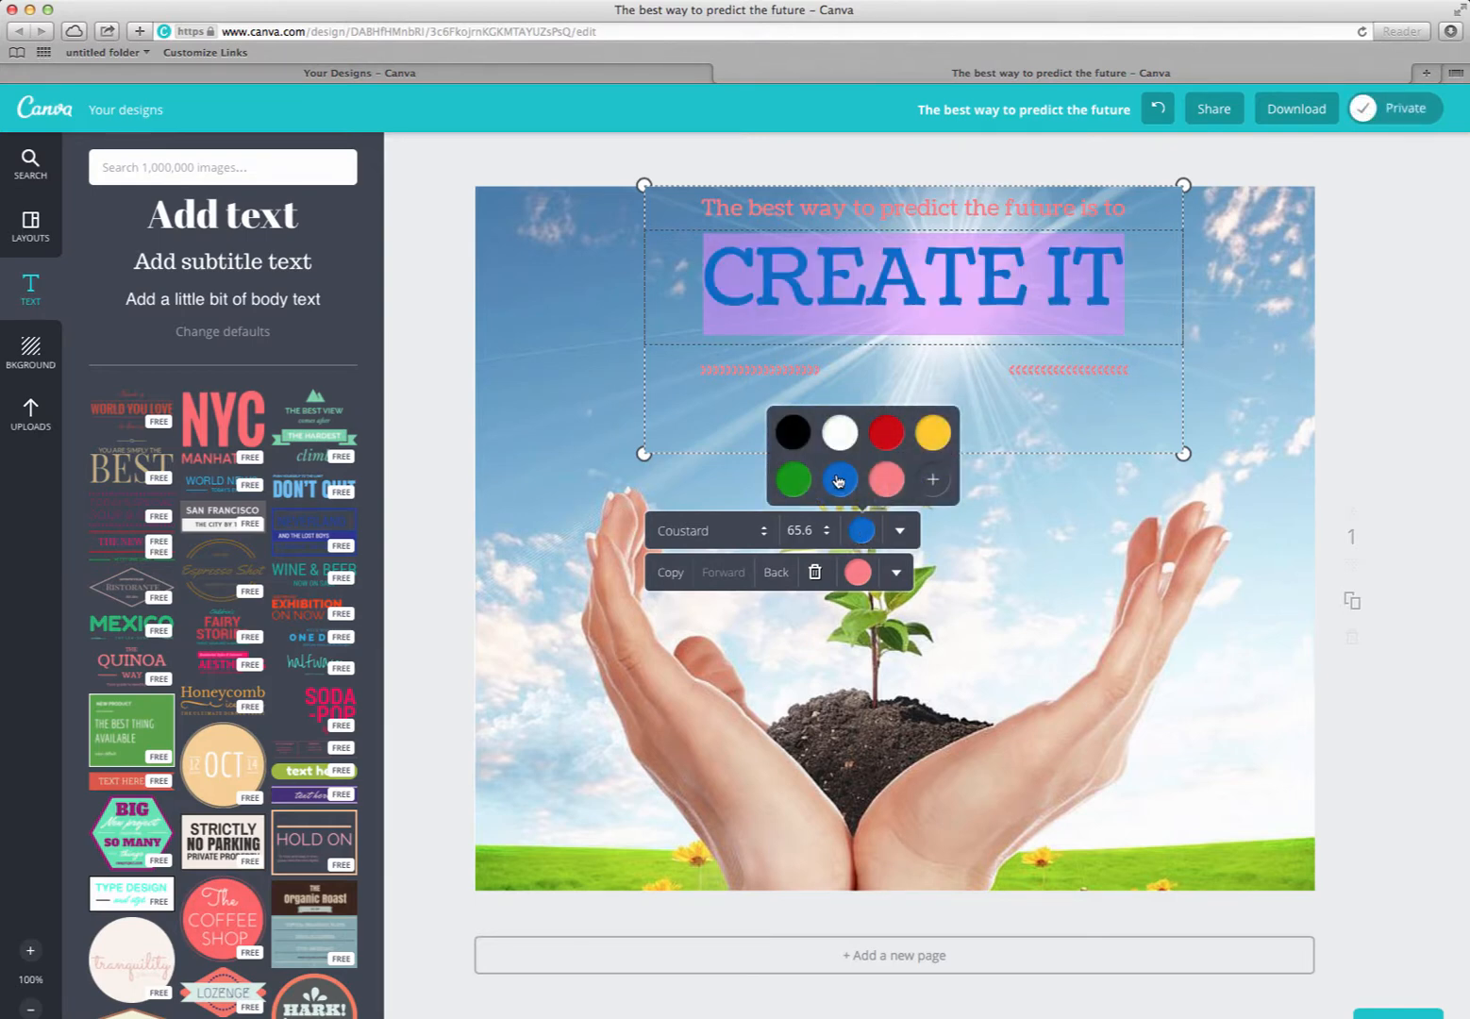
click(934, 482)
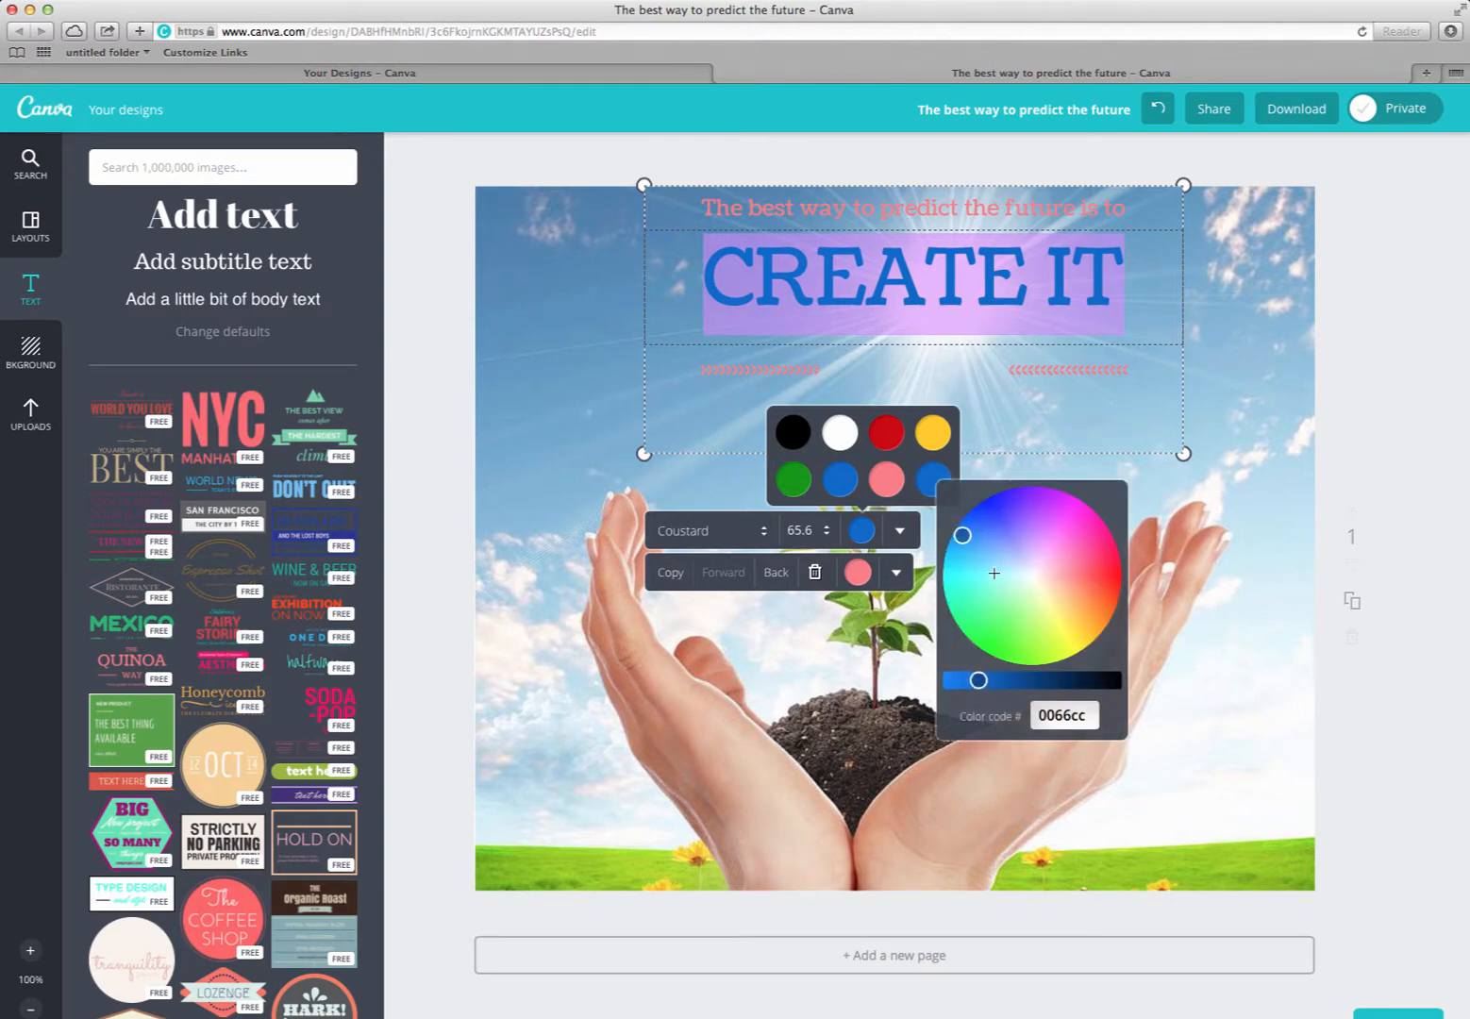
drag(965, 536, 1080, 523)
click(1007, 370)
Step: Change the text colour of the line "The best way to predict the future is to" to blue
click(834, 206)
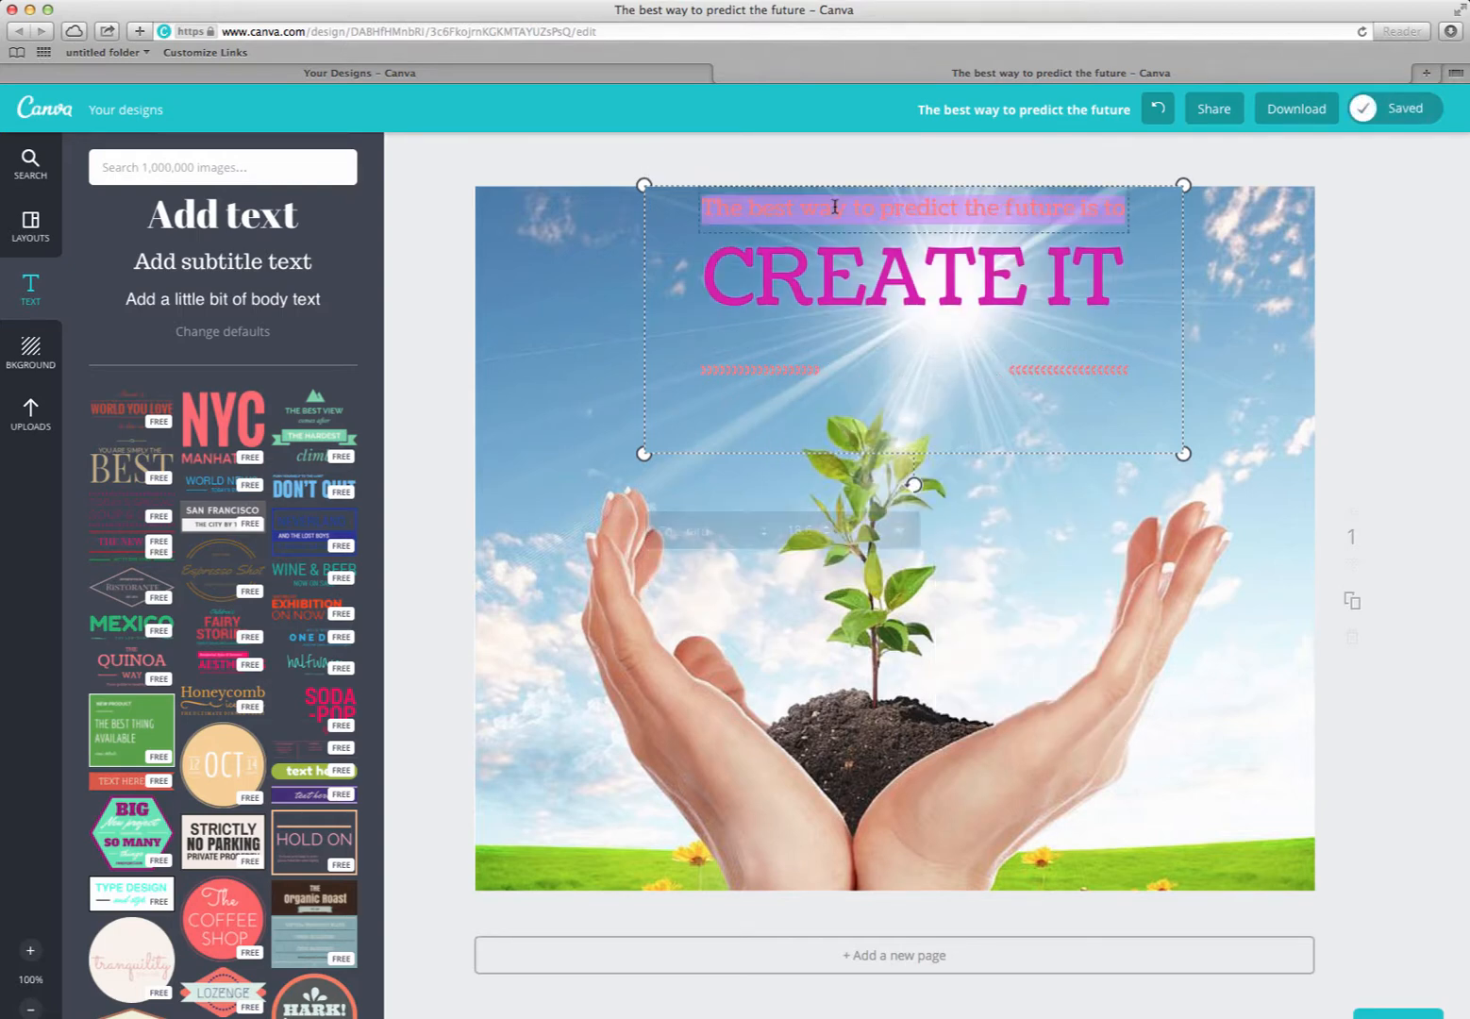
click(862, 530)
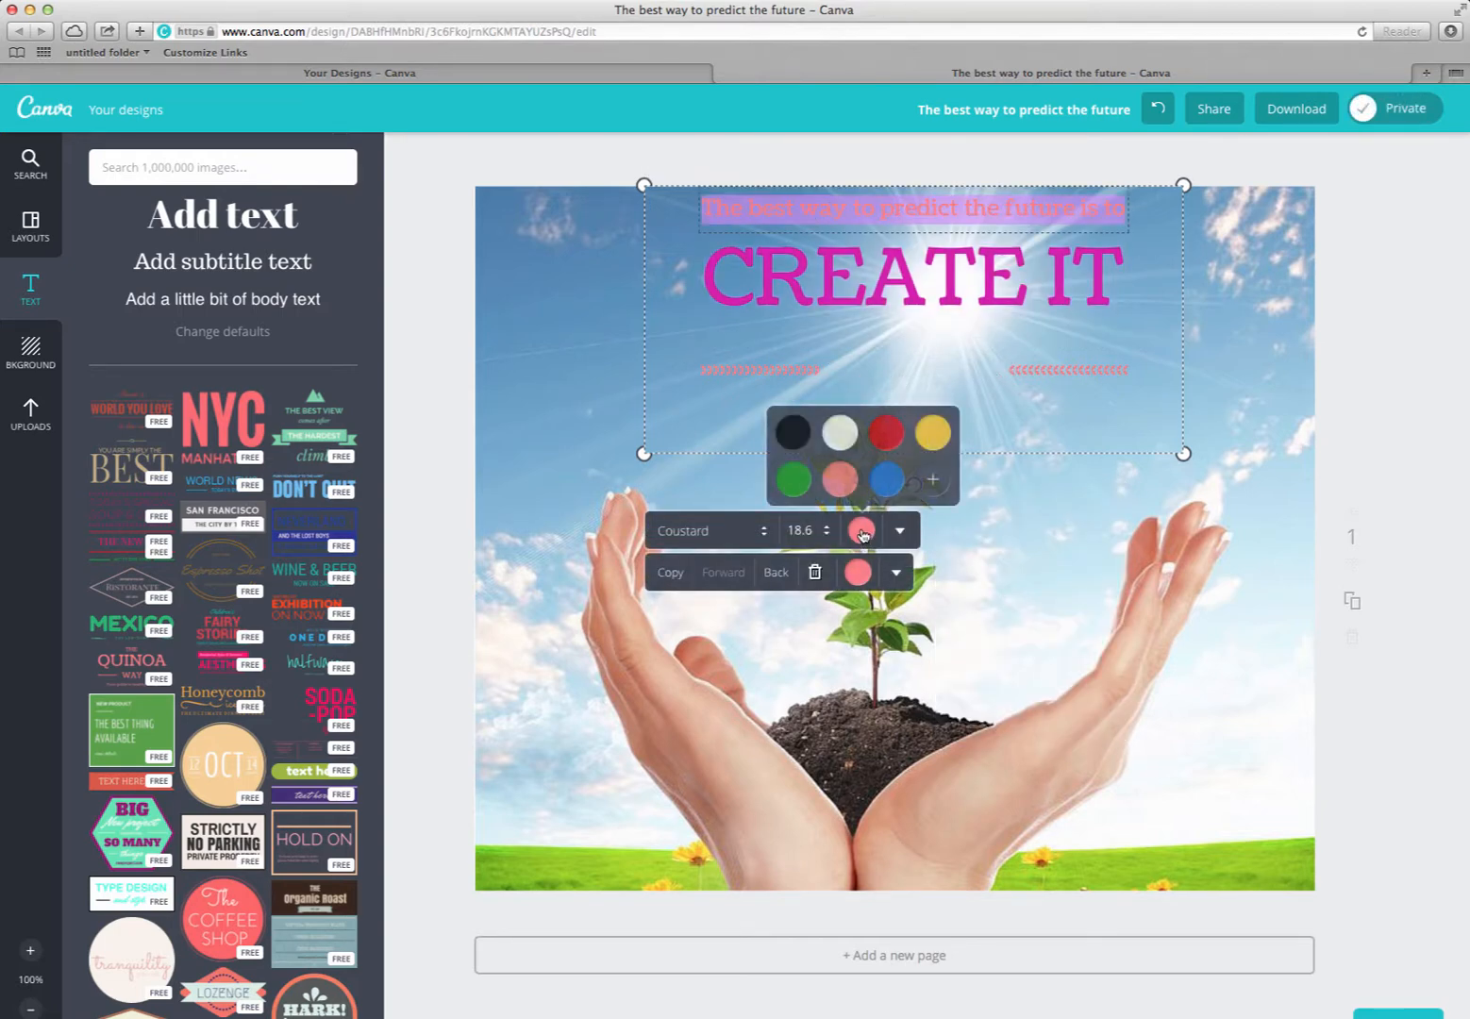
click(887, 481)
click(1061, 516)
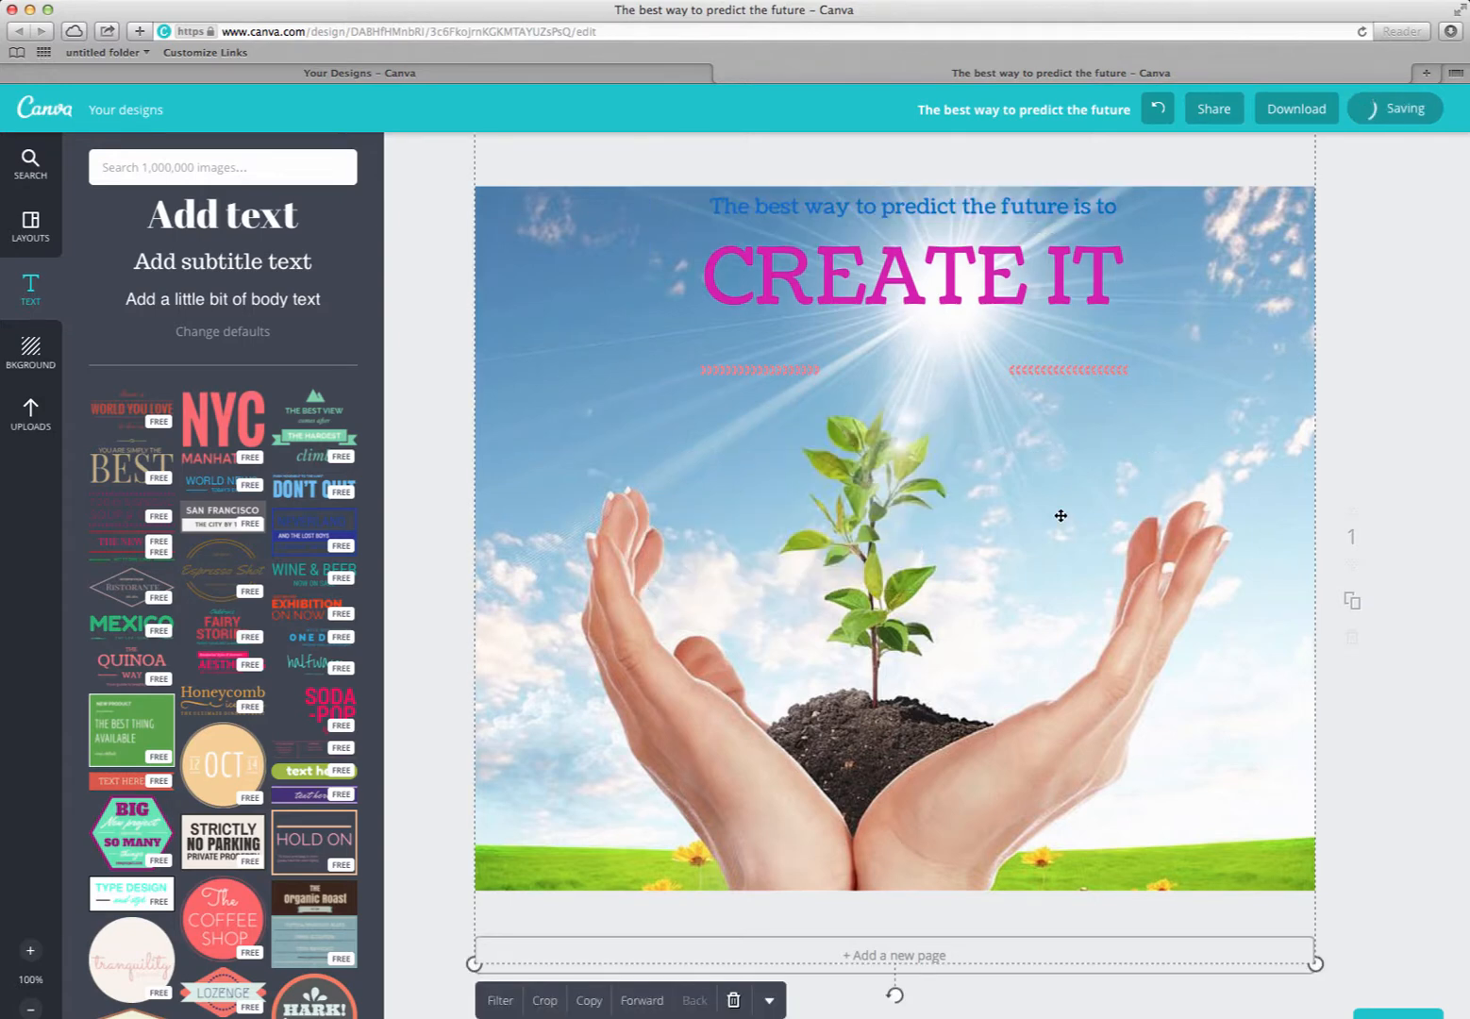
Step: Move the quote text design down from the image's top edge so it sits centred above the plant
click(738, 294)
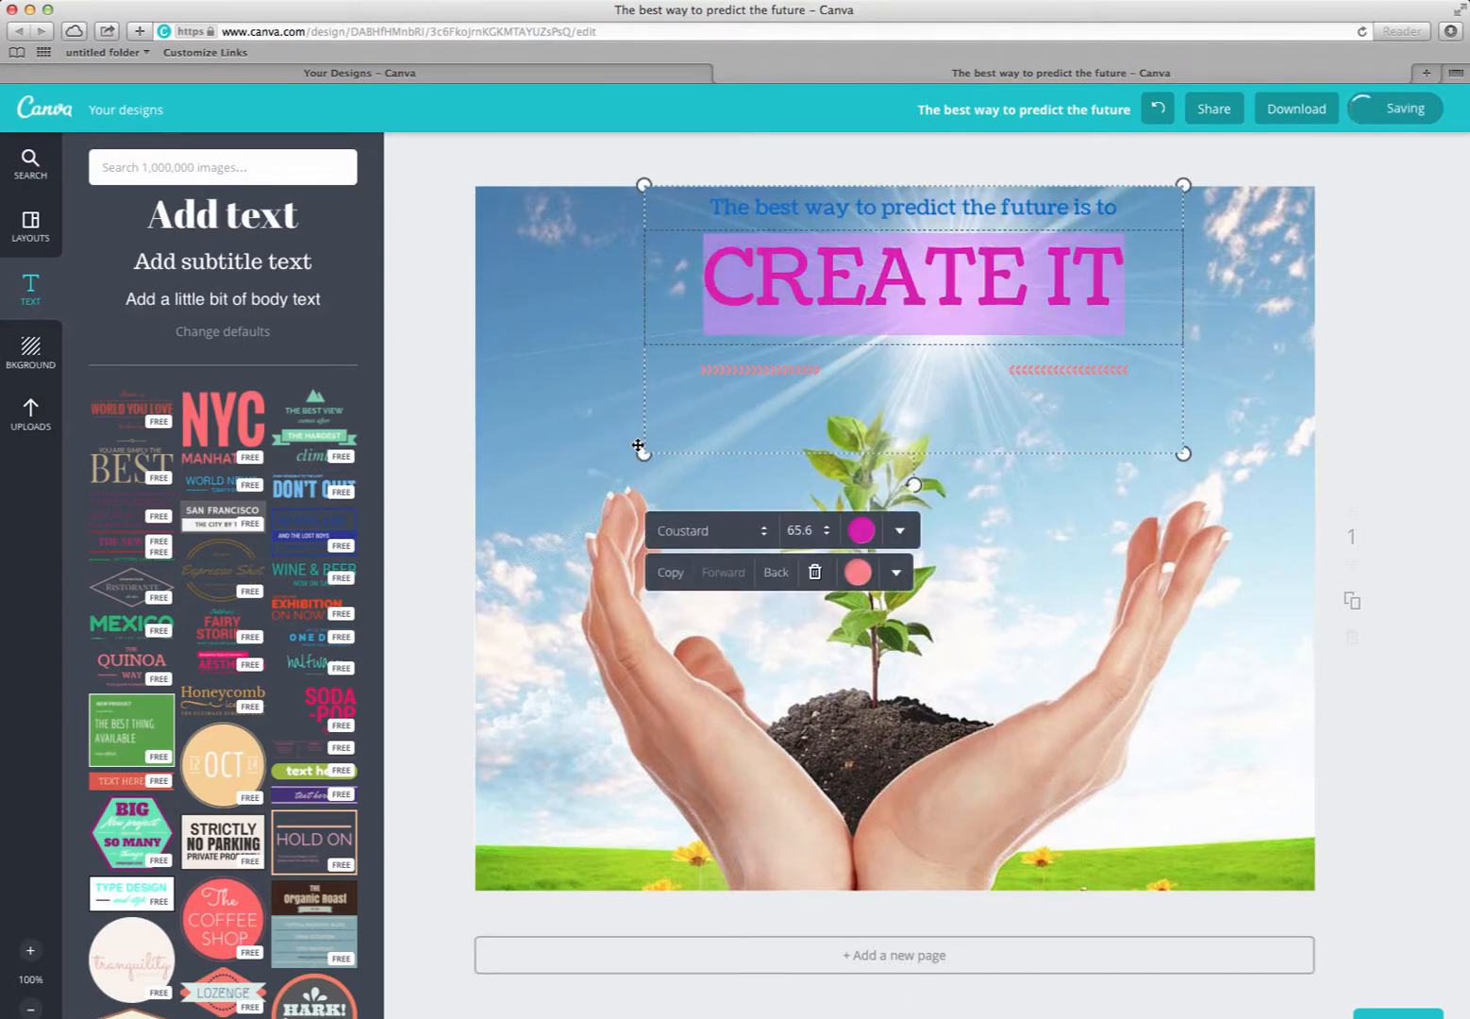
mouse_move(644, 449)
mouse_down()
mouse_move(629, 464)
mouse_move(644, 457)
mouse_up()
click(790, 275)
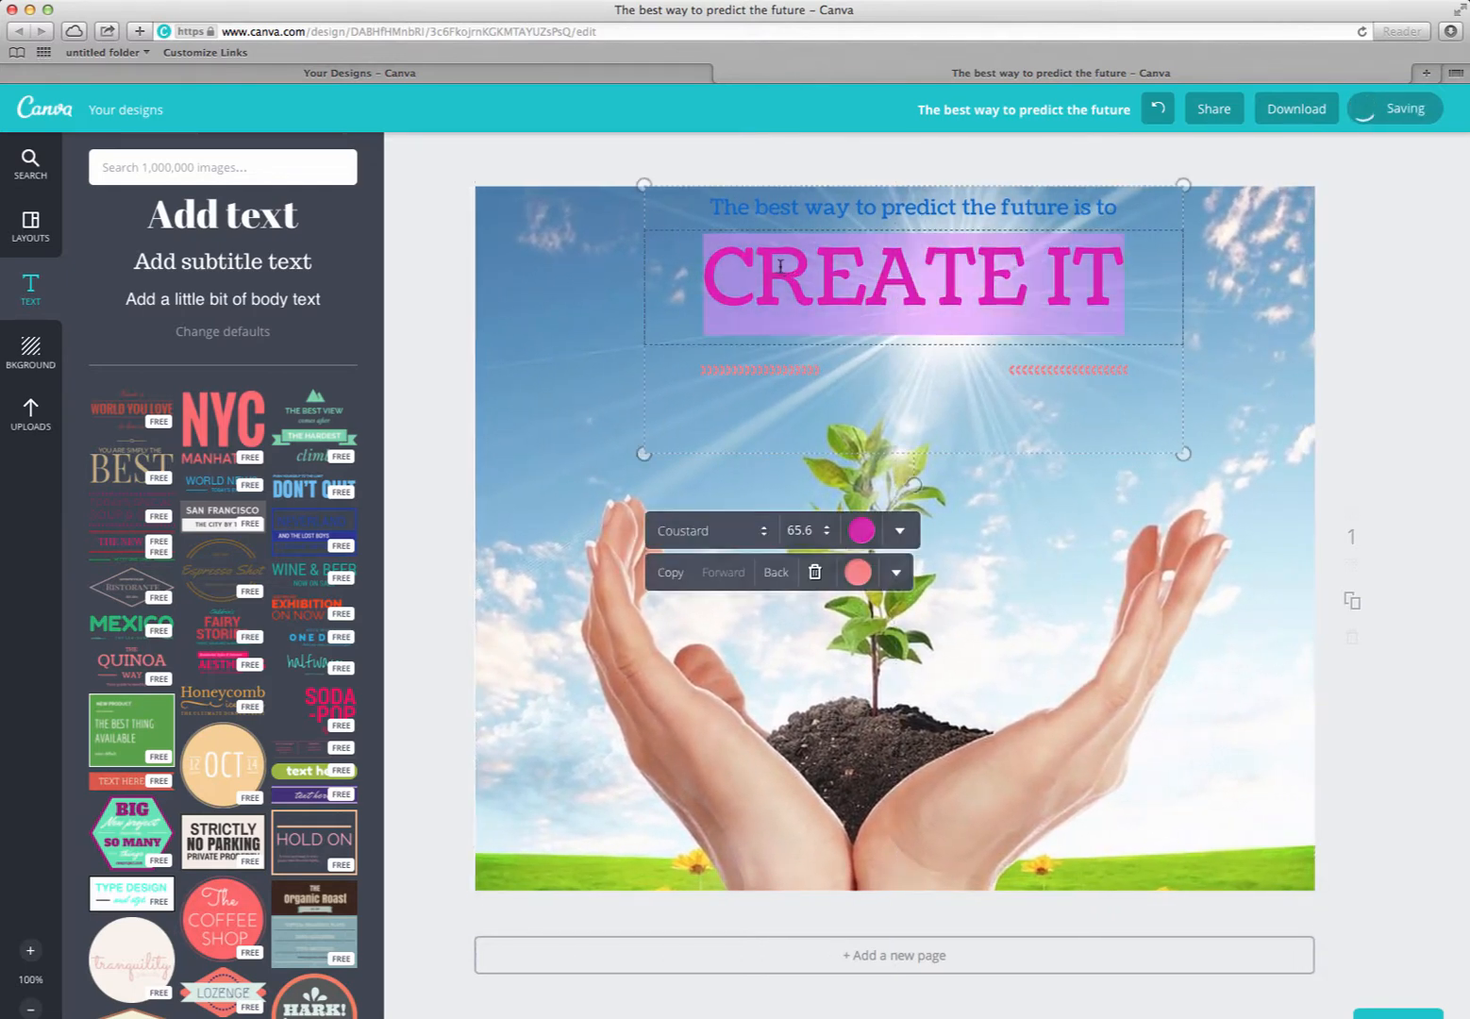
drag(764, 221, 724, 323)
click(597, 229)
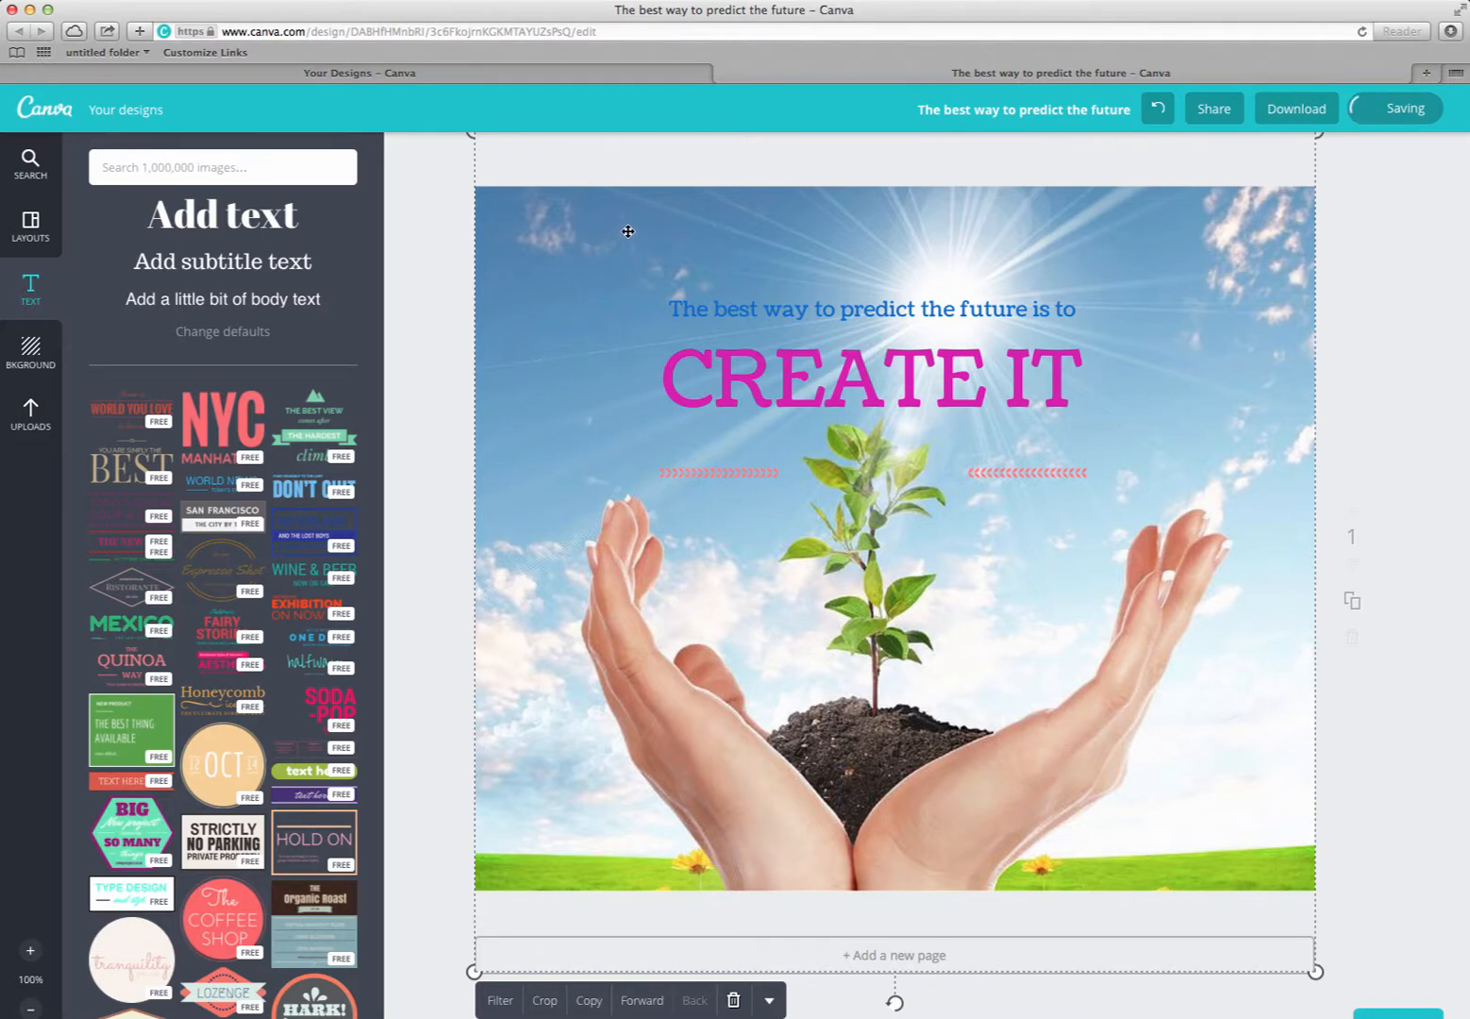
click(681, 295)
click(594, 318)
click(638, 309)
click(638, 309)
drag(638, 308, 634, 288)
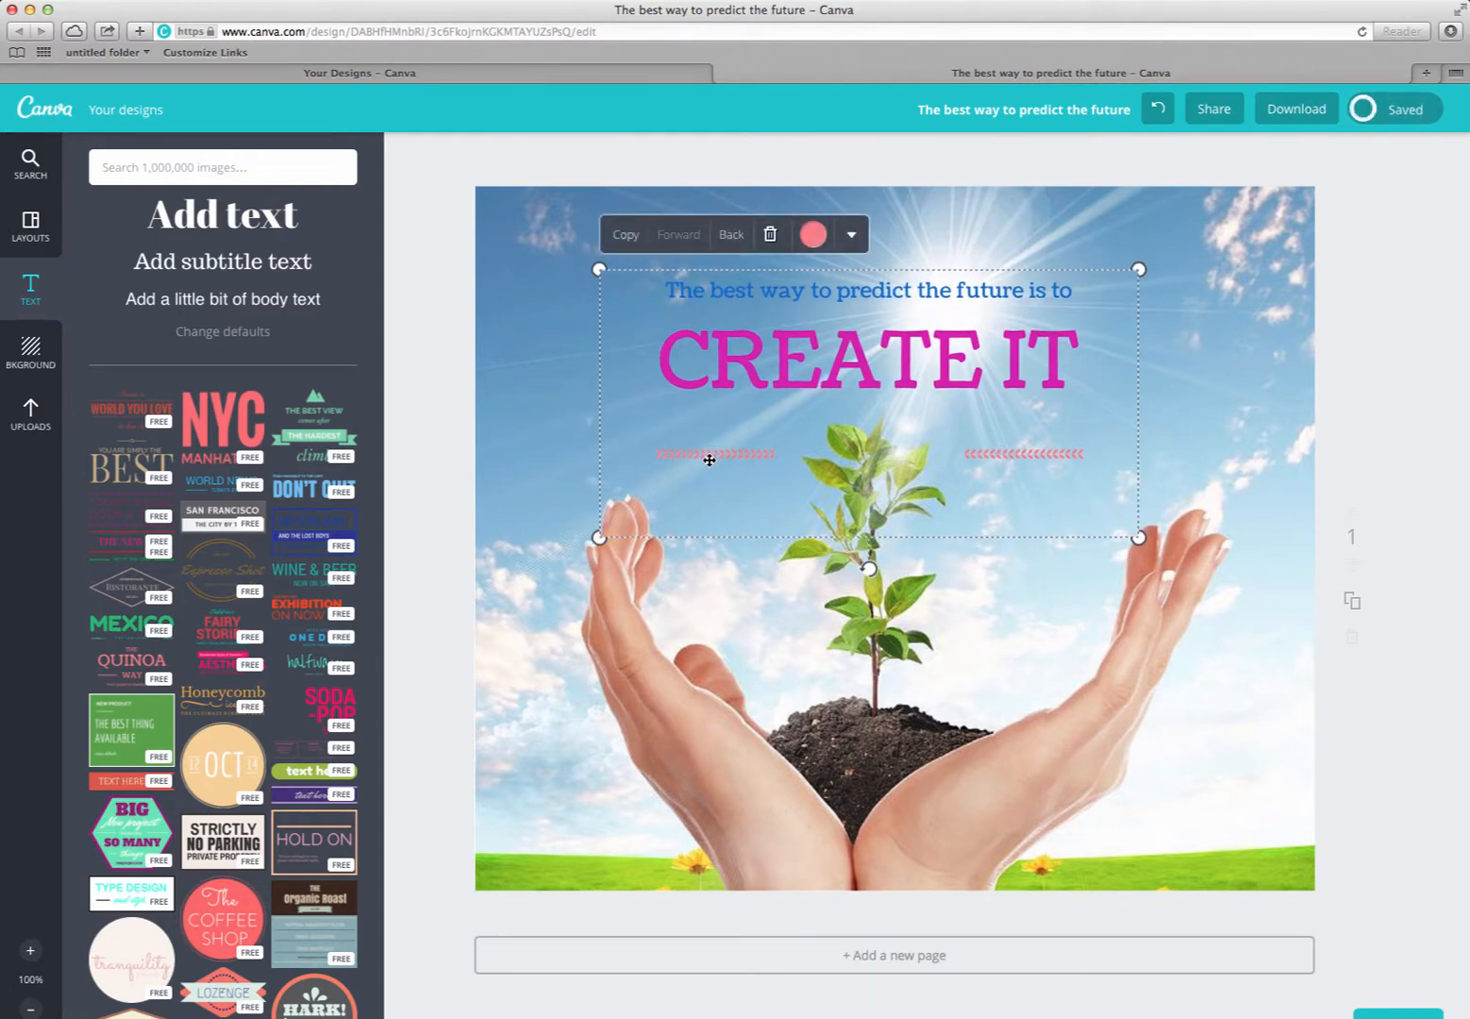
click(579, 322)
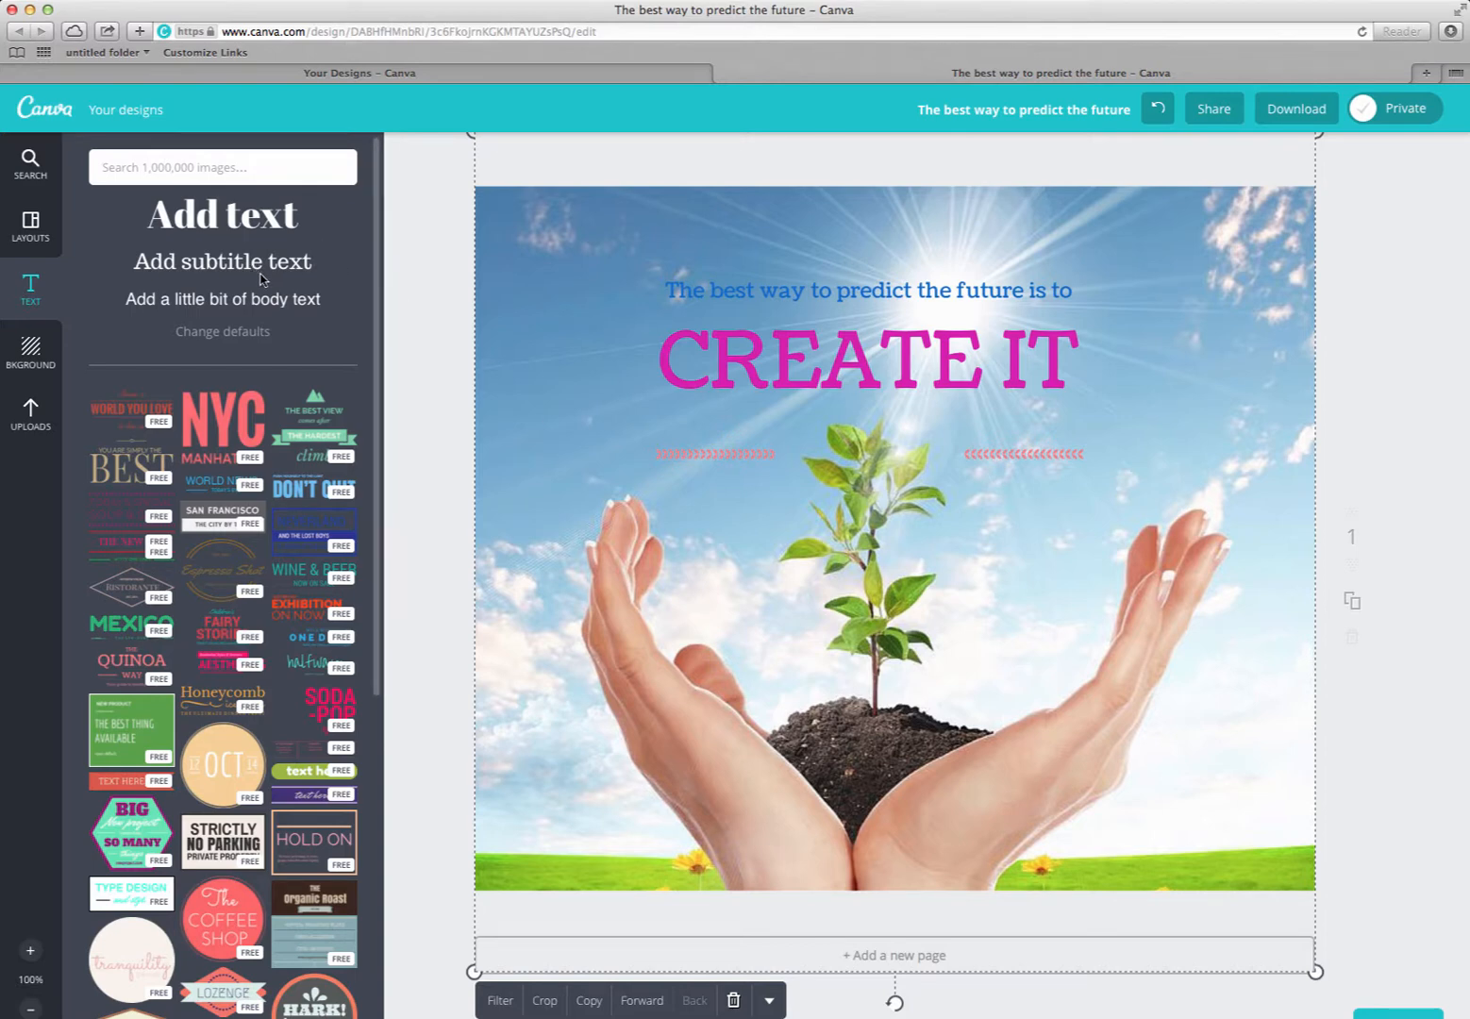
click(201, 263)
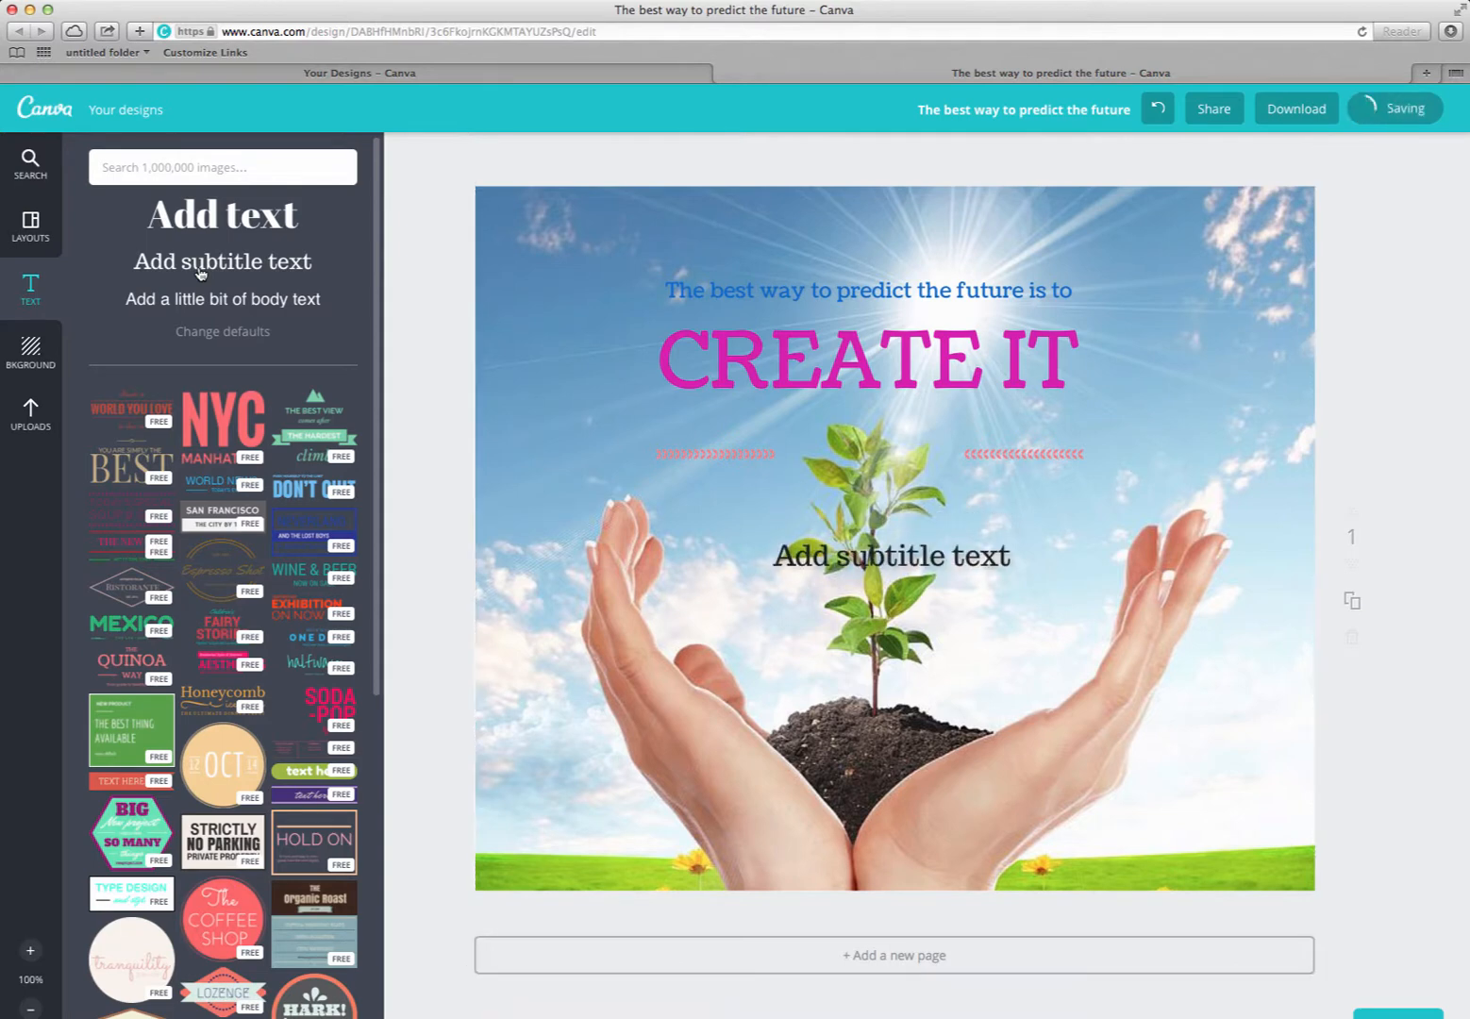
drag(780, 562, 1014, 562)
text(www.)
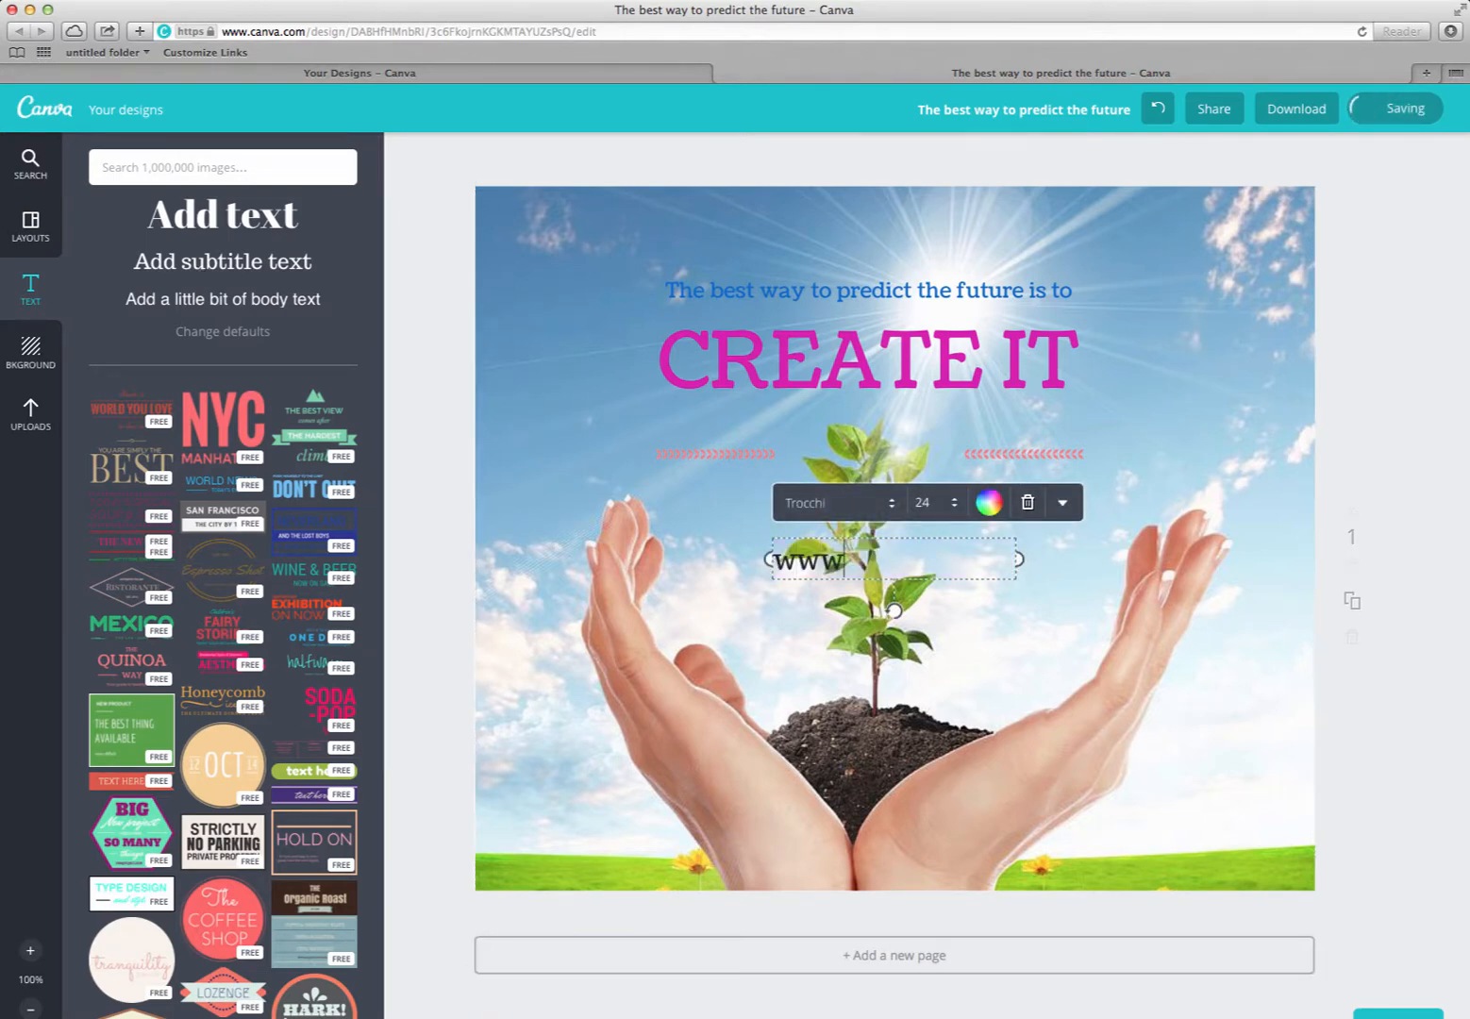
text(branchingou)
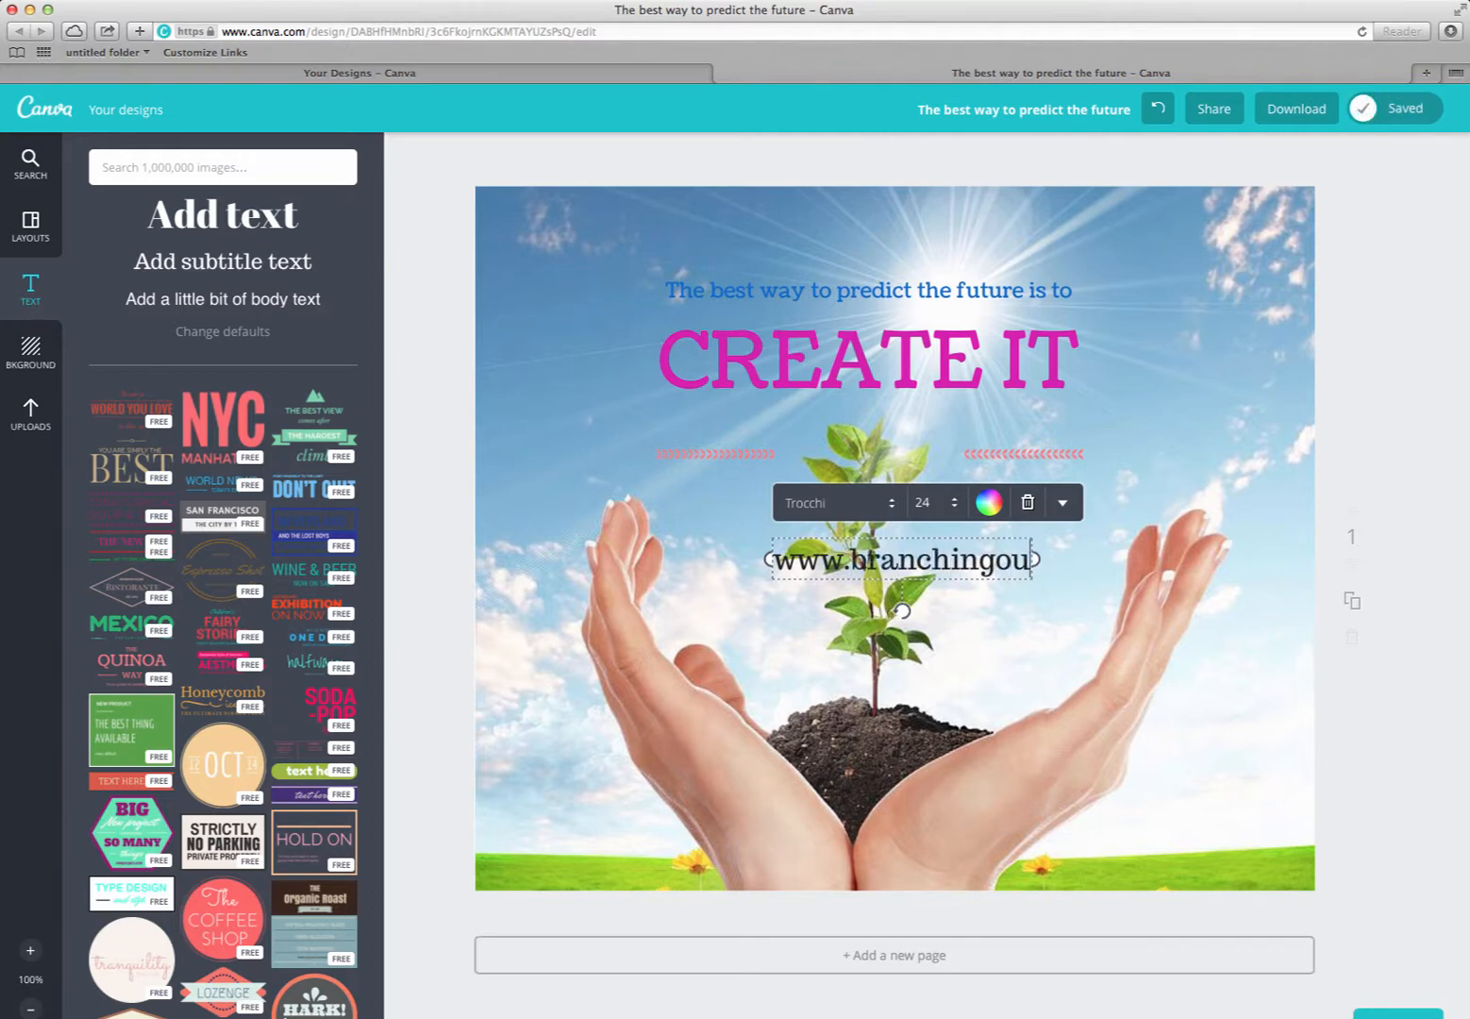
text(tonline.co.uk)
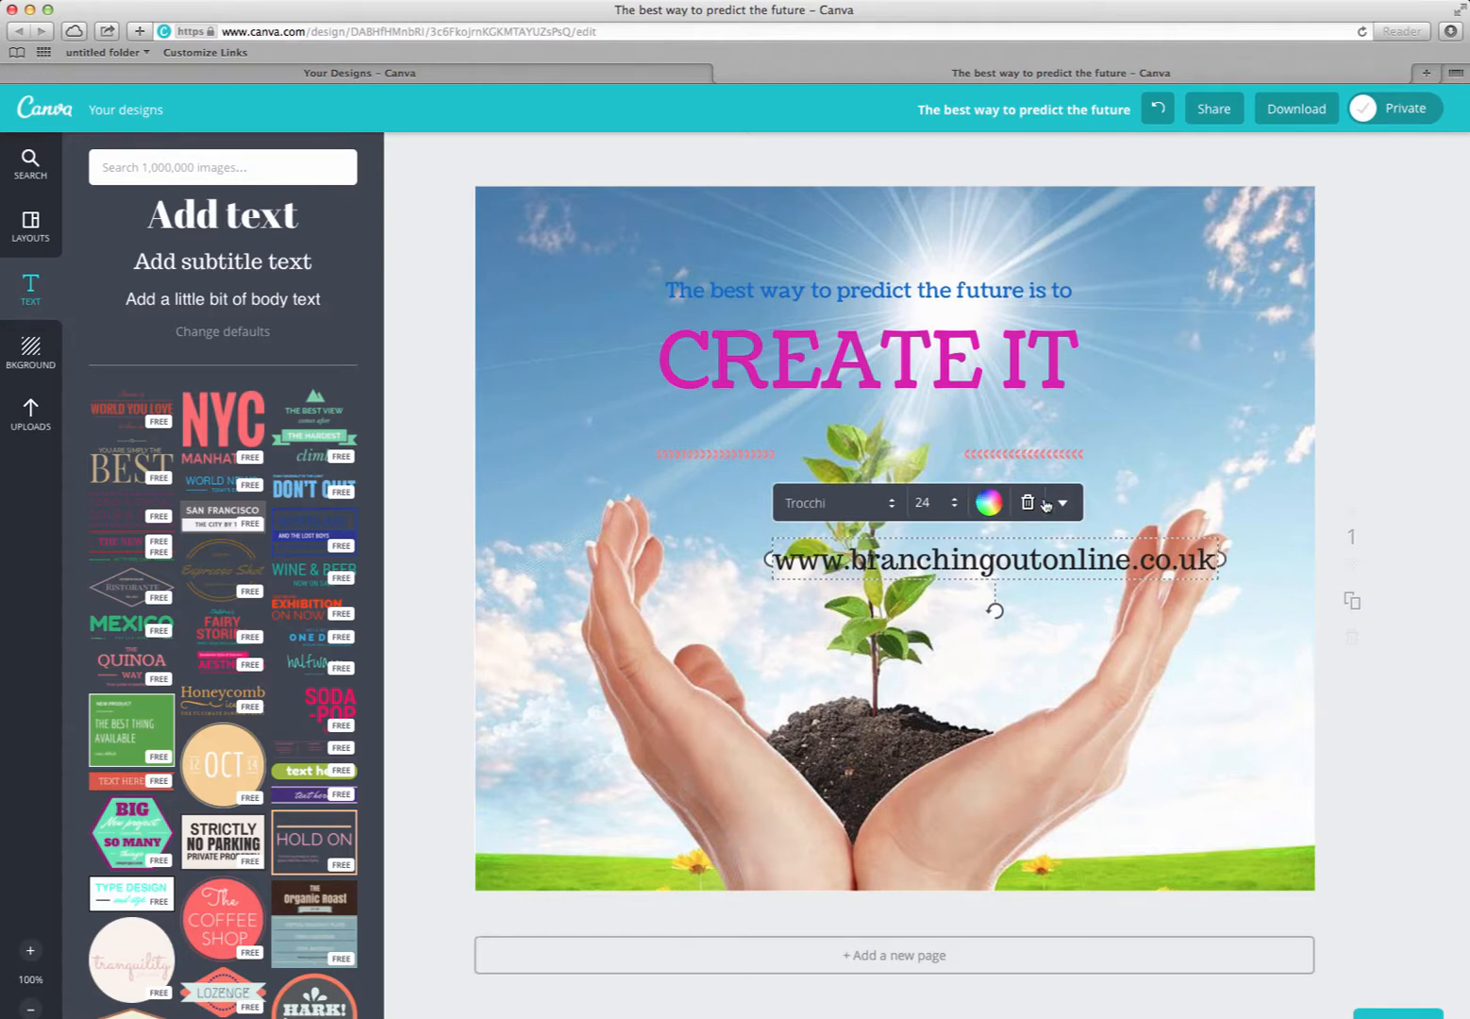
click(1228, 498)
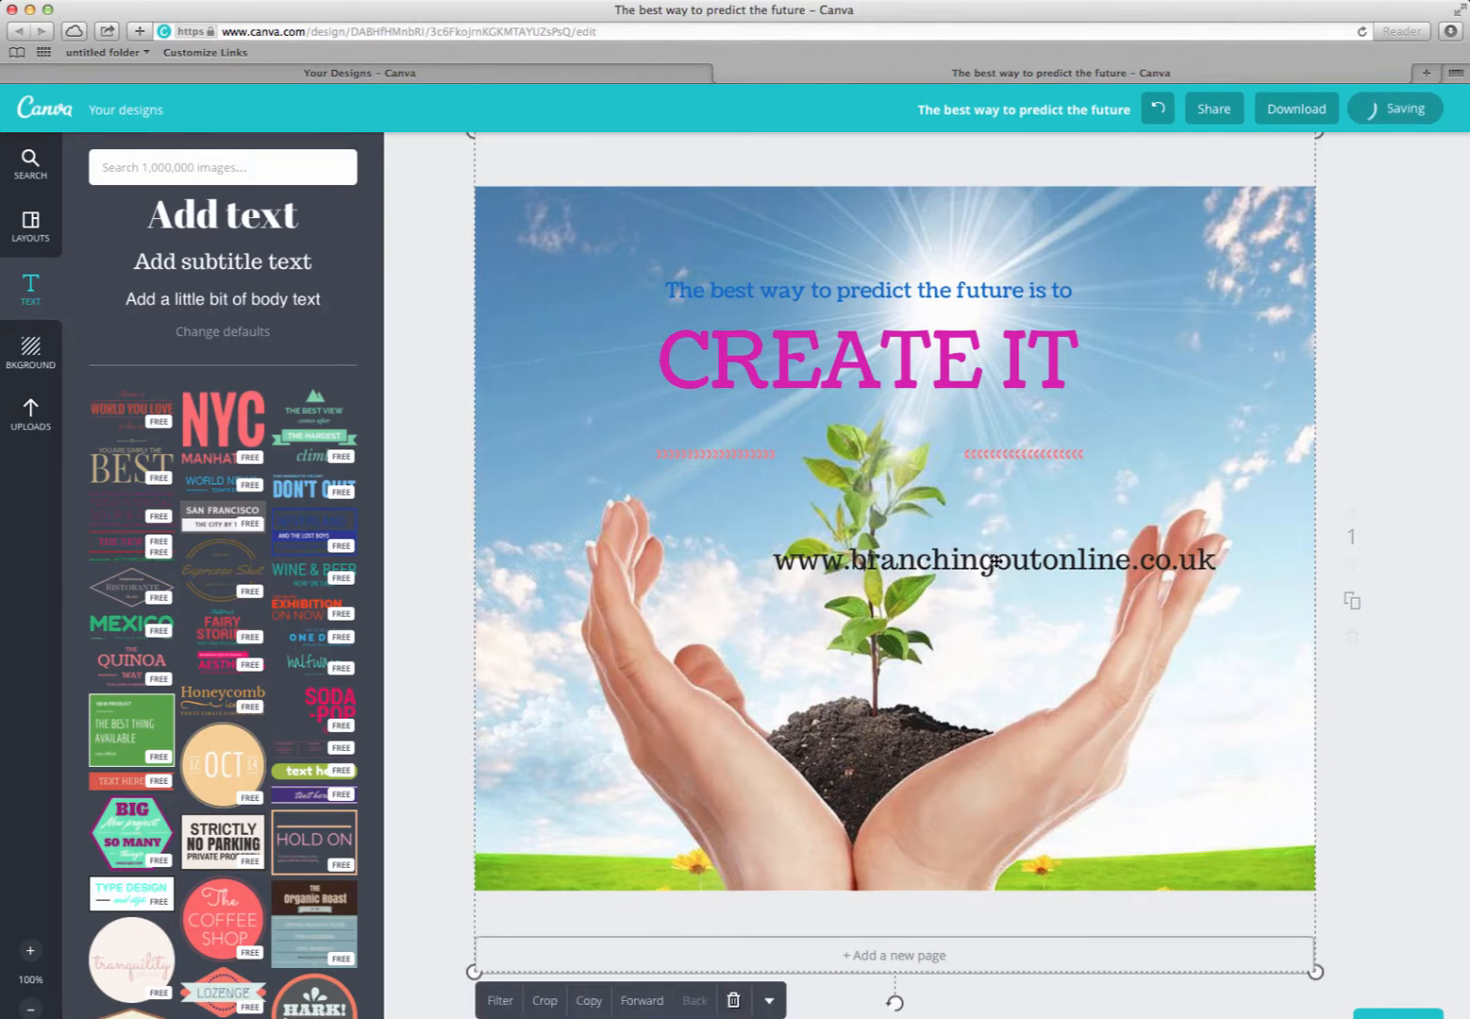
drag(1005, 566, 868, 866)
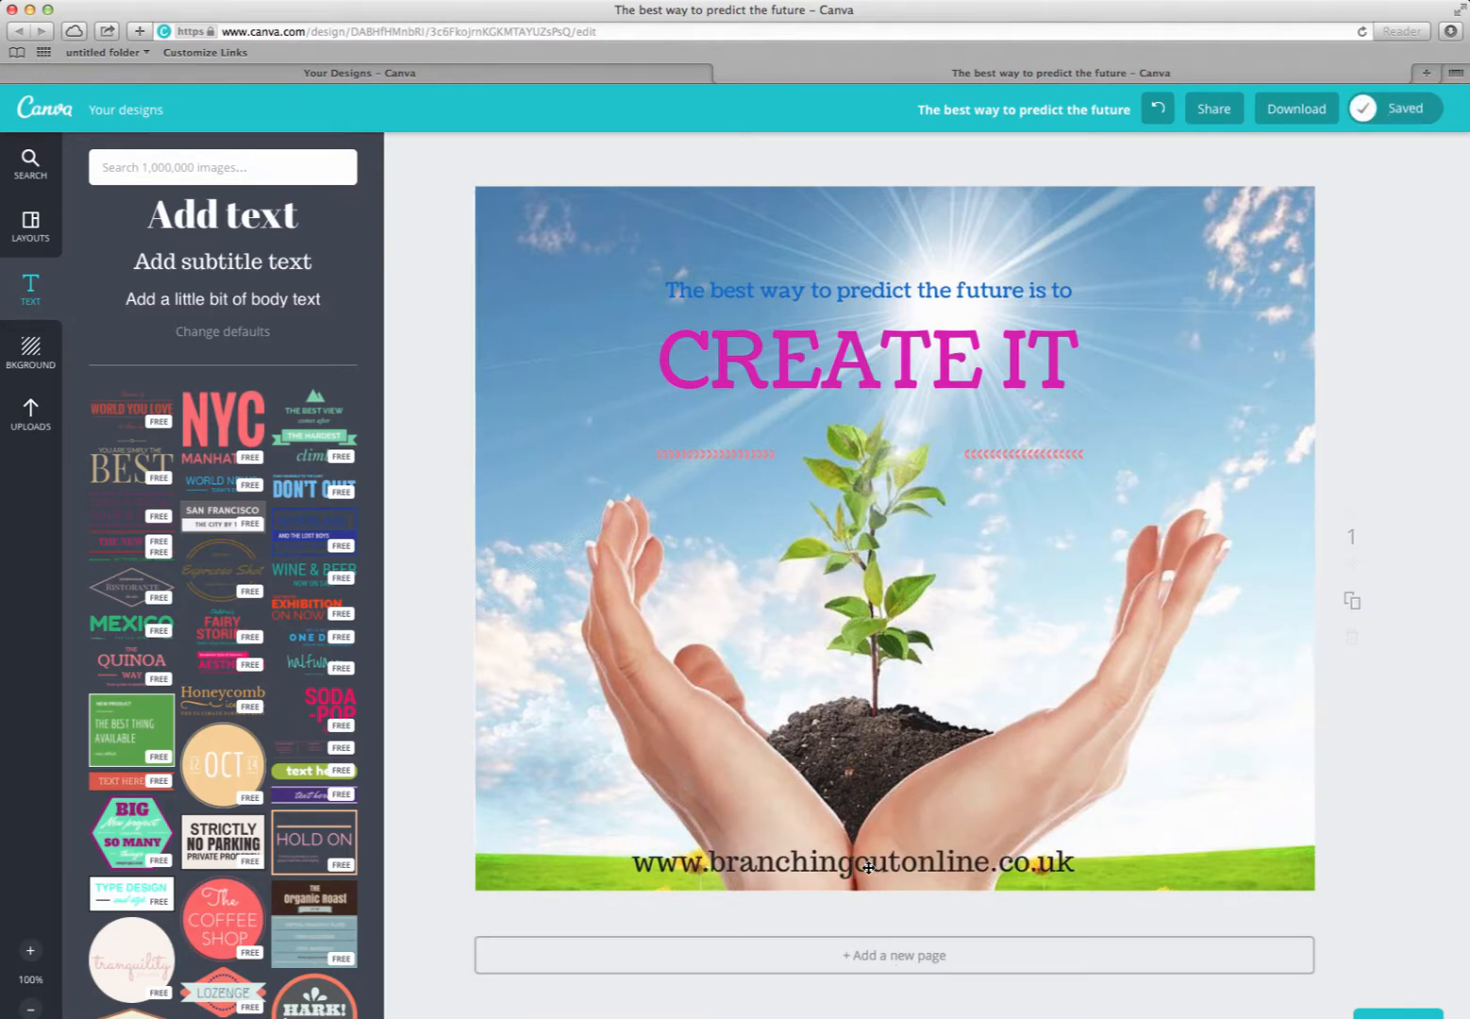
Step: Change the text colour of the website address to white
click(869, 866)
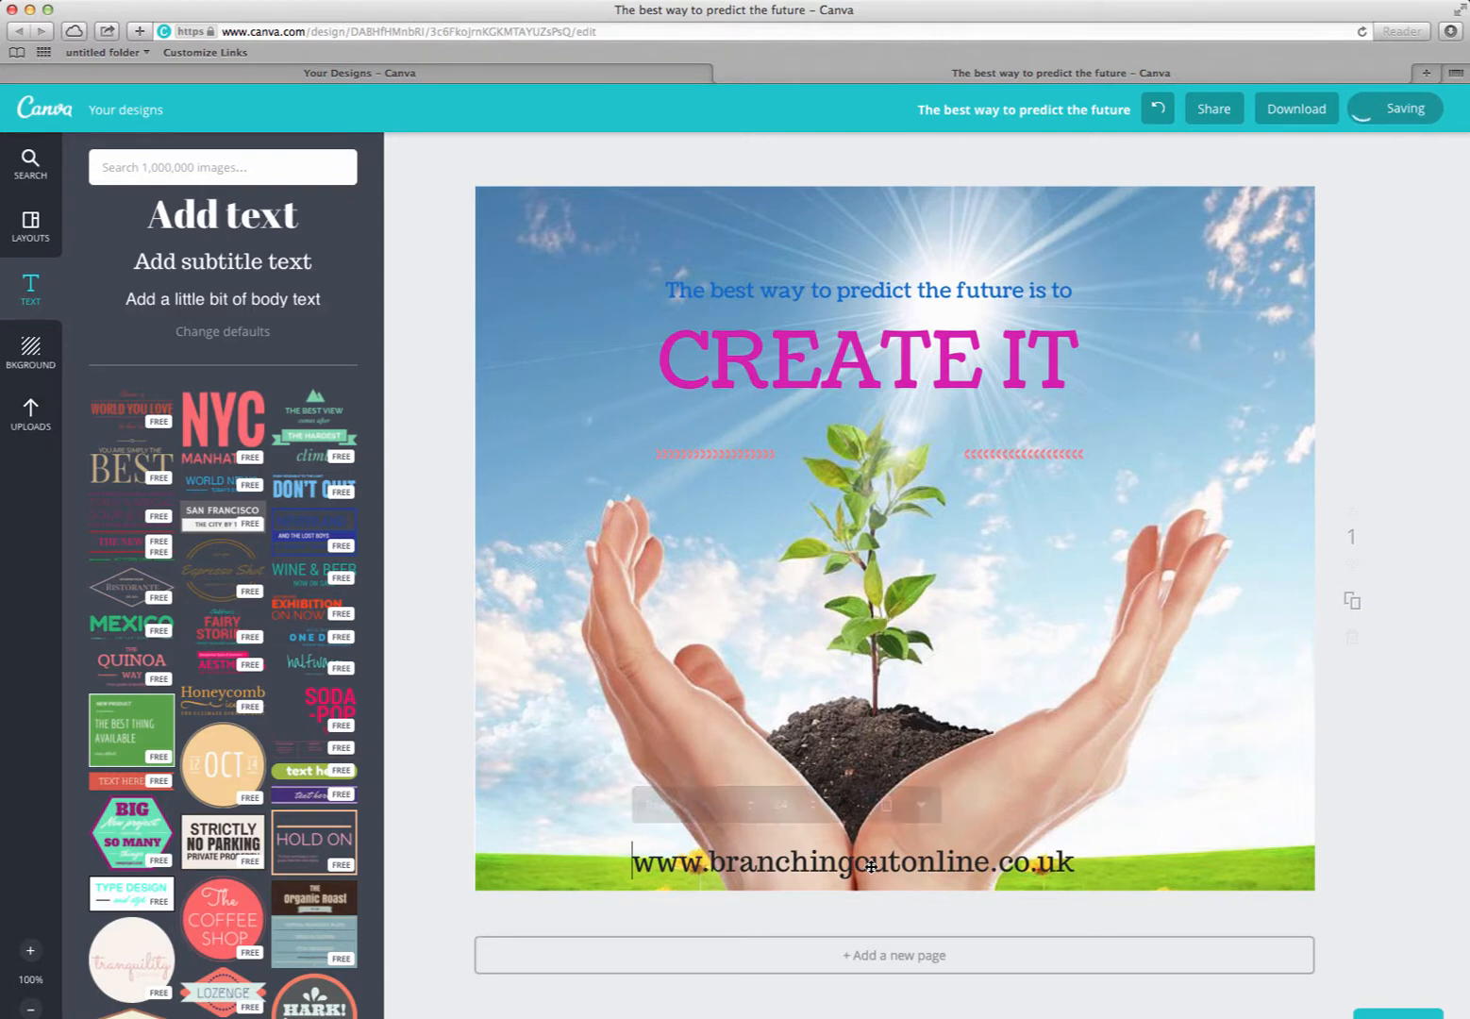
click(850, 804)
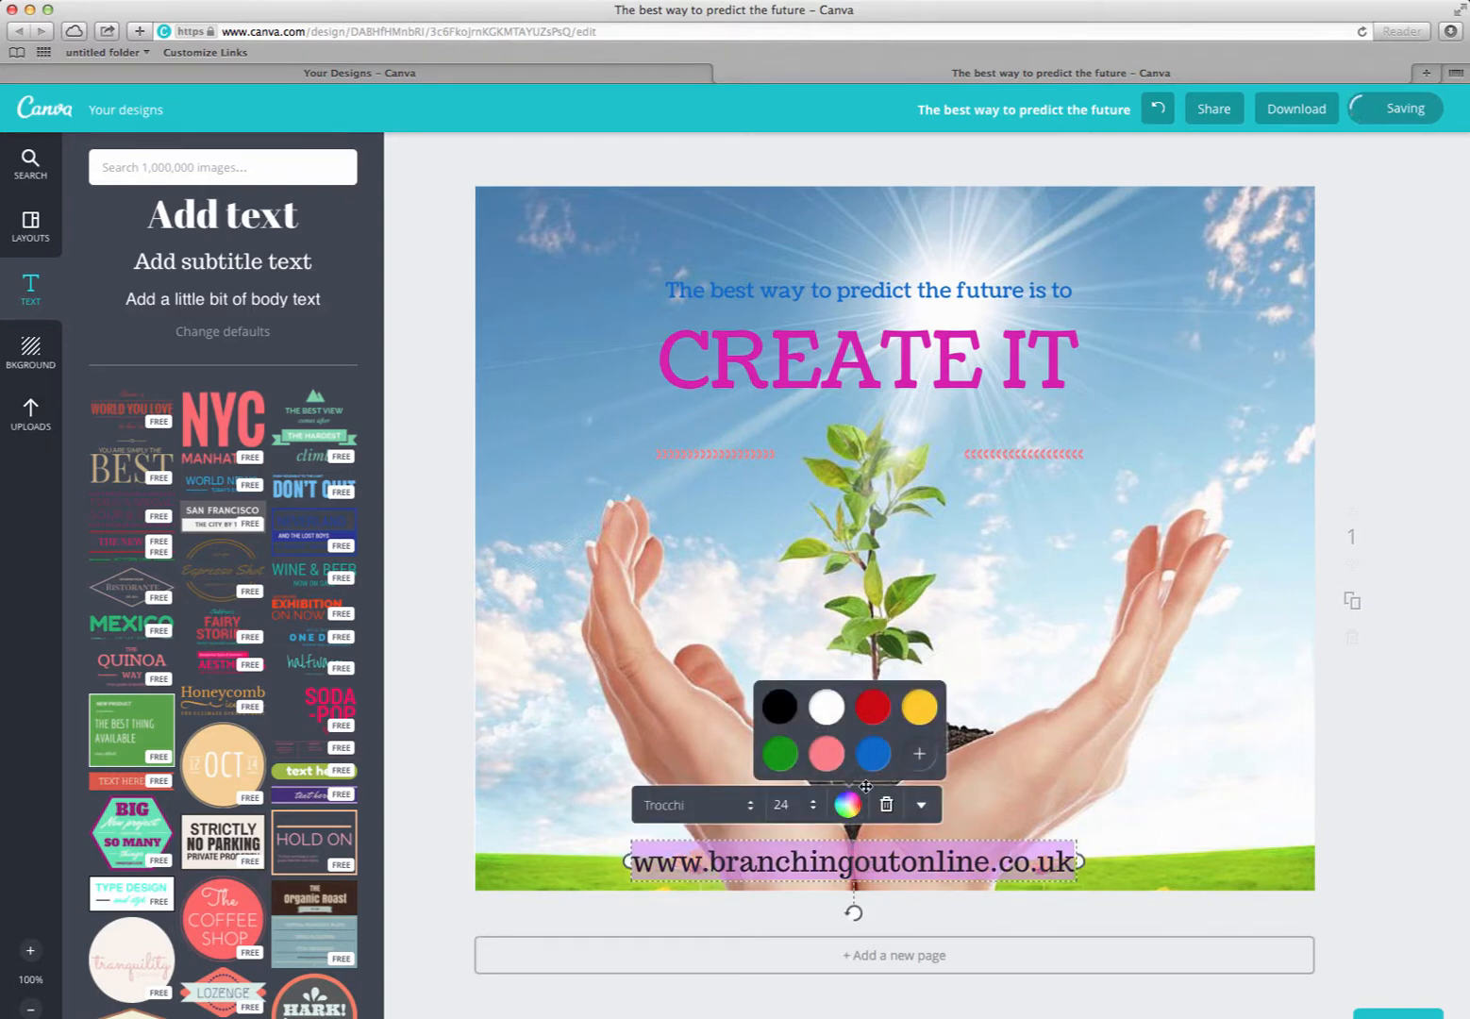
click(915, 760)
drag(1011, 858, 1017, 861)
click(827, 707)
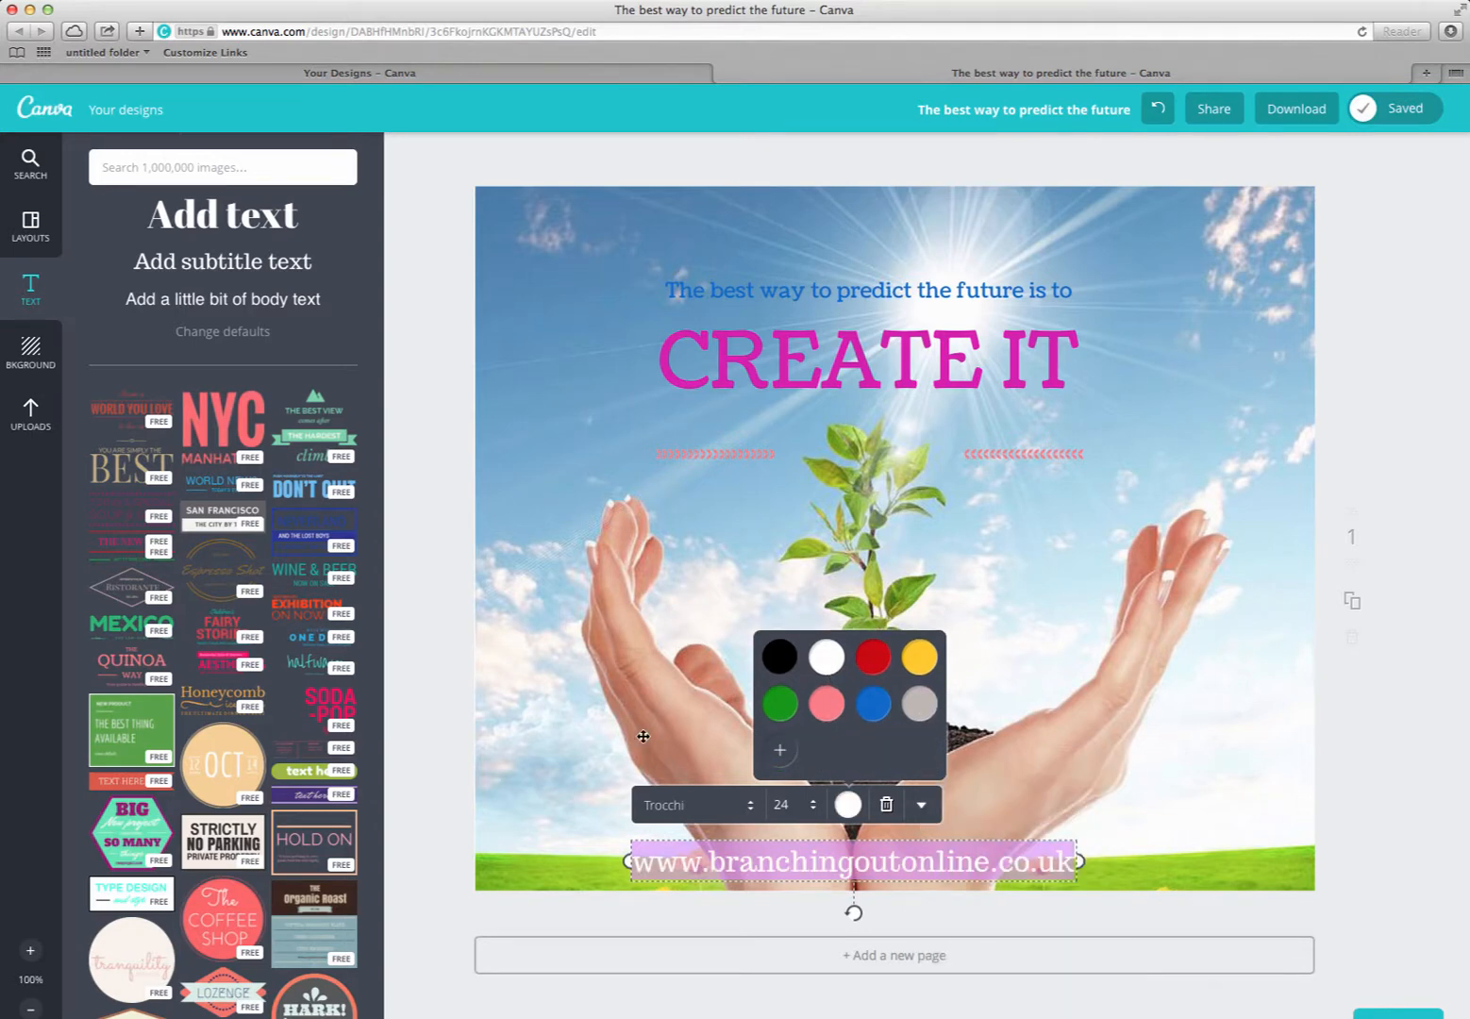
click(632, 747)
Step: Change the text colour of the whole website address to blue
click(955, 878)
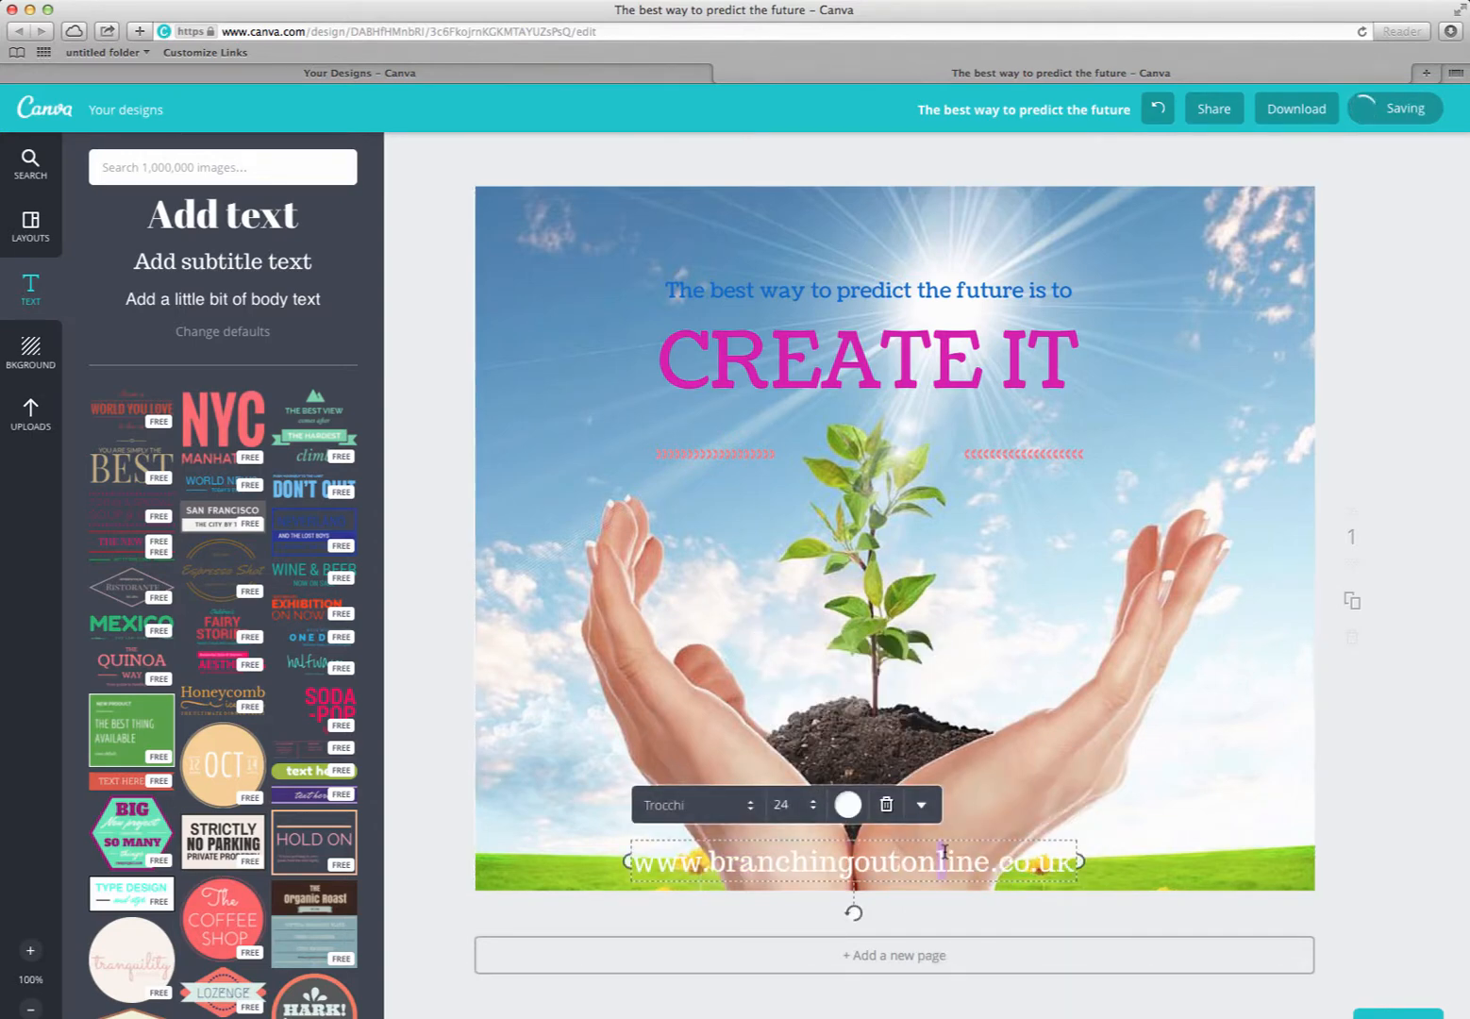
click(848, 804)
click(827, 755)
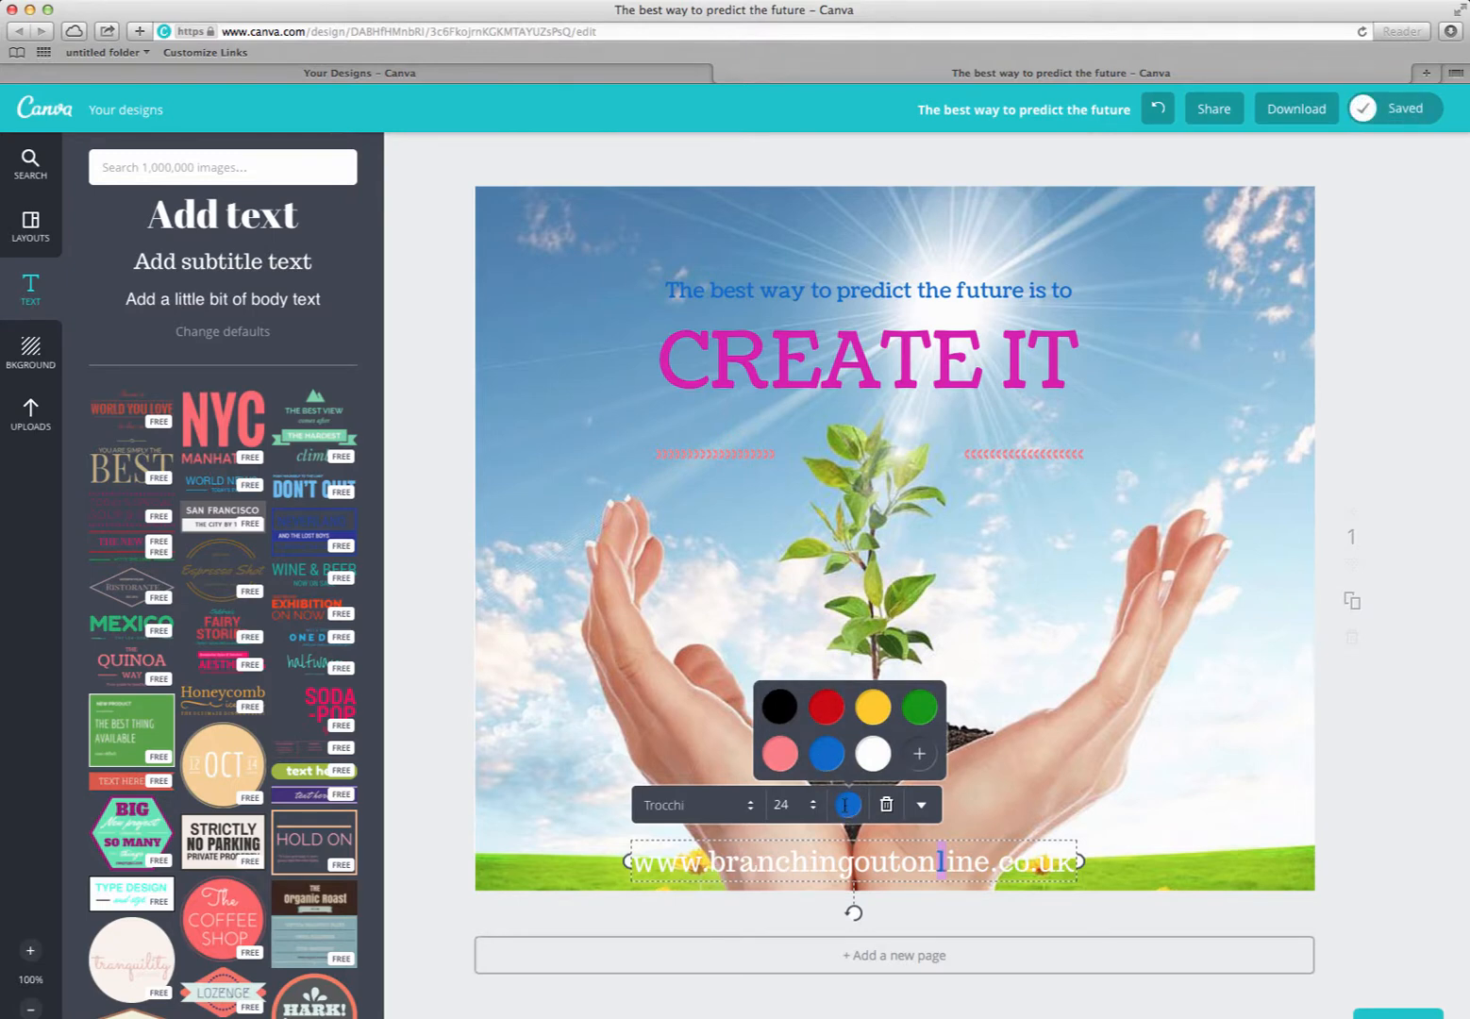
triple_click(659, 864)
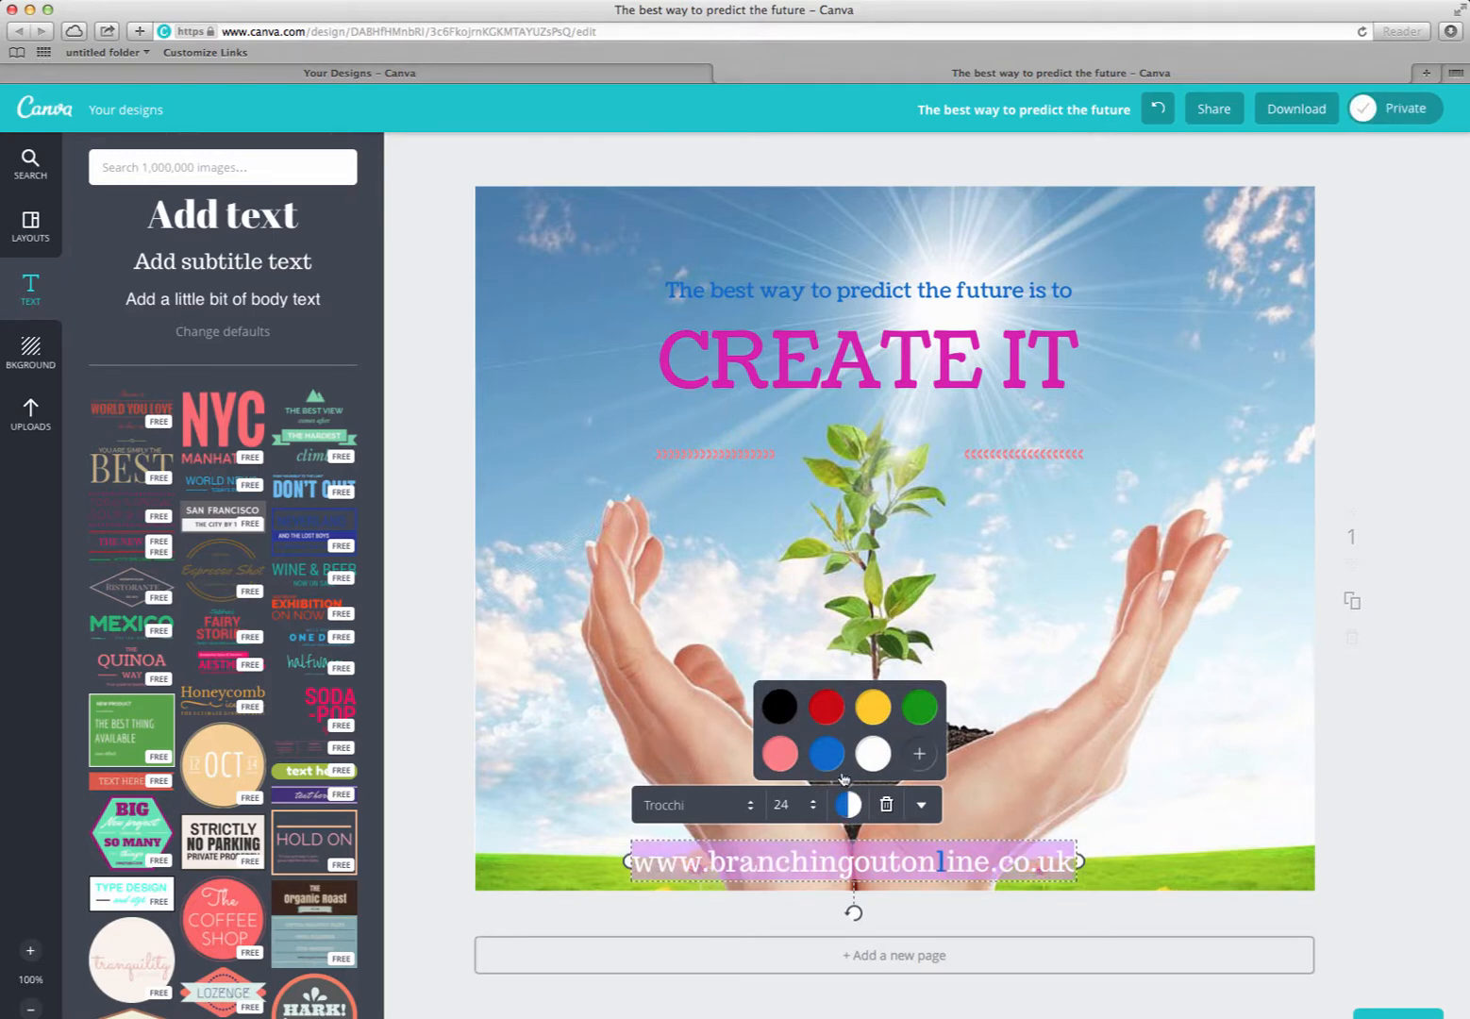
click(828, 767)
click(546, 708)
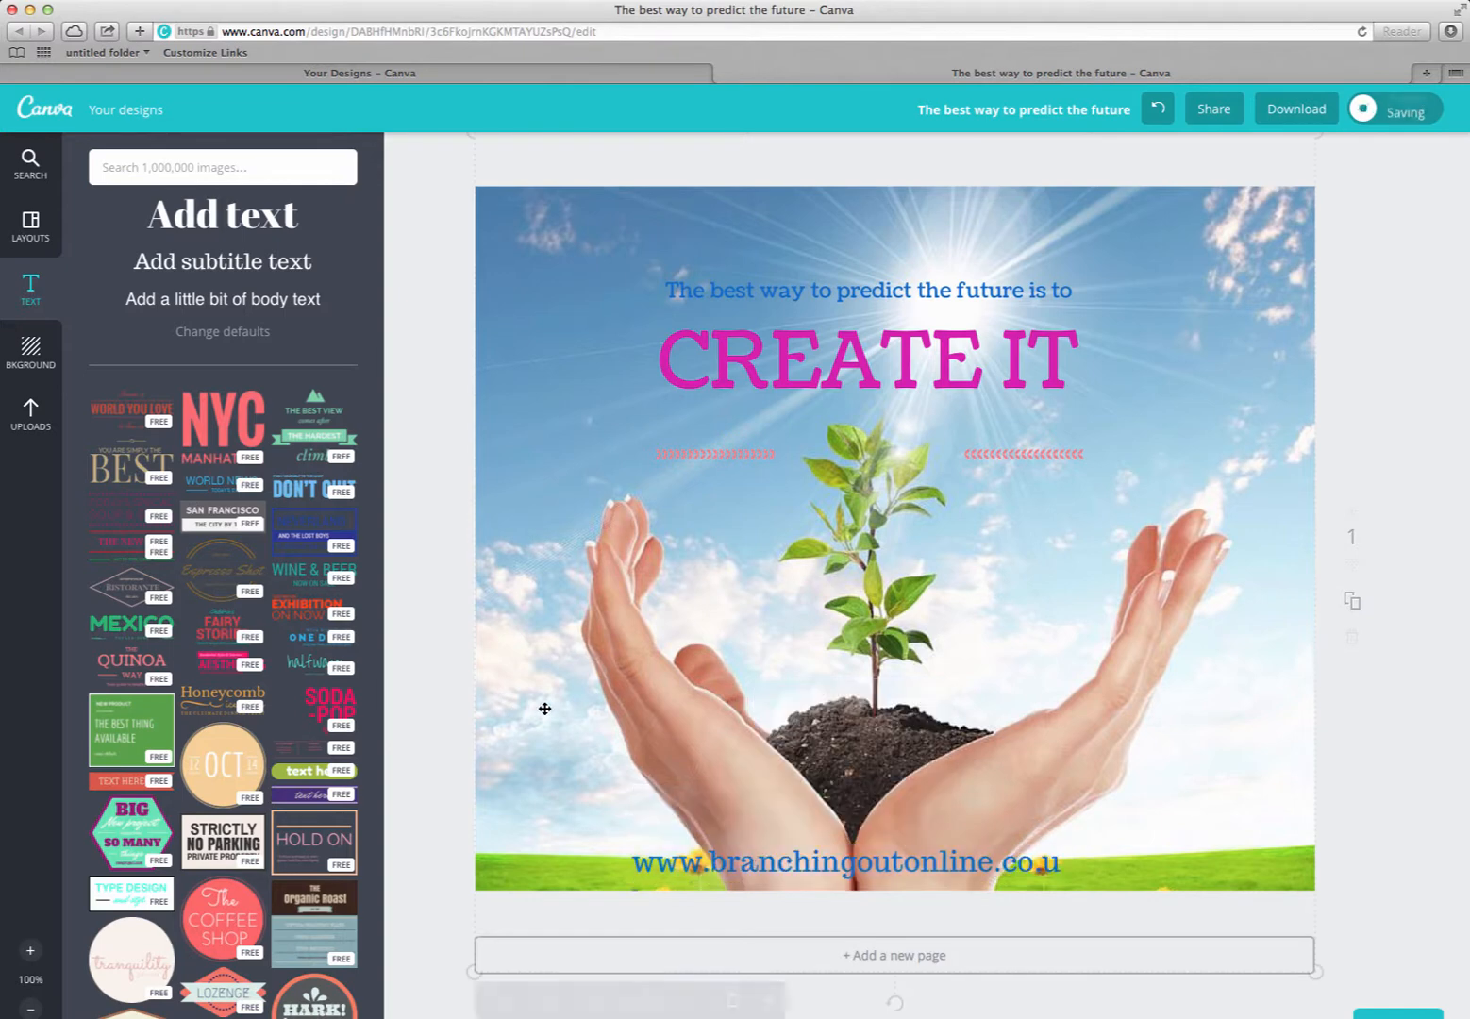
click(1064, 864)
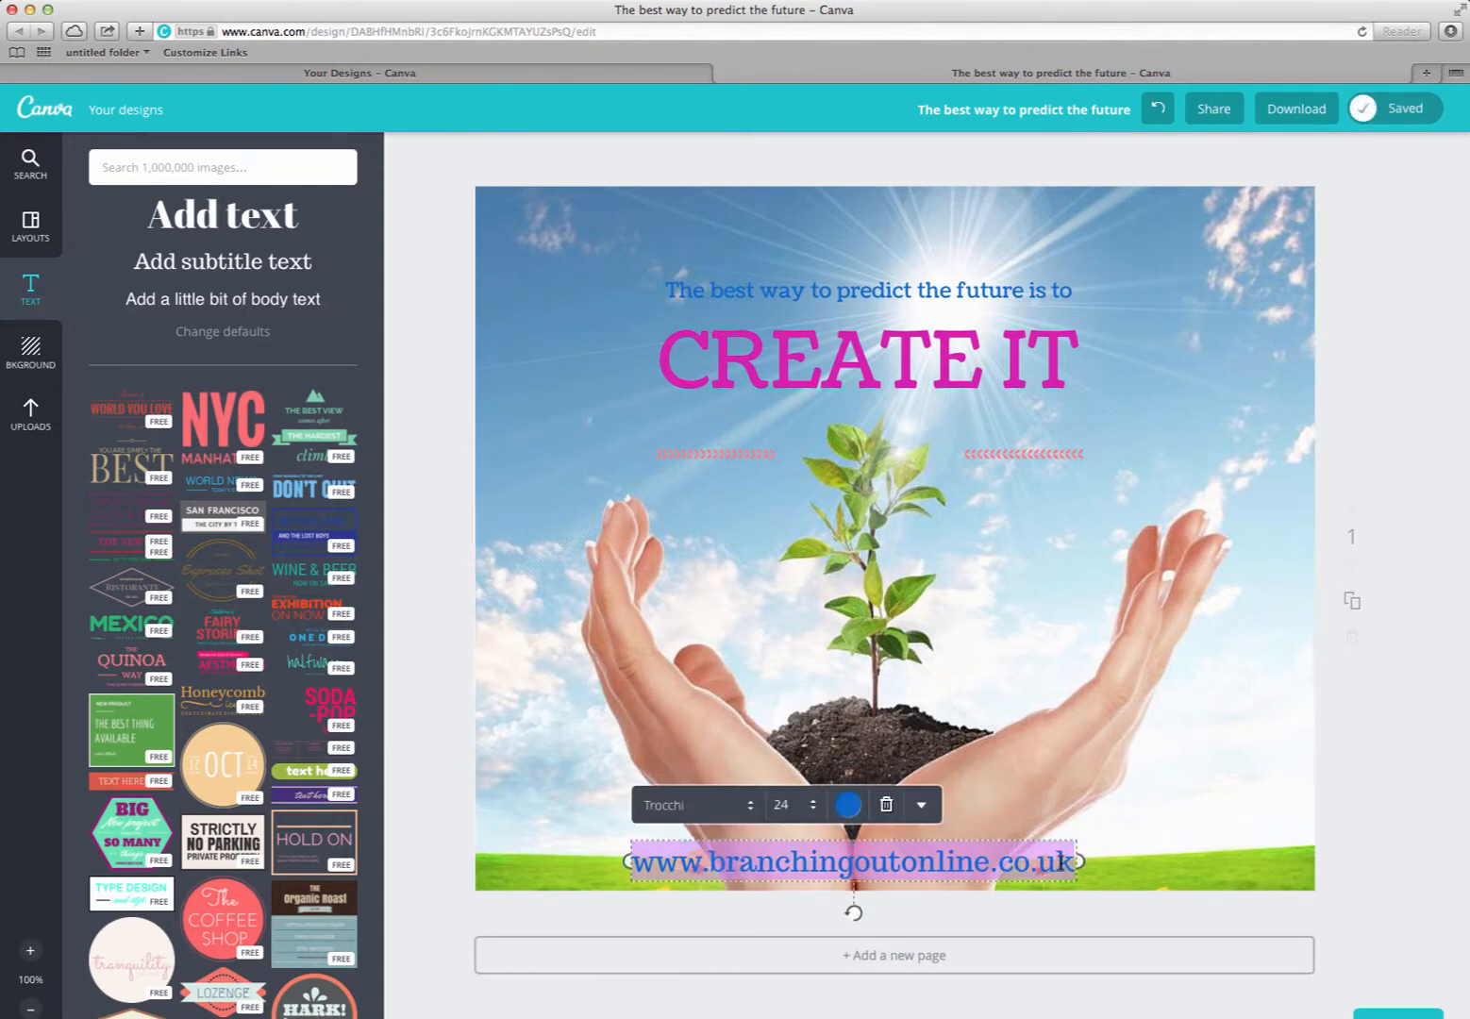
click(1119, 827)
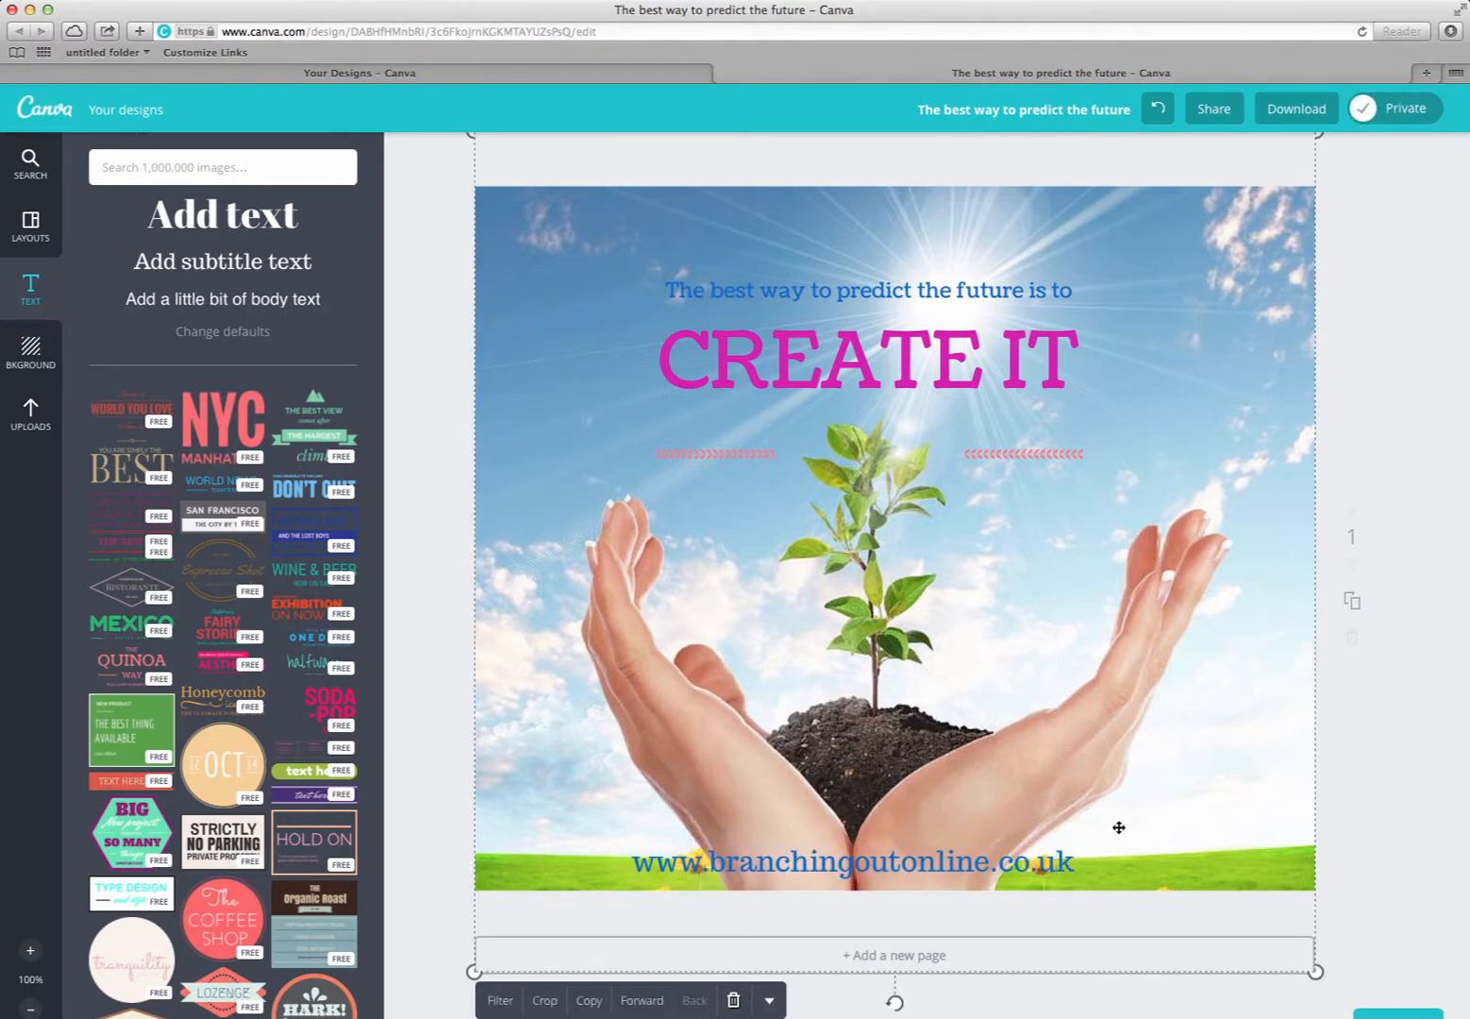
click(840, 860)
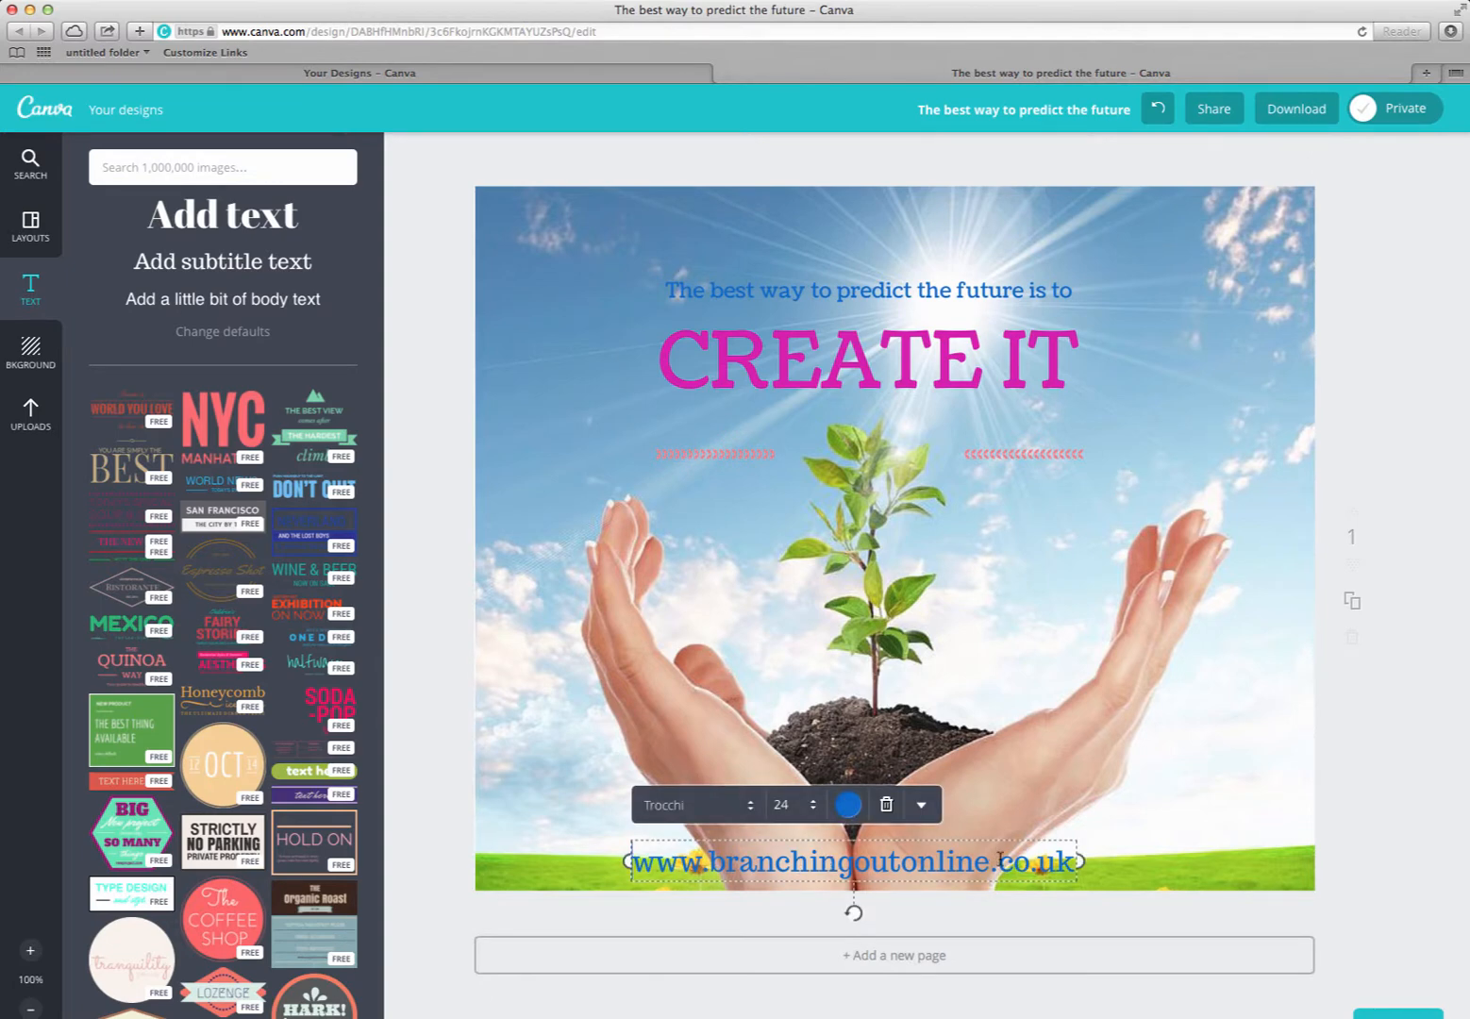
click(571, 814)
click(738, 869)
mouse_move(854, 920)
mouse_down()
mouse_move(815, 892)
mouse_move(919, 915)
mouse_move(801, 879)
mouse_move(912, 891)
mouse_move(849, 913)
mouse_move(813, 903)
mouse_move(859, 902)
mouse_up()
click(1137, 805)
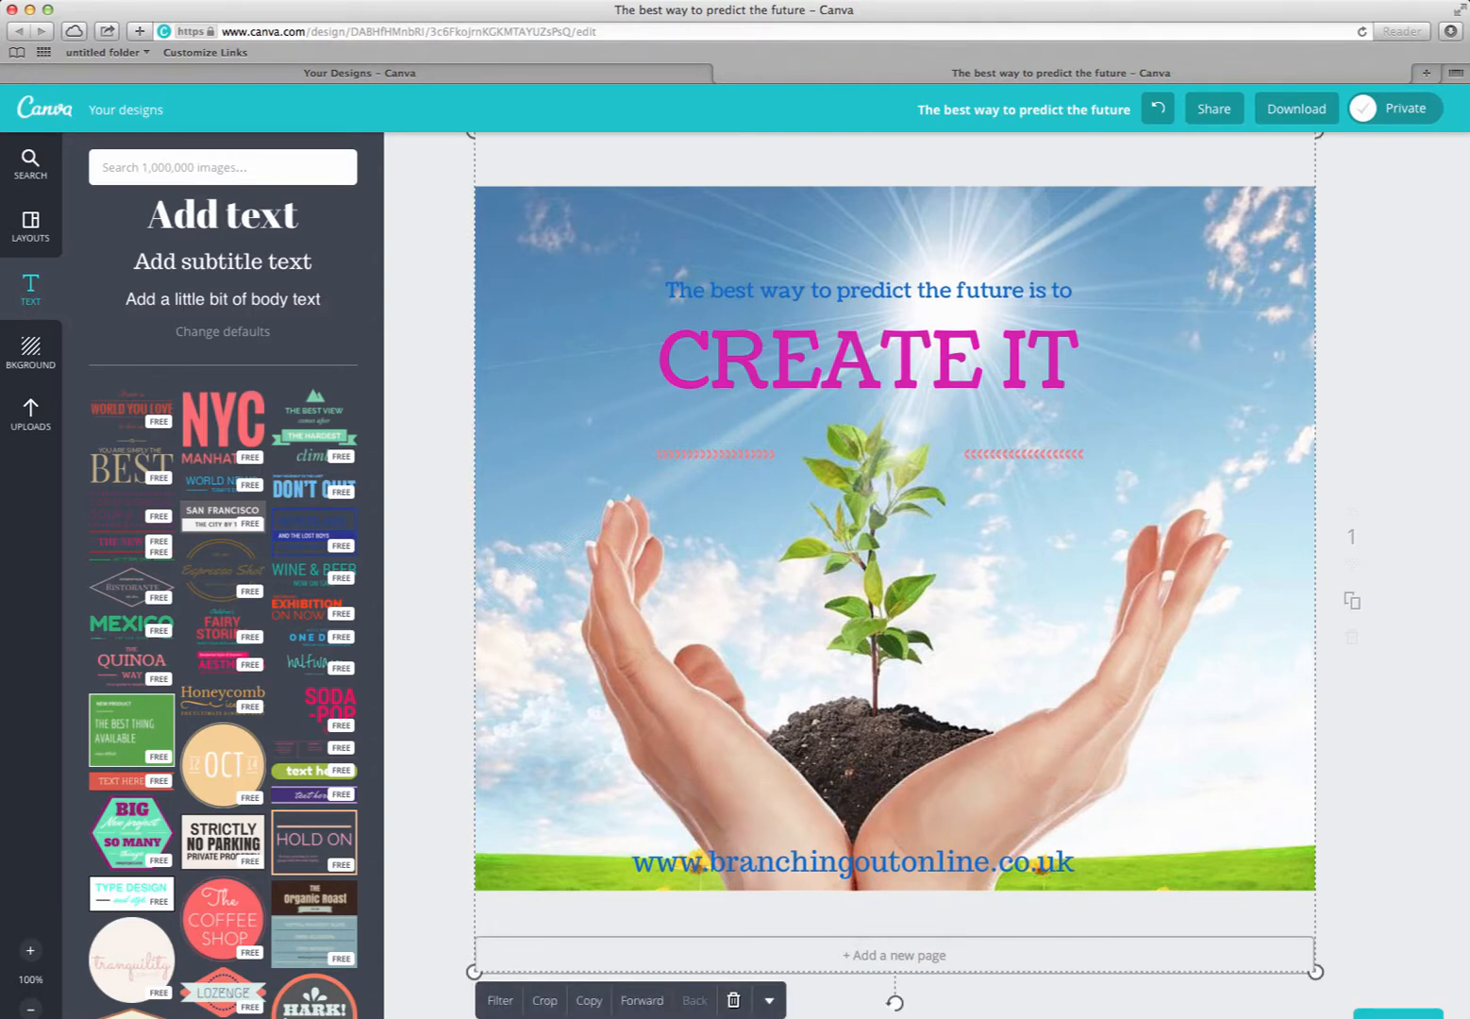
Step: Widen the website address's text box to the left so the address starts further left on the image
click(831, 894)
click(628, 862)
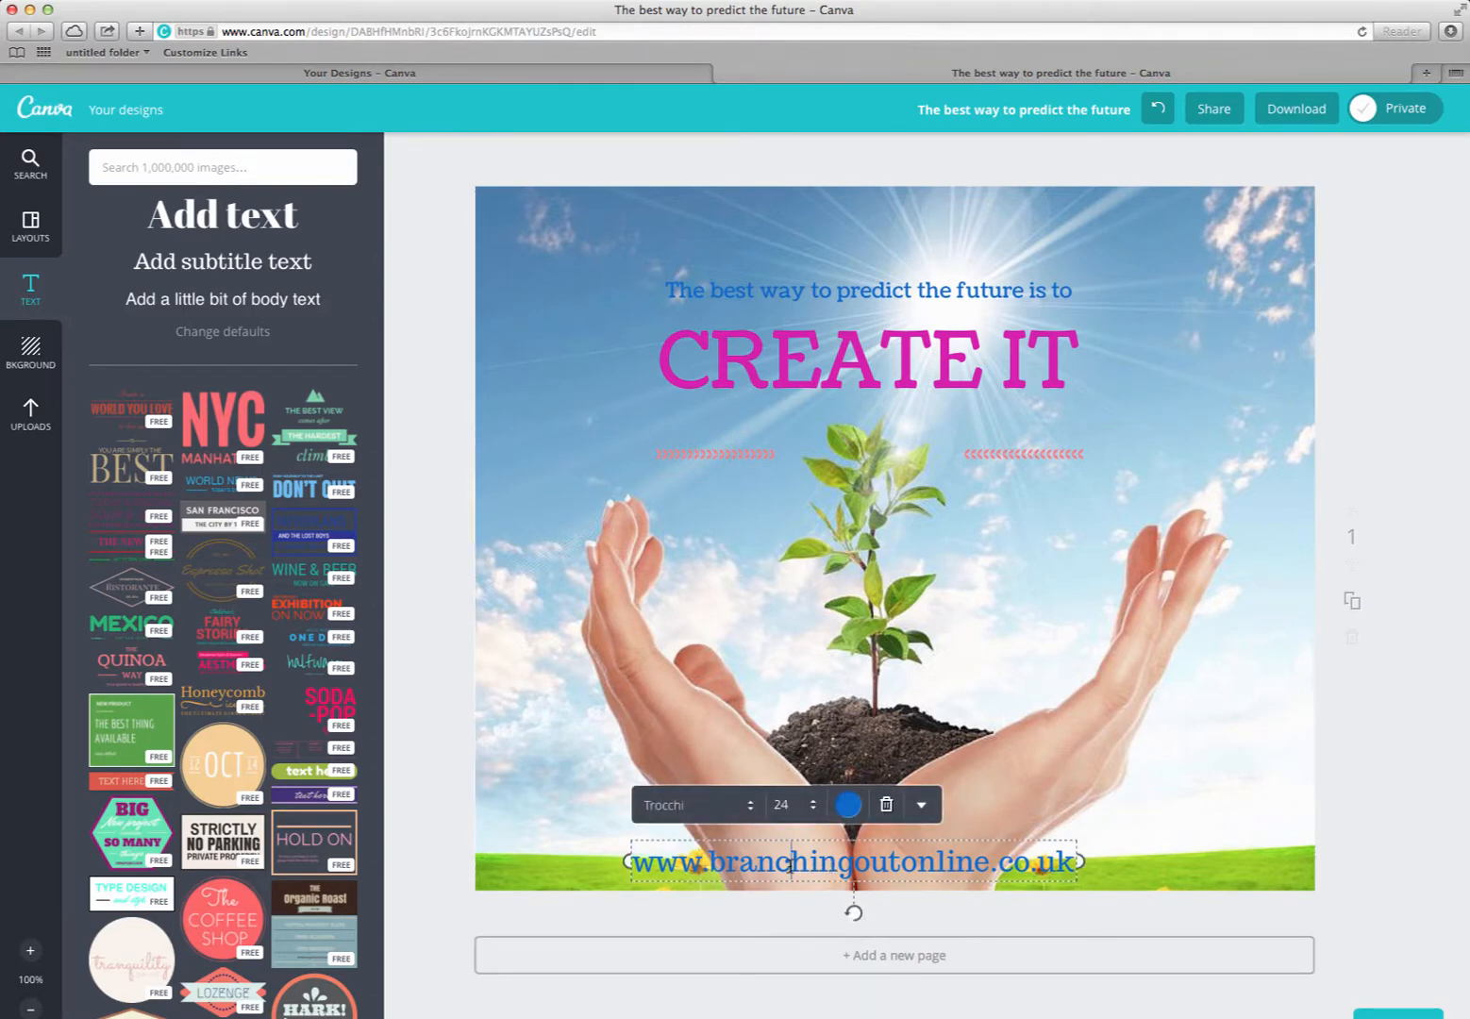
drag(630, 861, 586, 860)
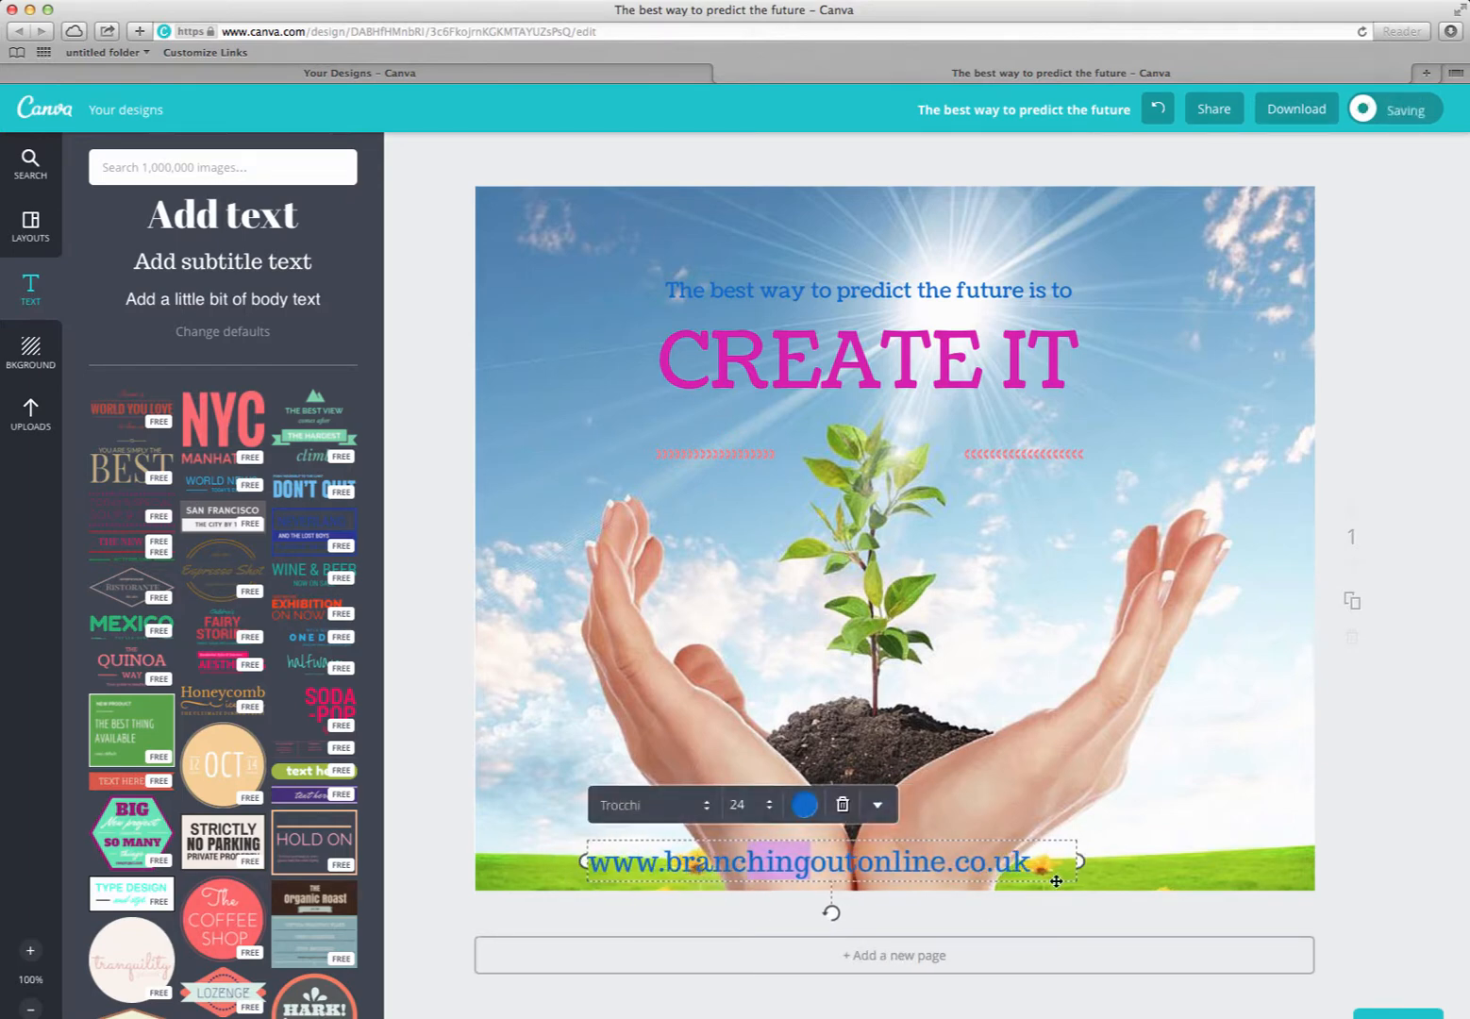
key(Escape)
click(938, 866)
drag(932, 864, 996, 860)
click(972, 809)
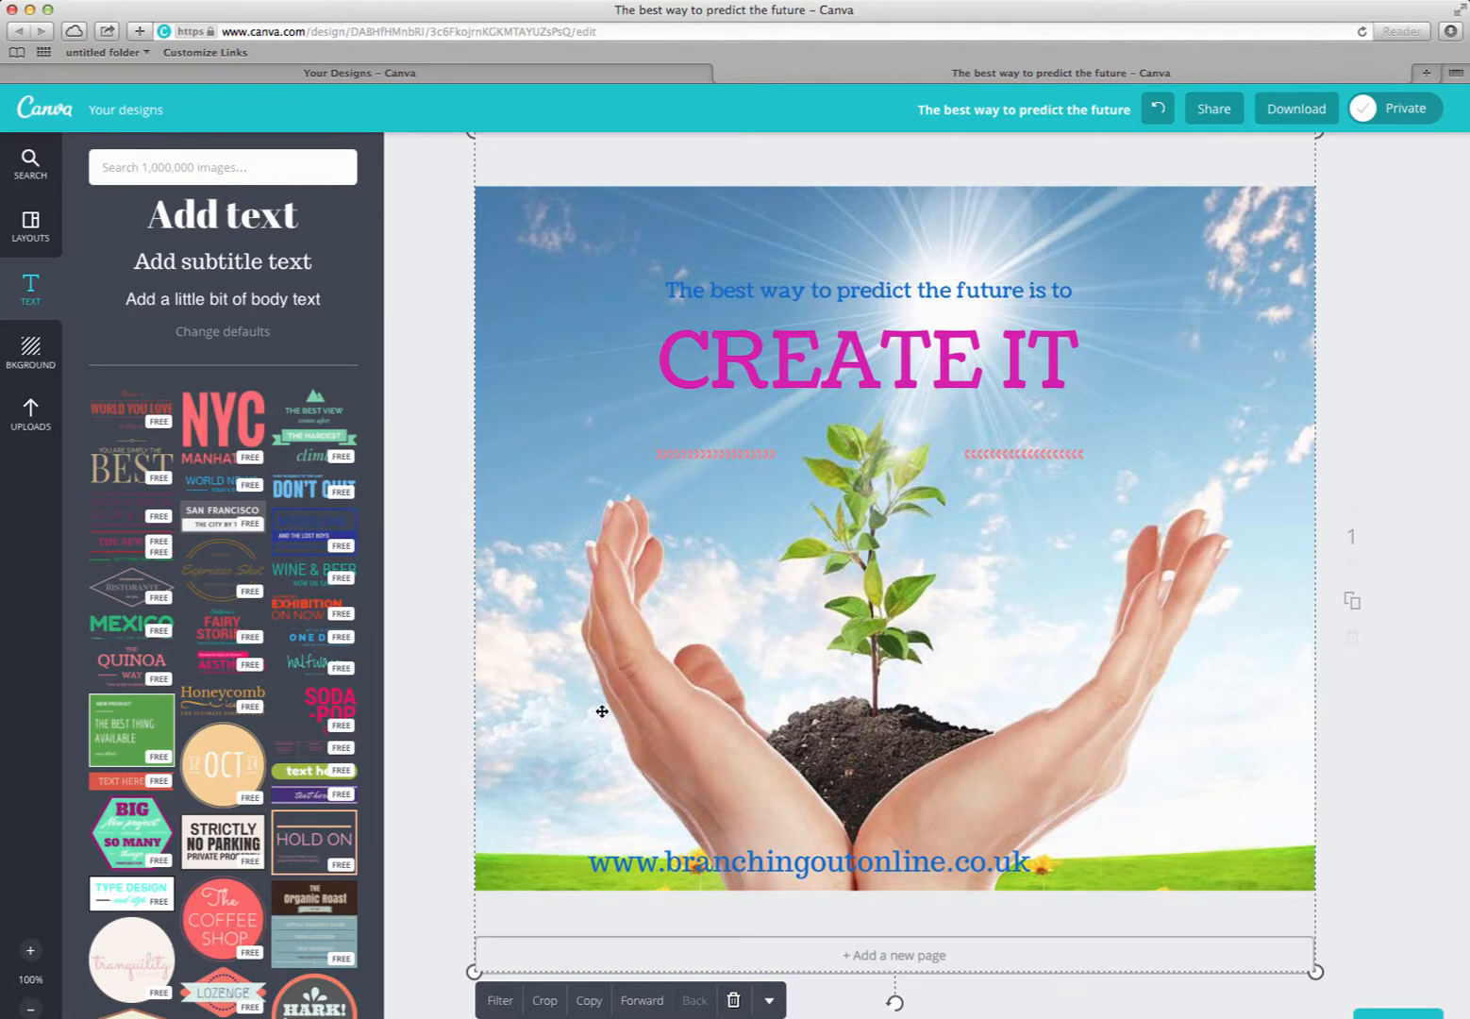
Step: Examine the design's sharing options, including social posts and email, and close them
click(1219, 112)
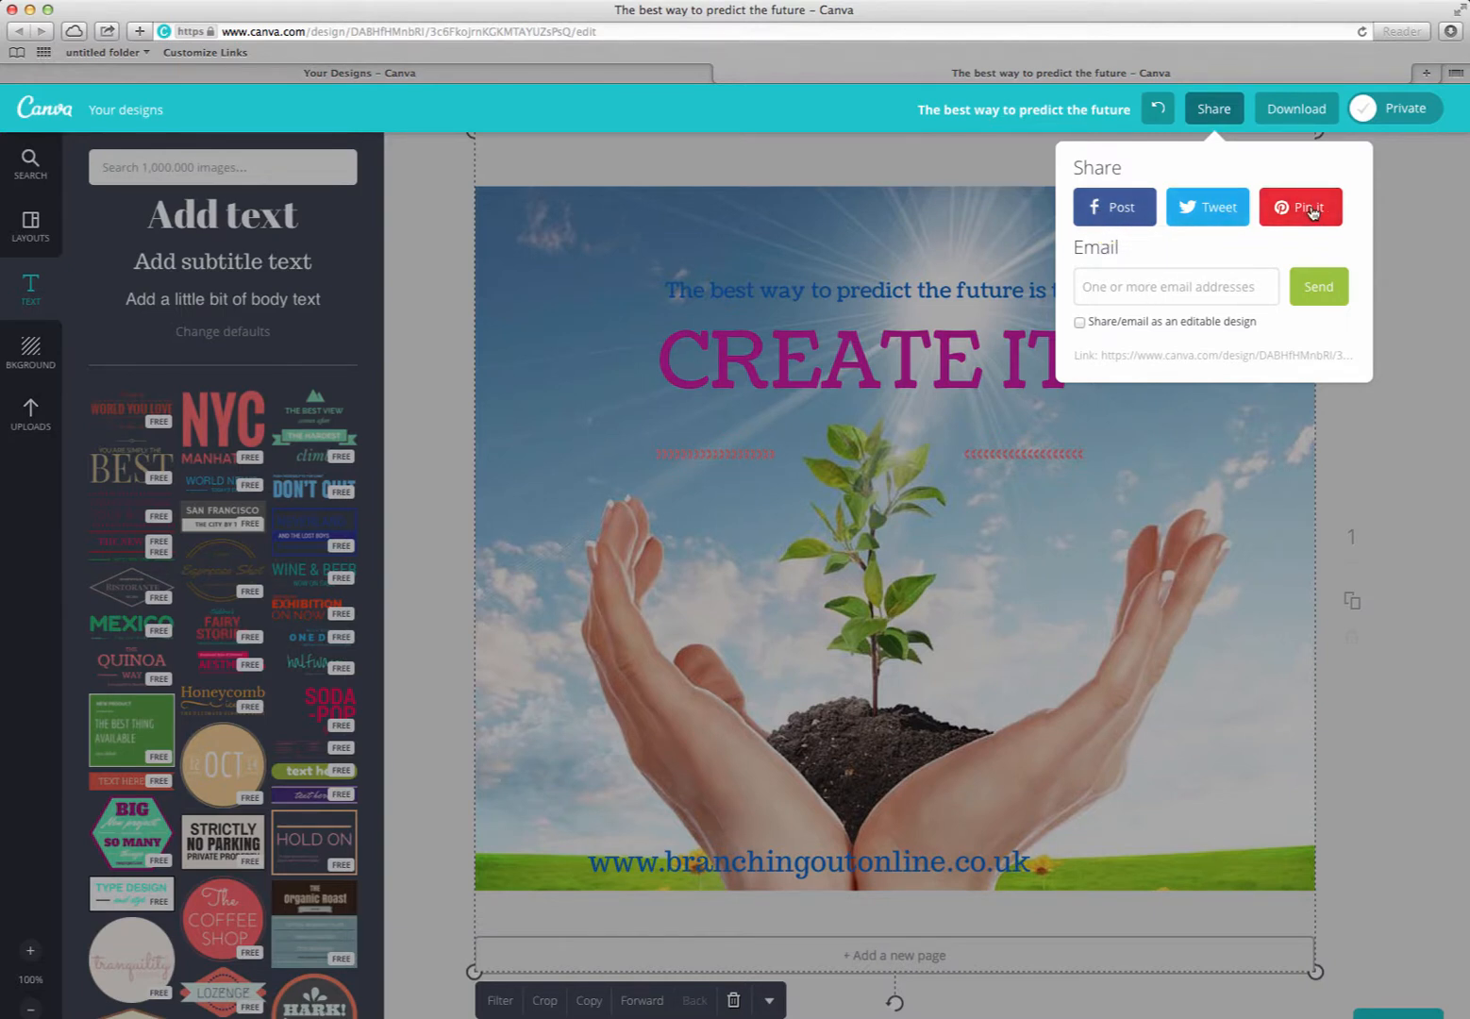
click(988, 176)
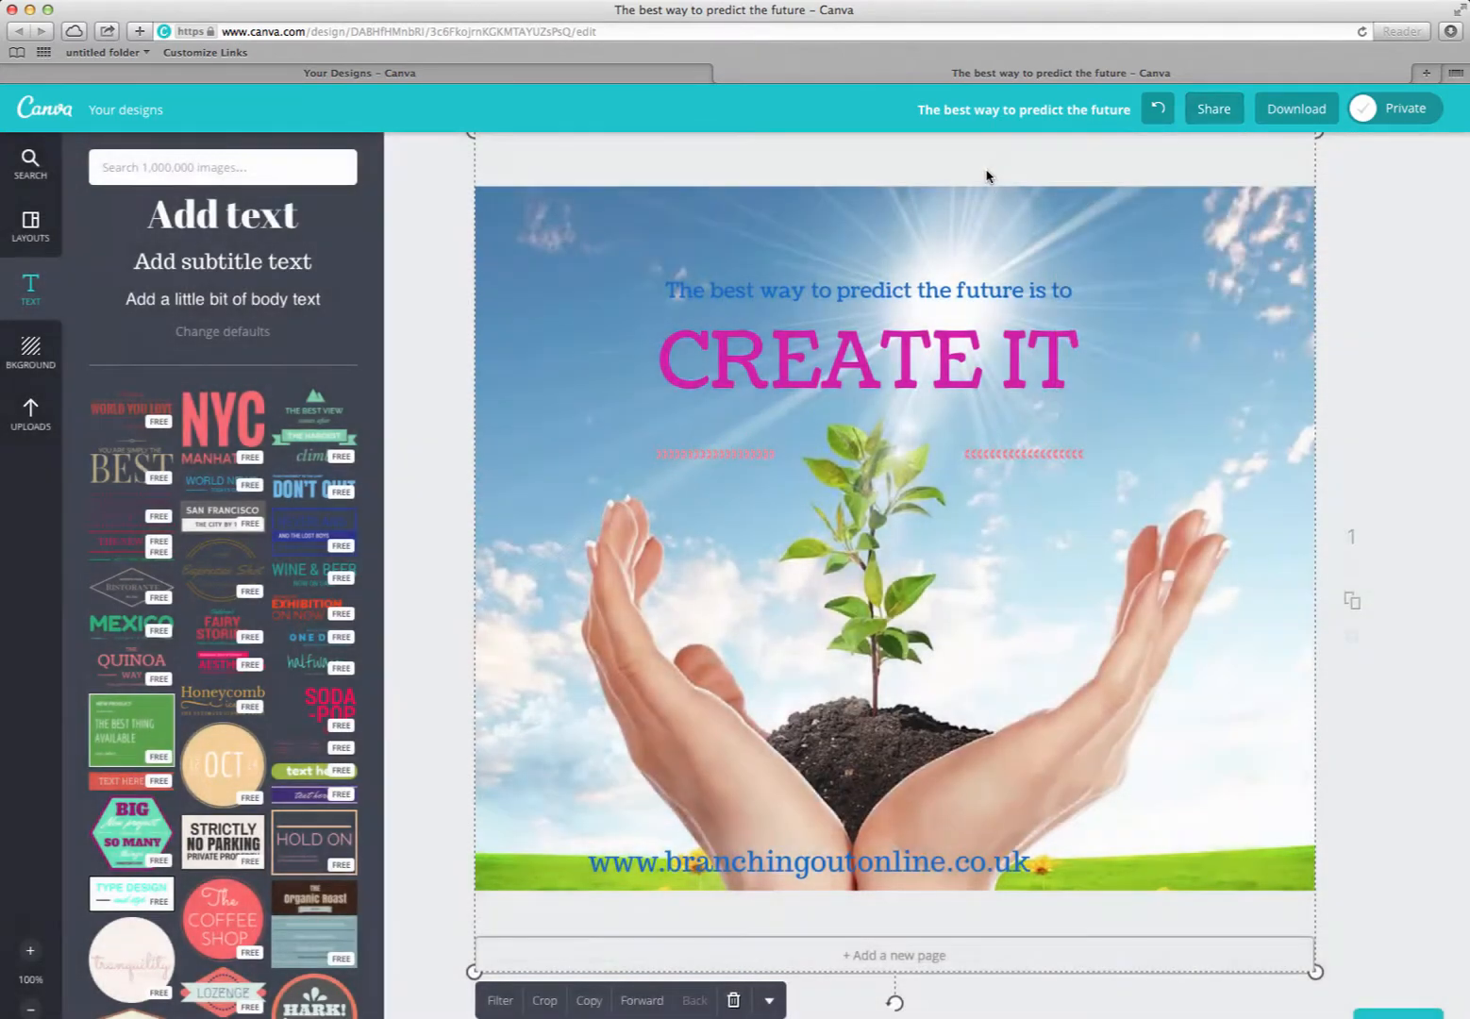
Step: Download the design as an image, check the browser's list of downloaded files and dismiss the finished-design message
click(1292, 117)
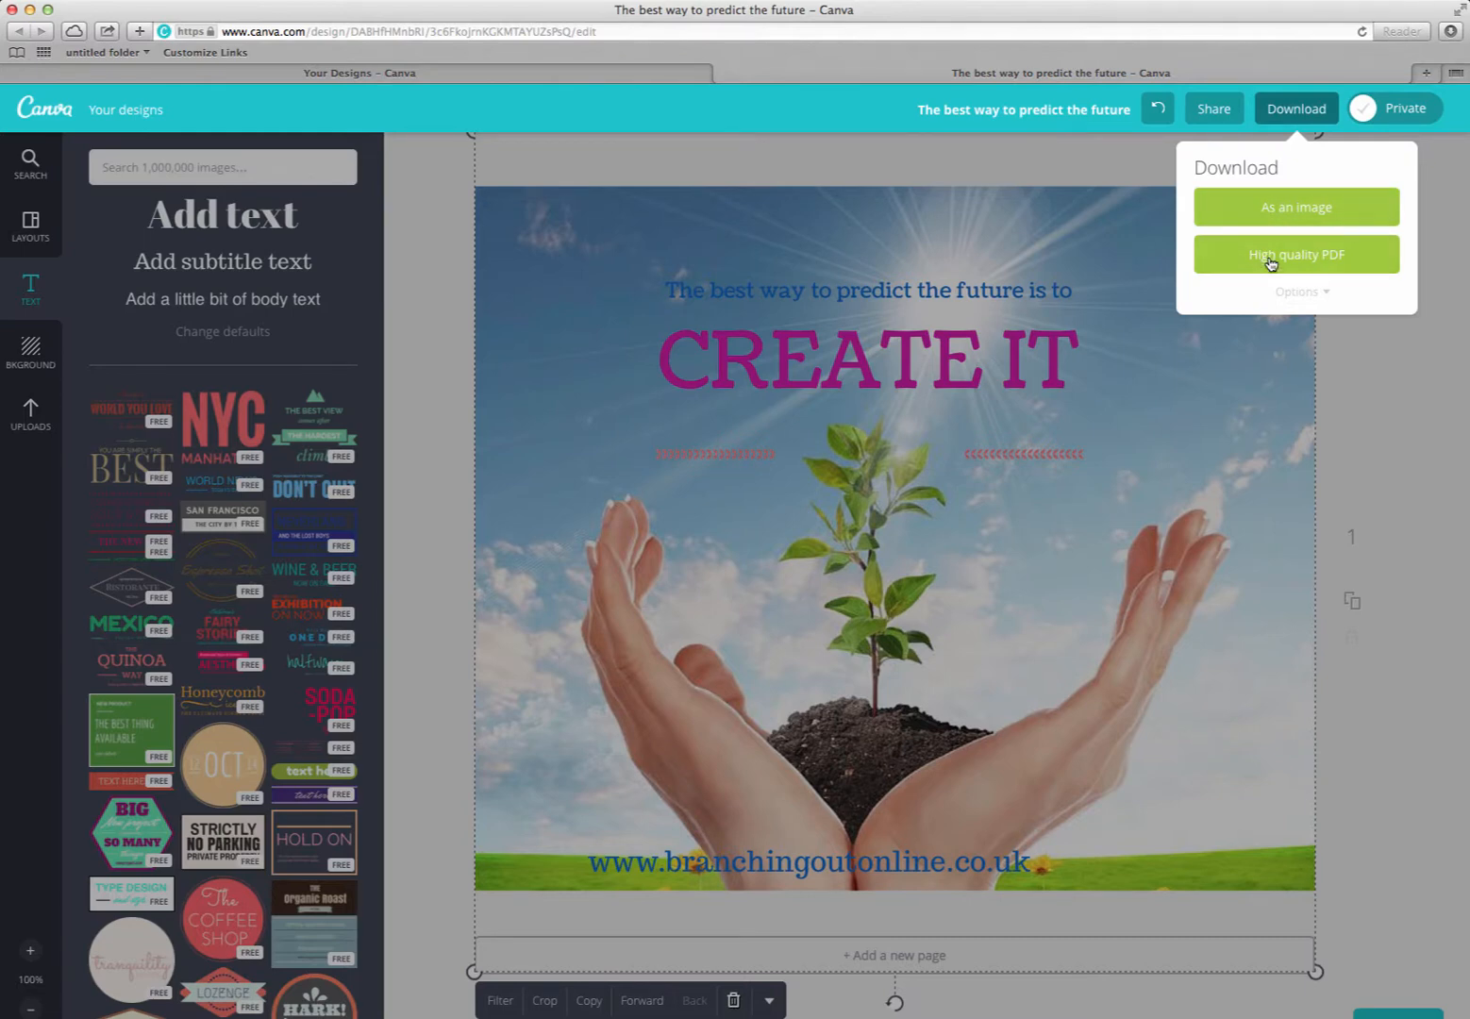
click(1277, 199)
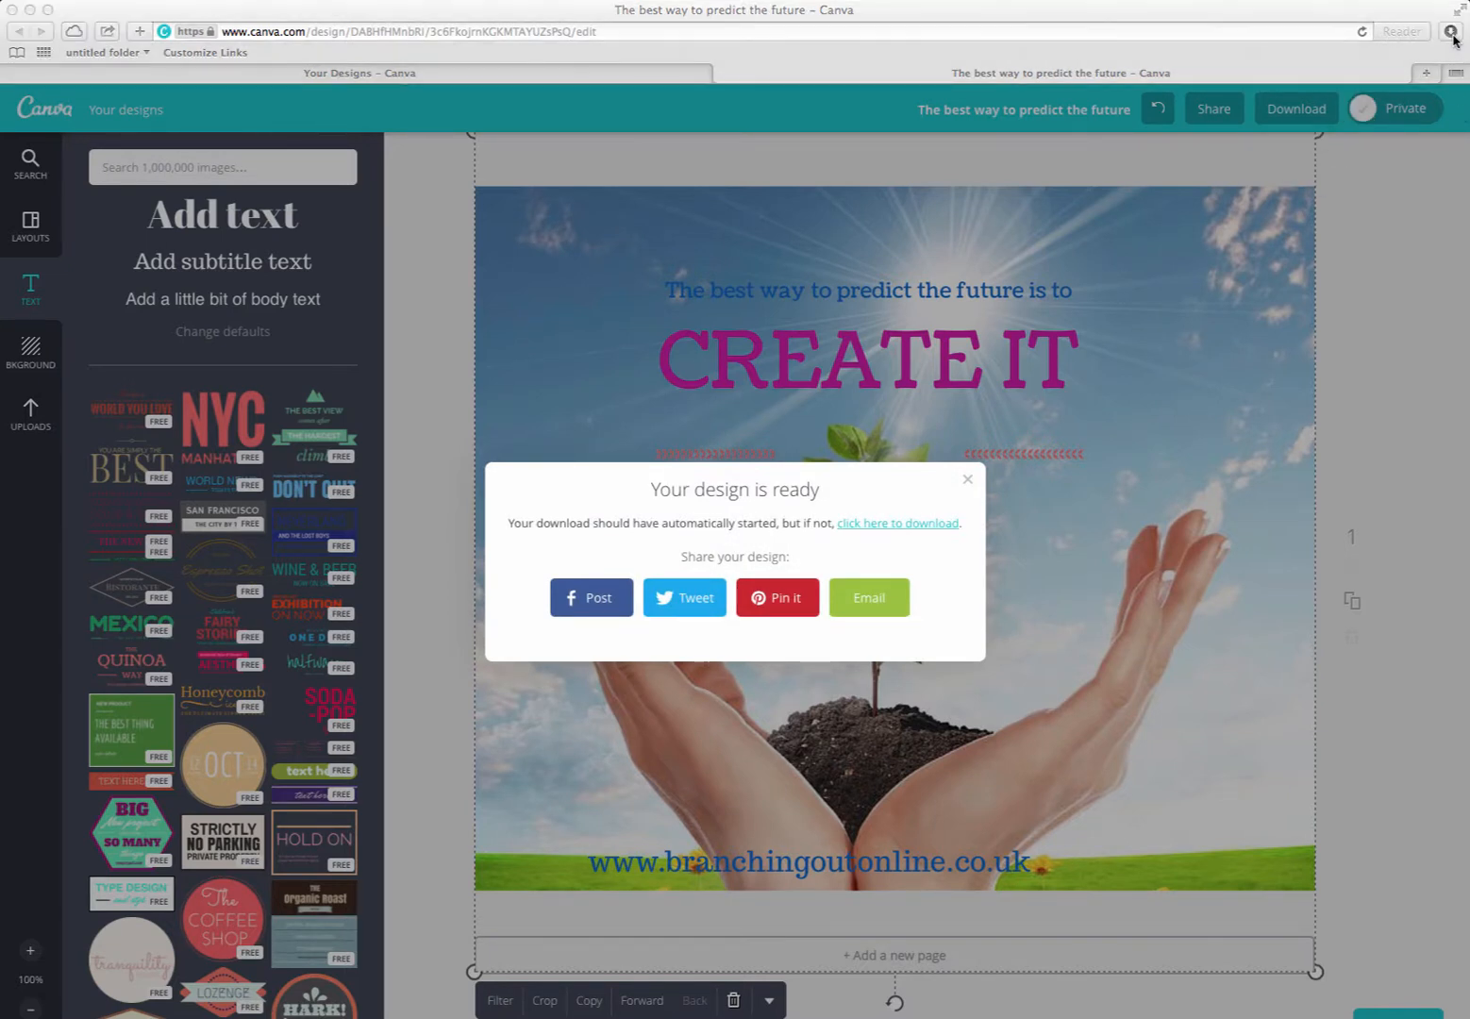
click(1451, 33)
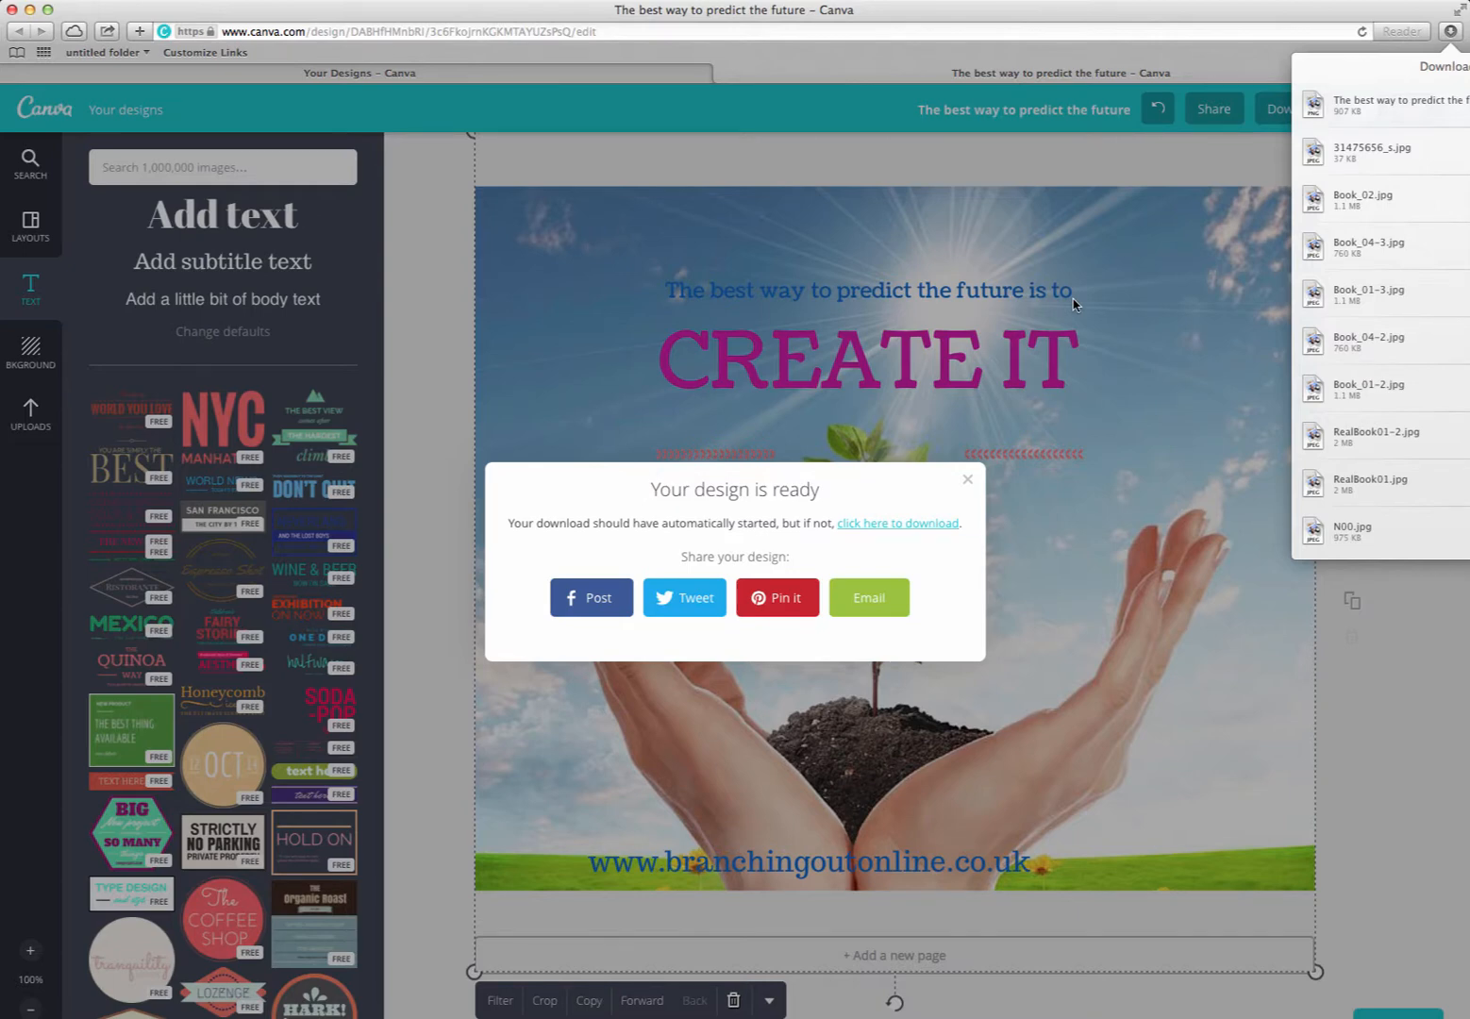
click(967, 480)
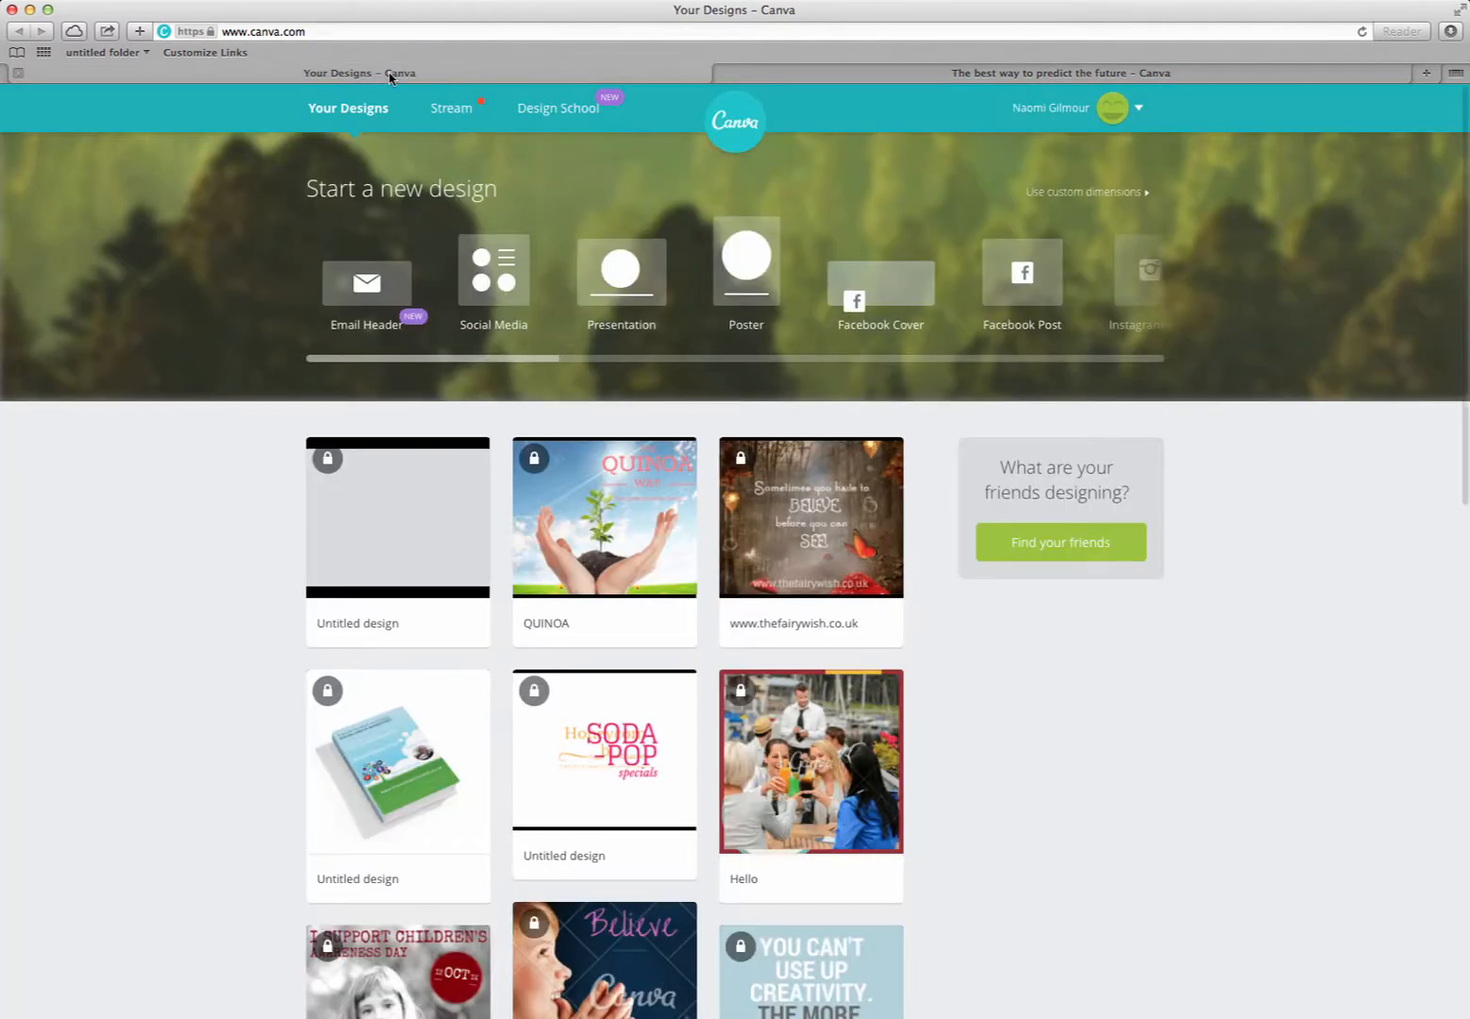
click(394, 75)
click(516, 30)
triple_click(516, 31)
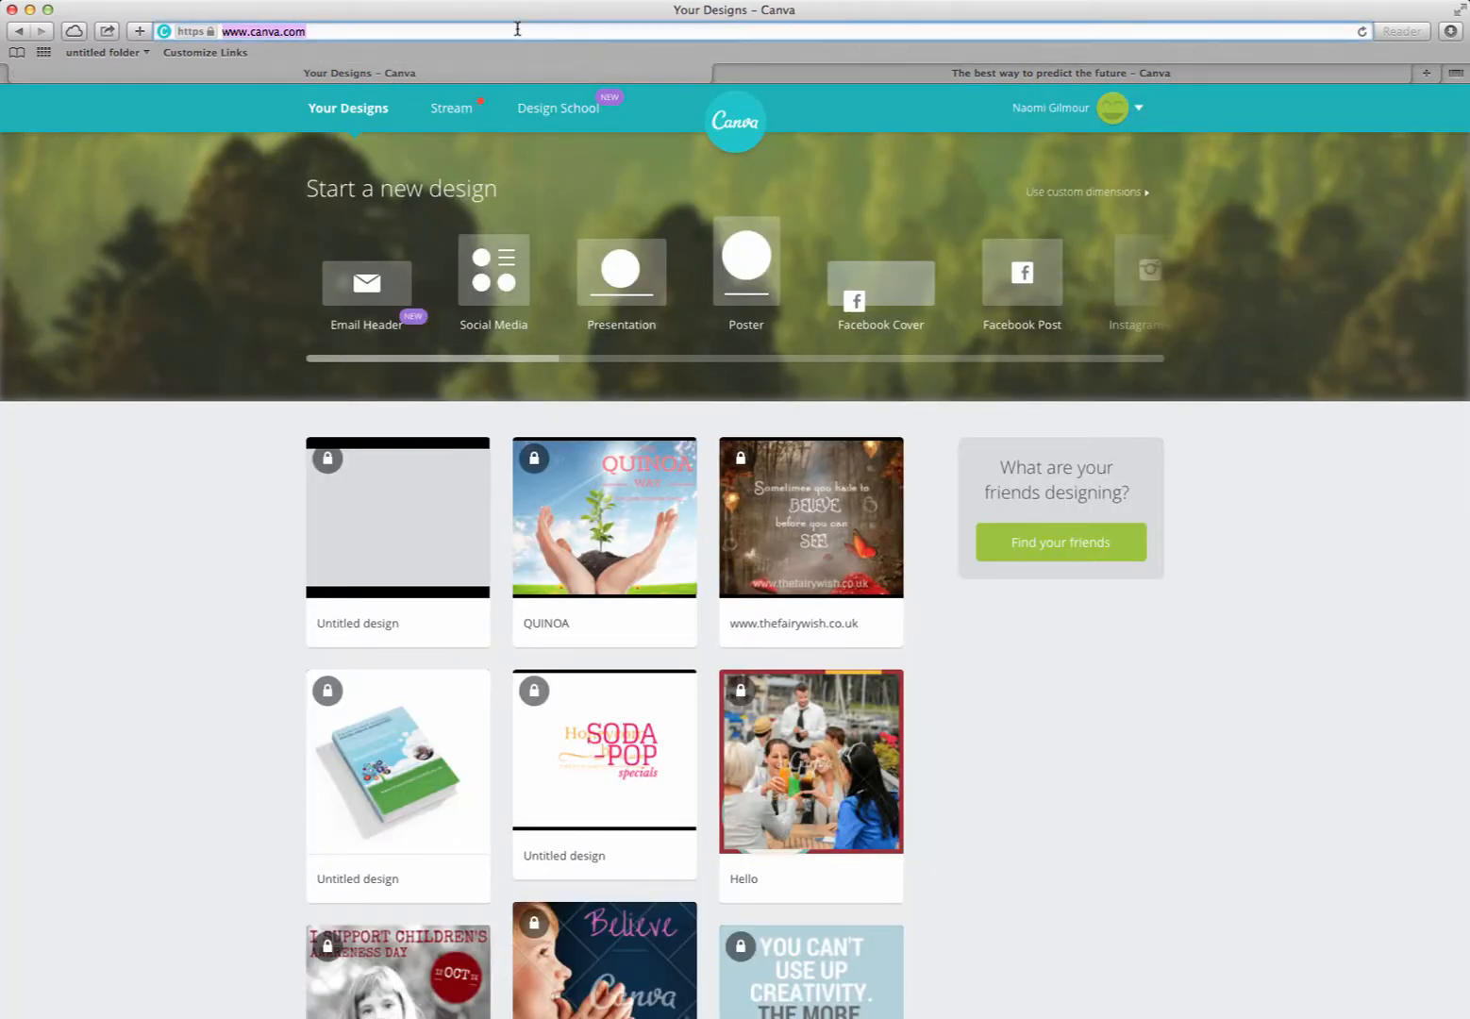
text(www.facebook)
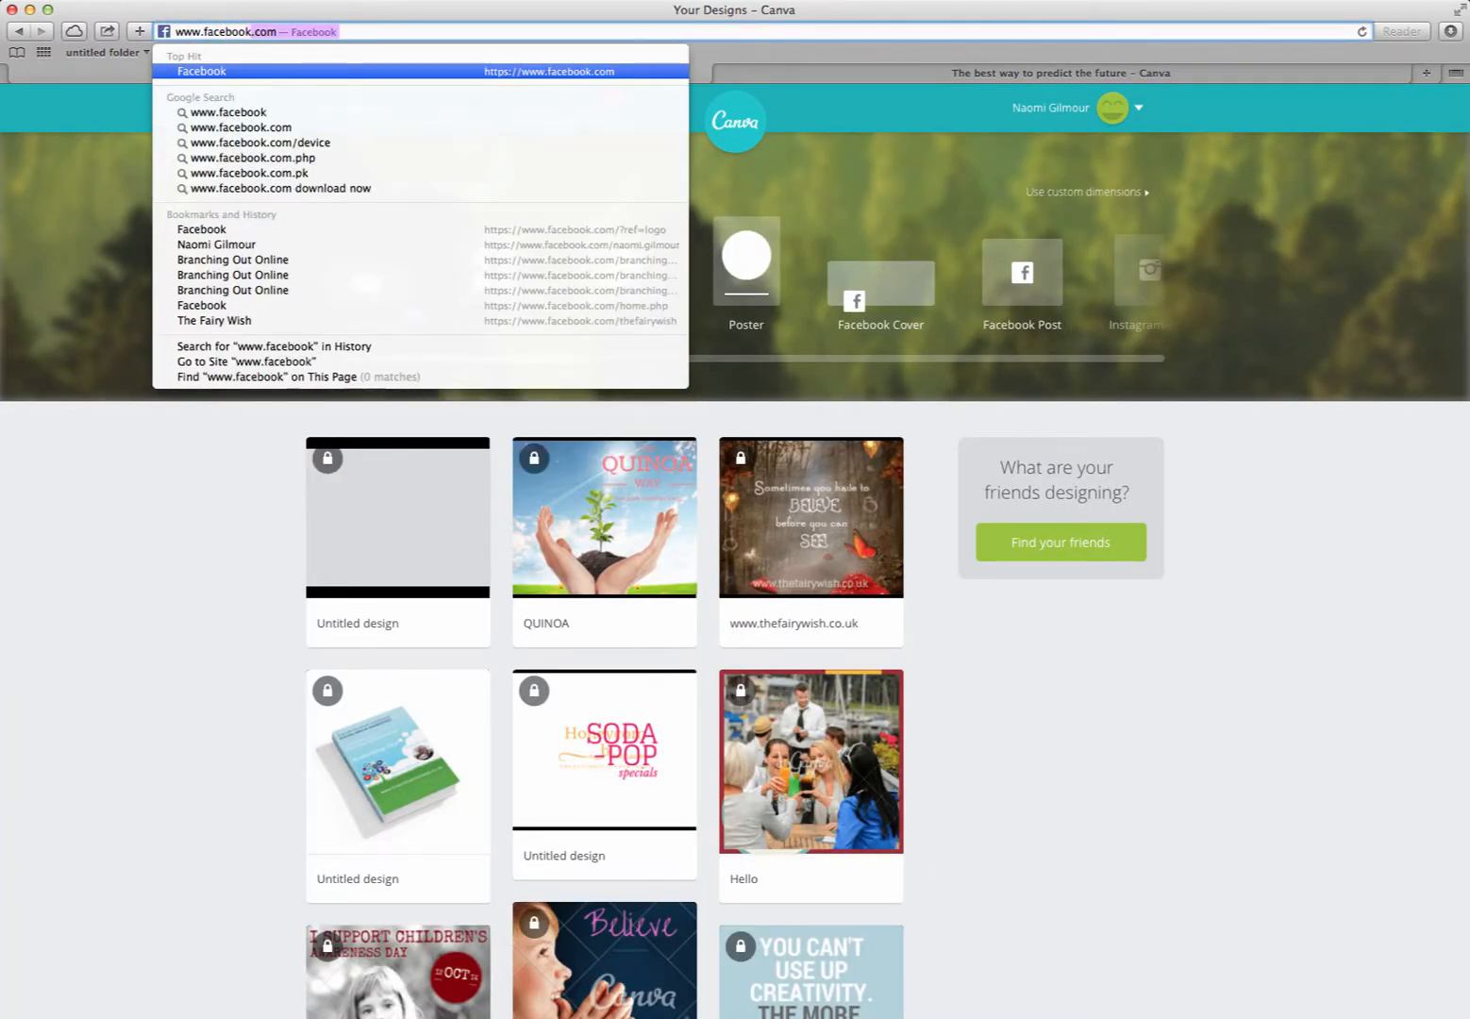
text(.com/branch)
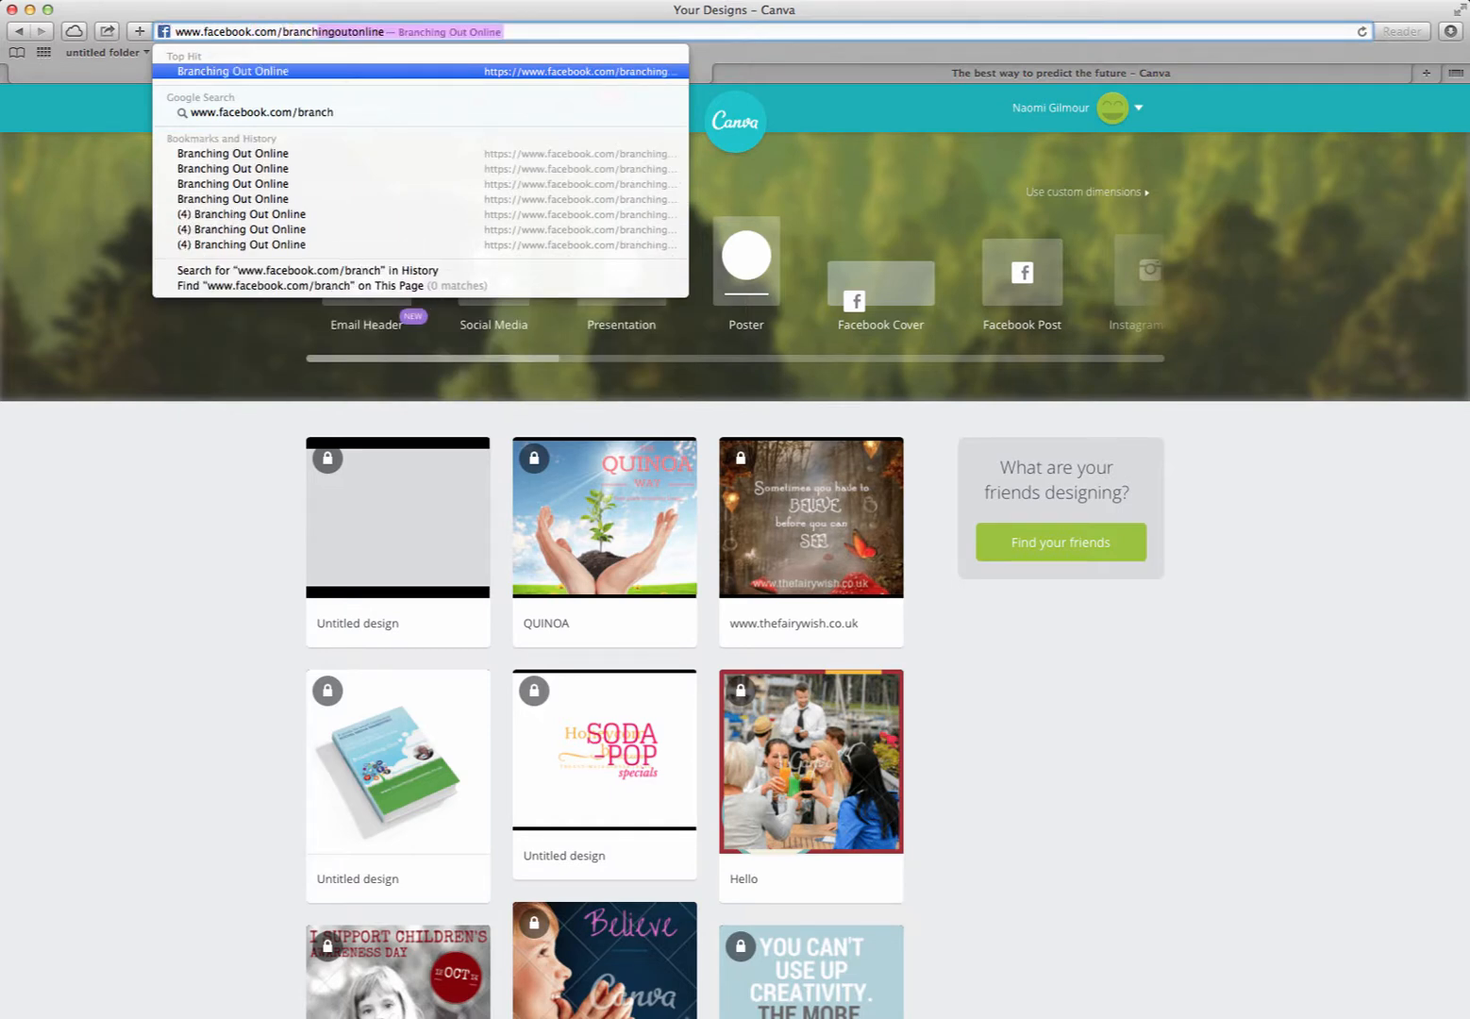
key(Return)
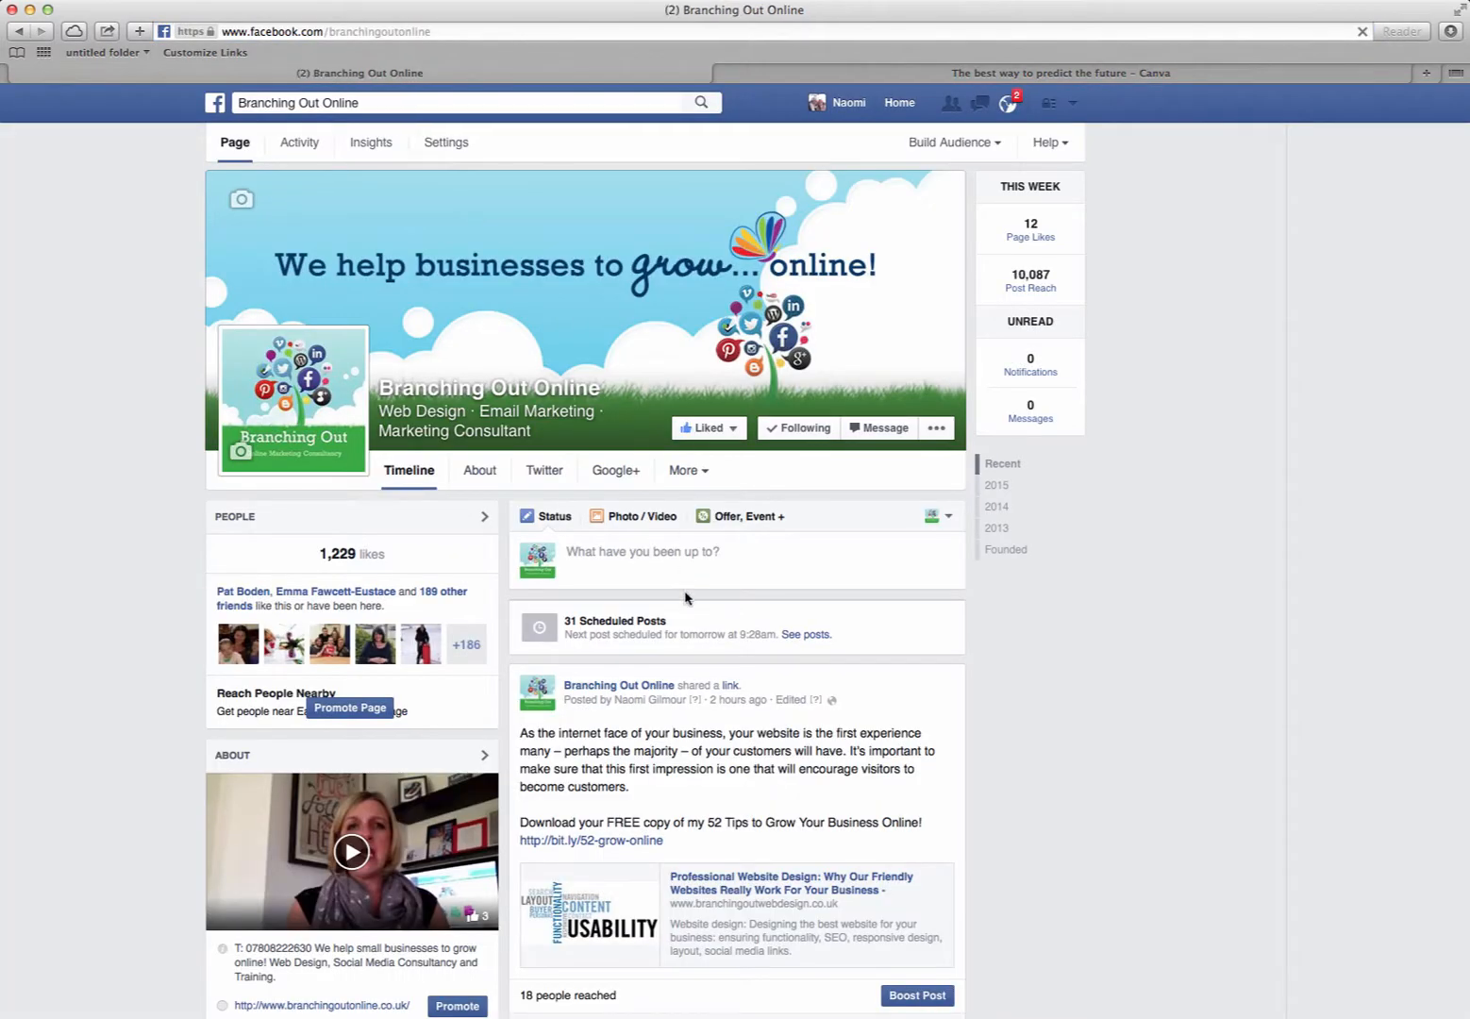
Step: Start a photo post on the Branching Out Online page and upload "The best way to predict the future.png" from the Downloads folder
click(609, 552)
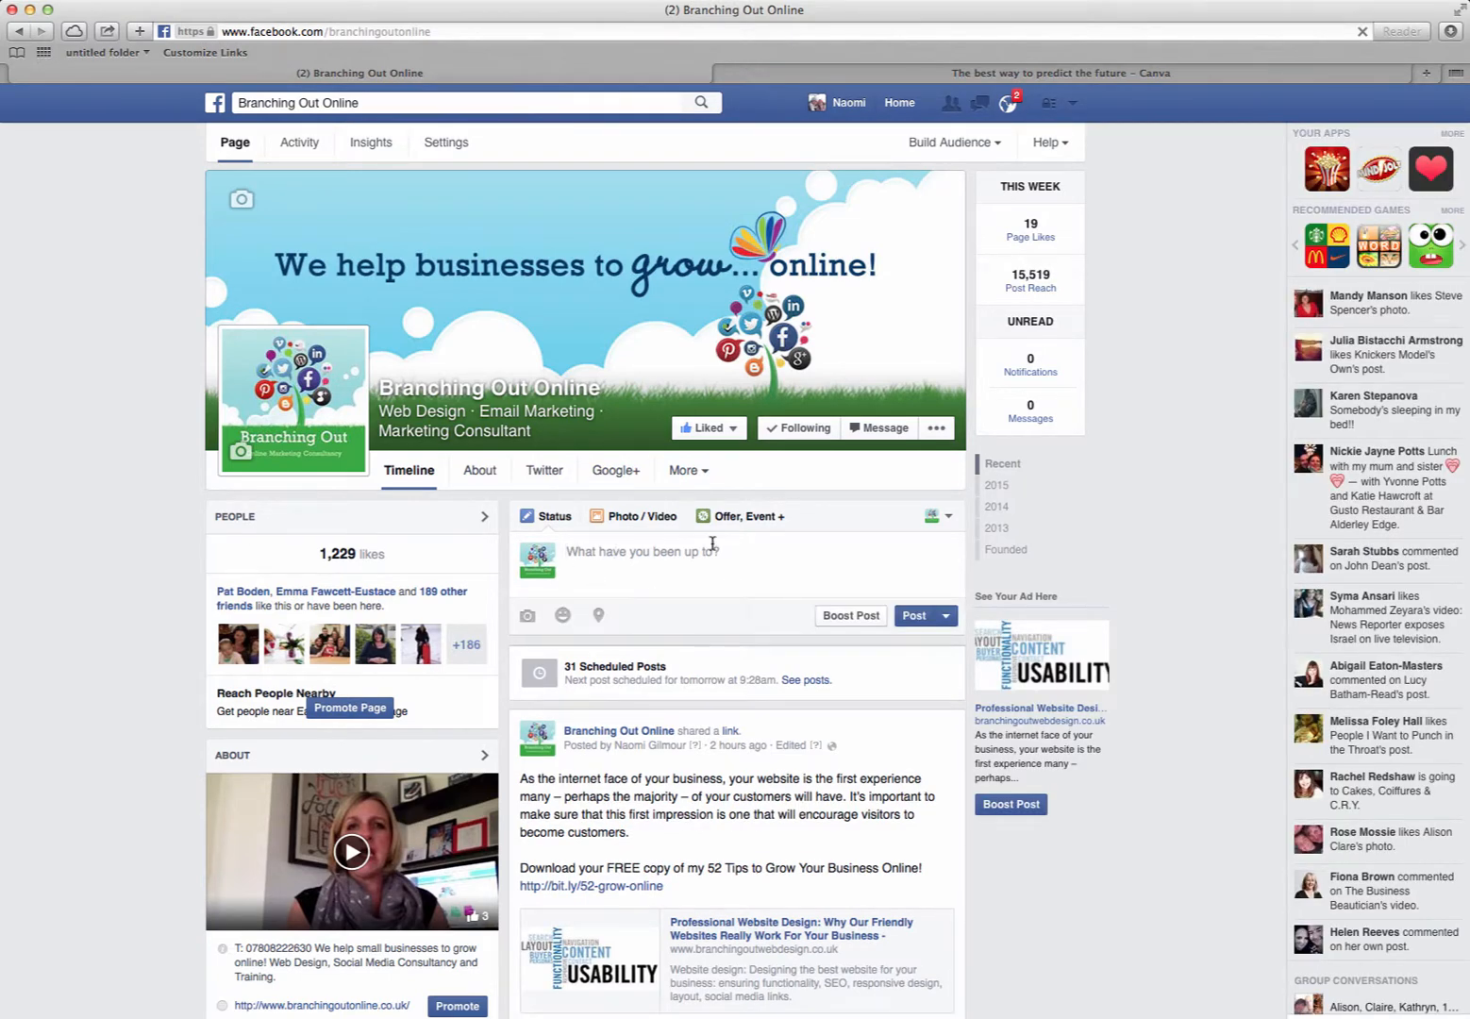
click(629, 521)
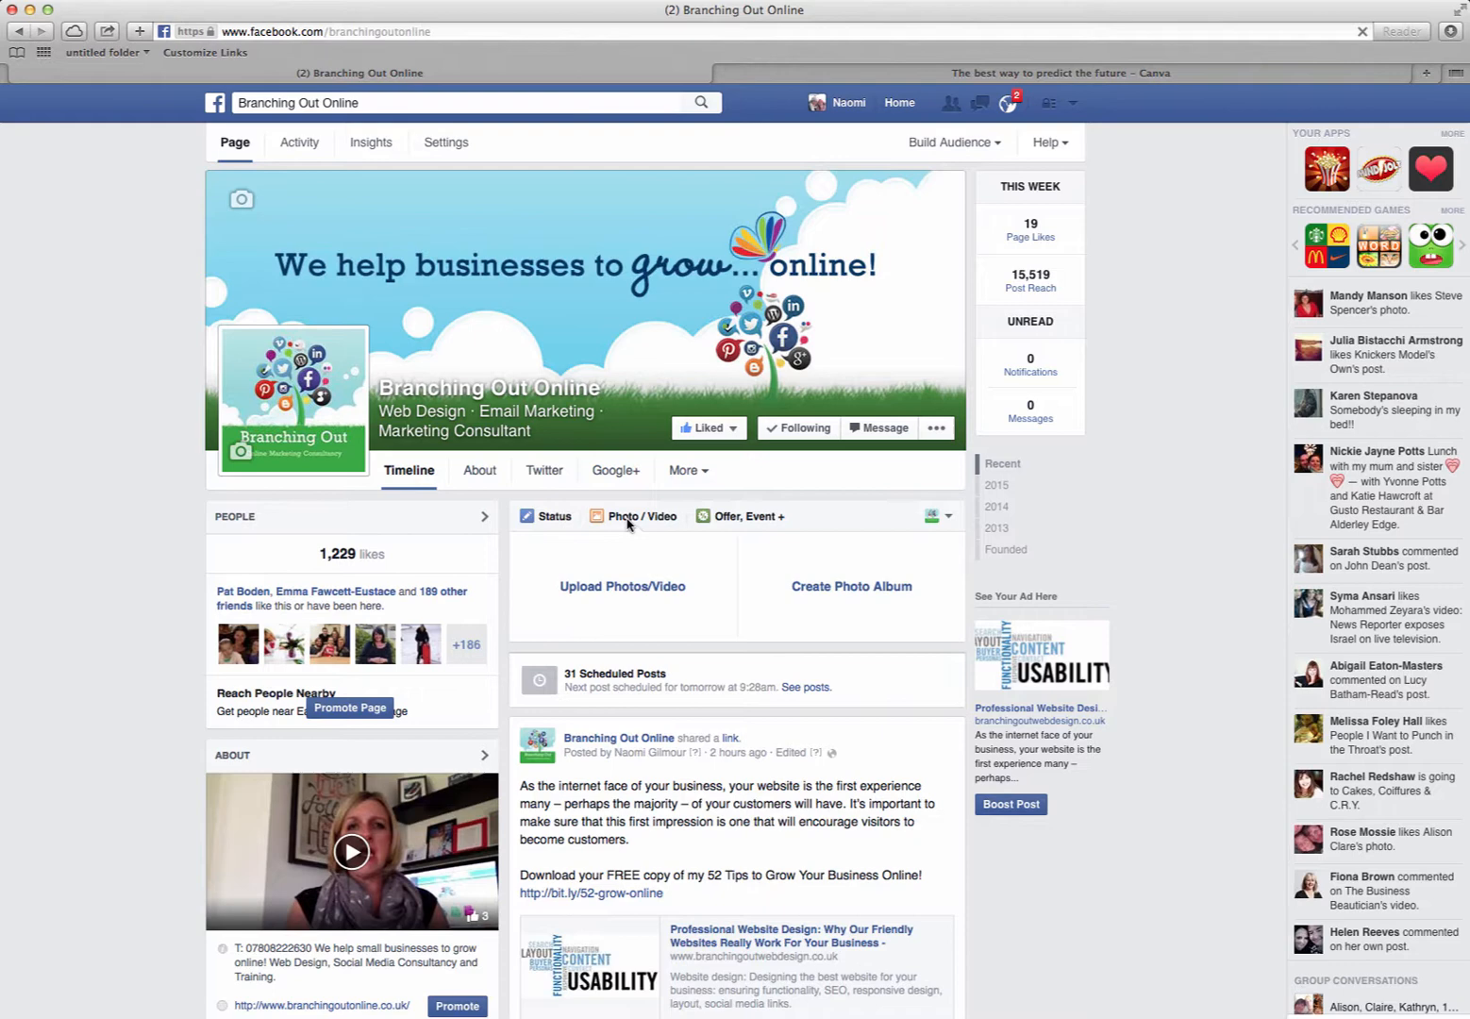
click(625, 587)
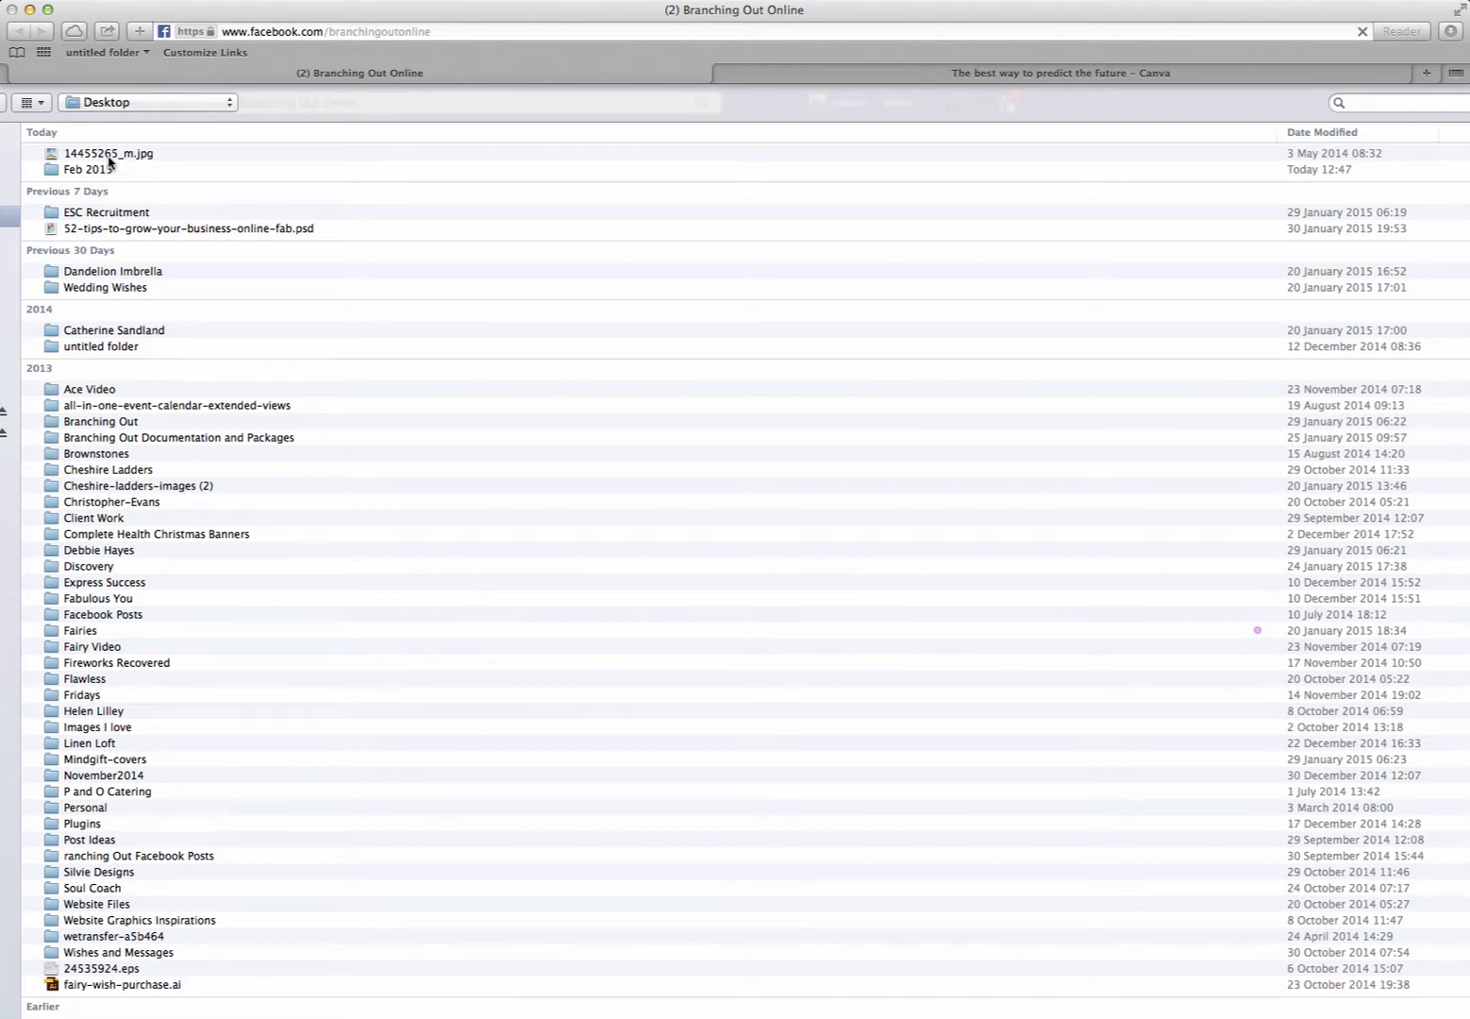
click(10, 280)
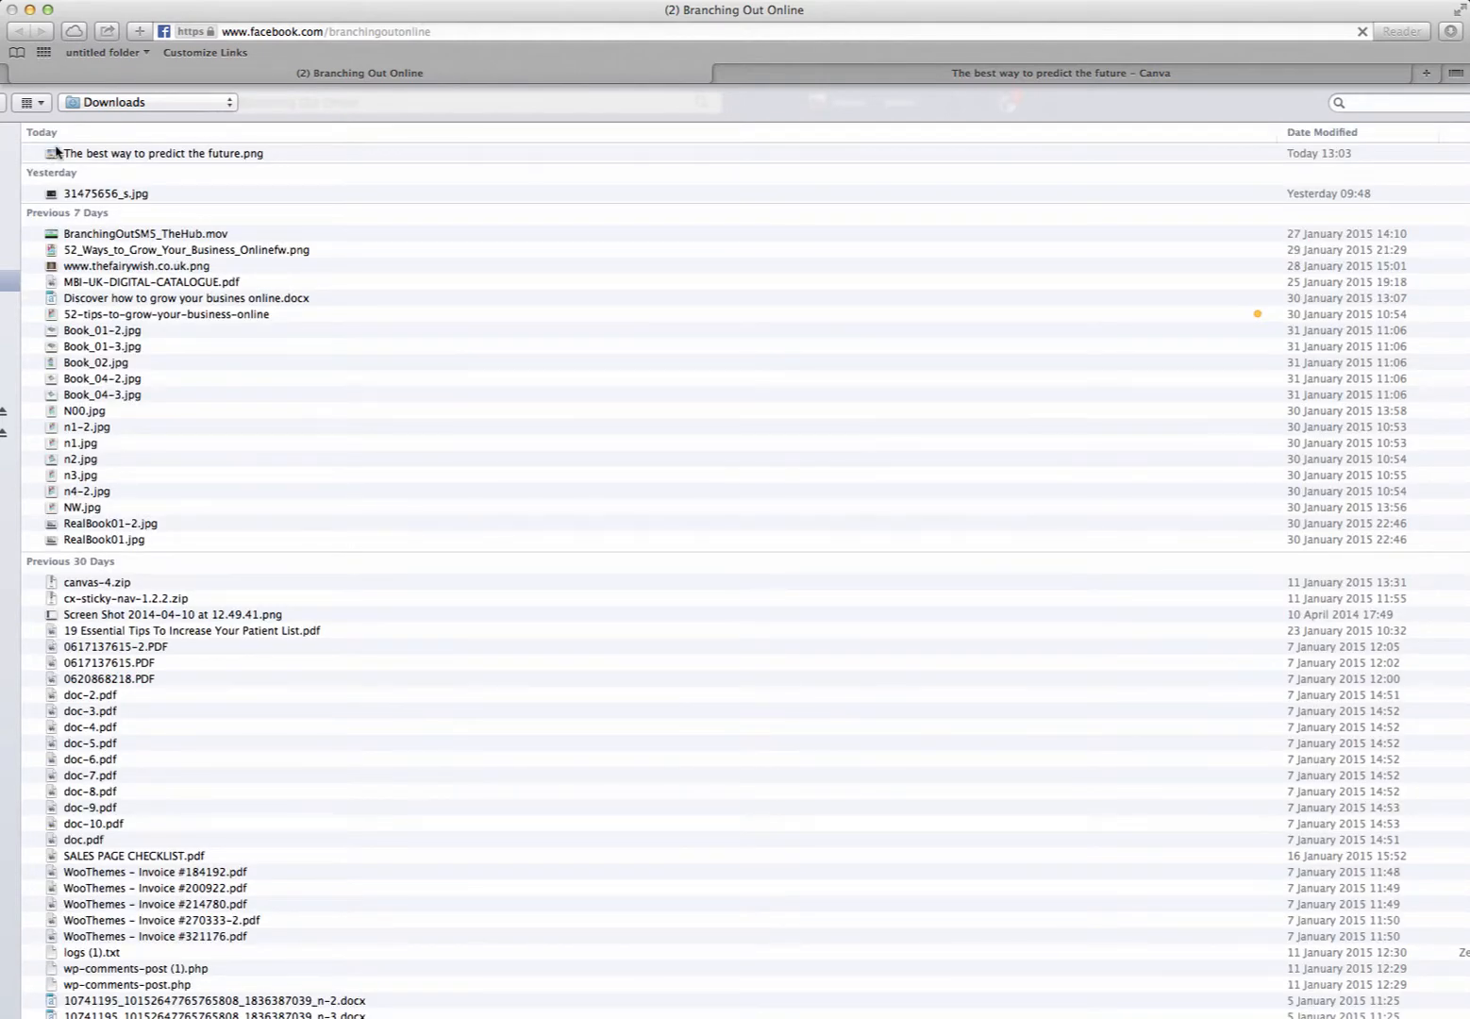
click(232, 162)
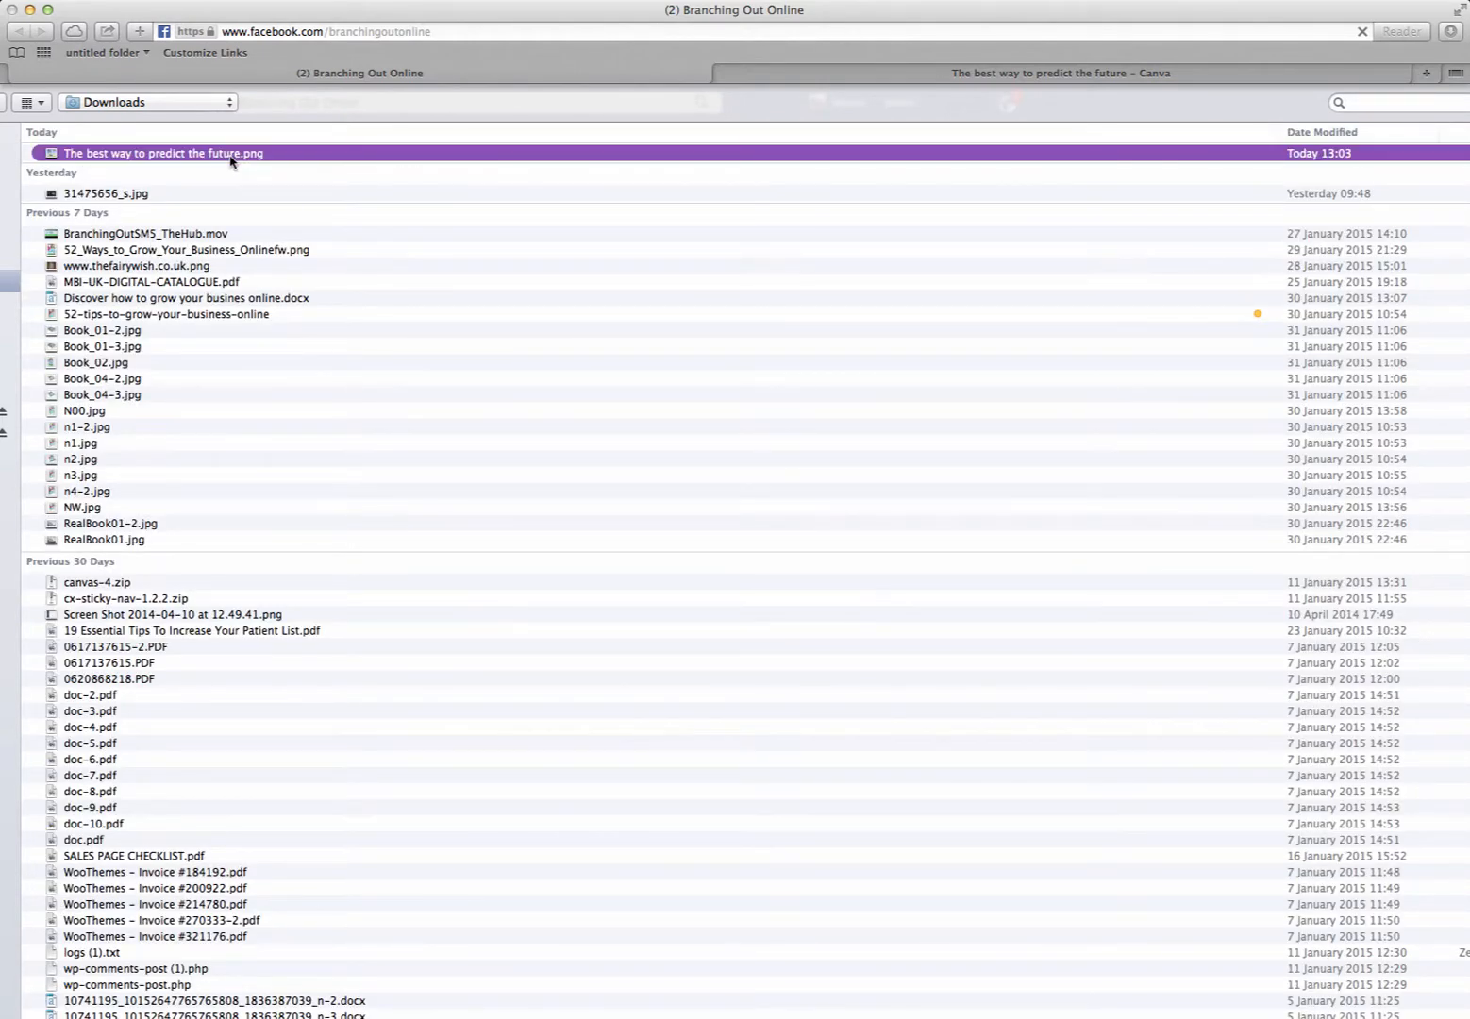
key(Return)
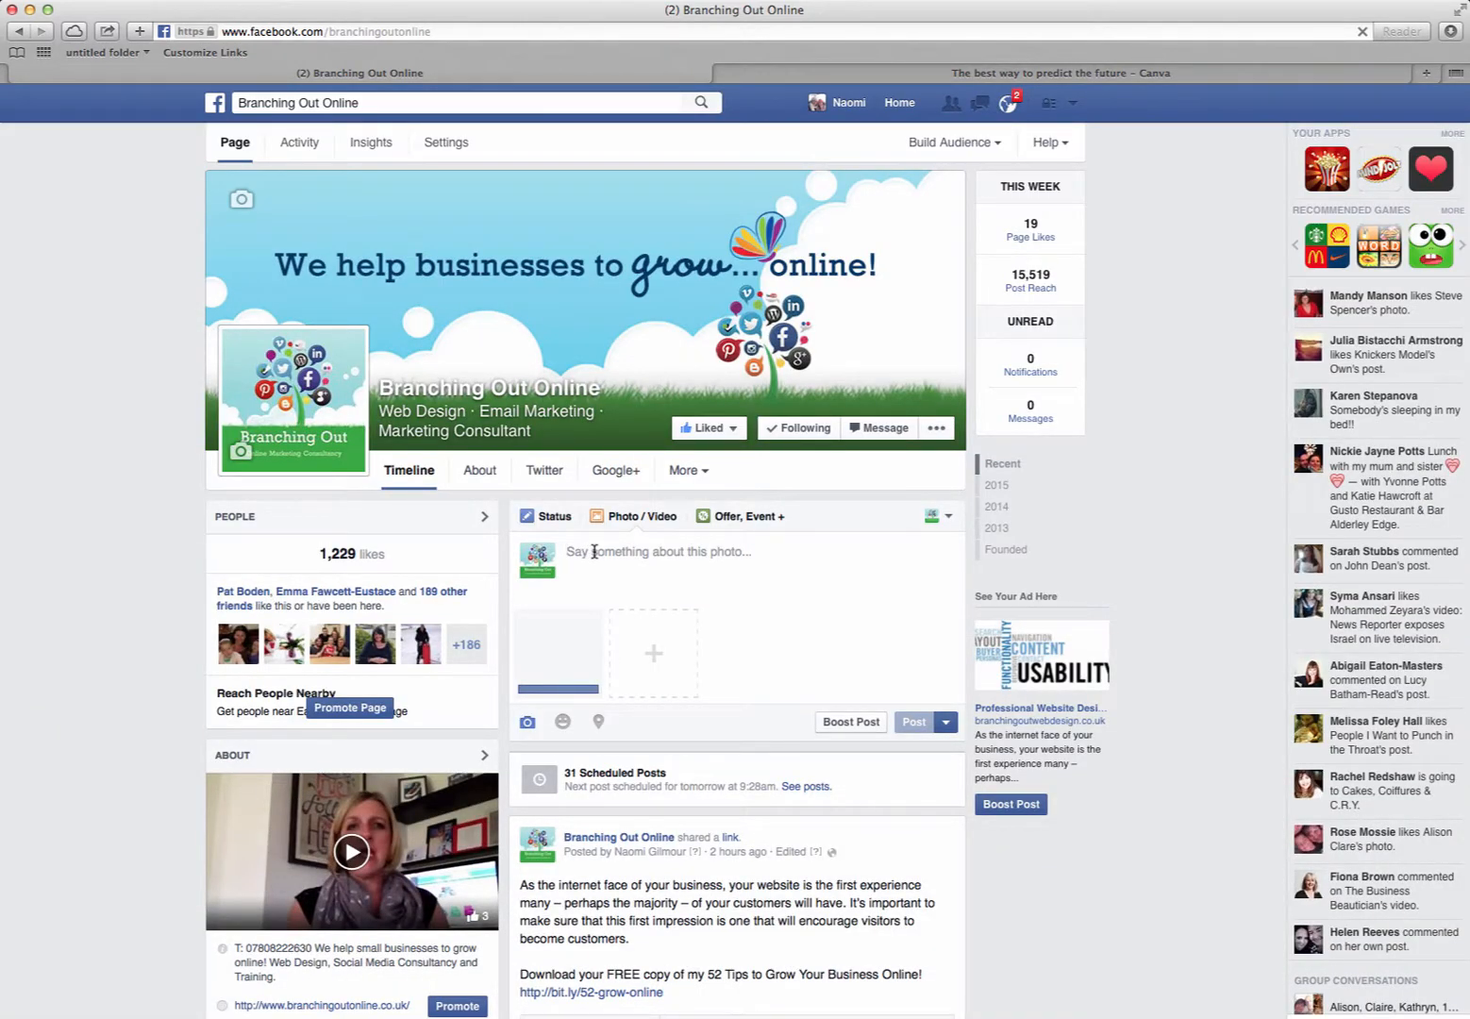
click(626, 550)
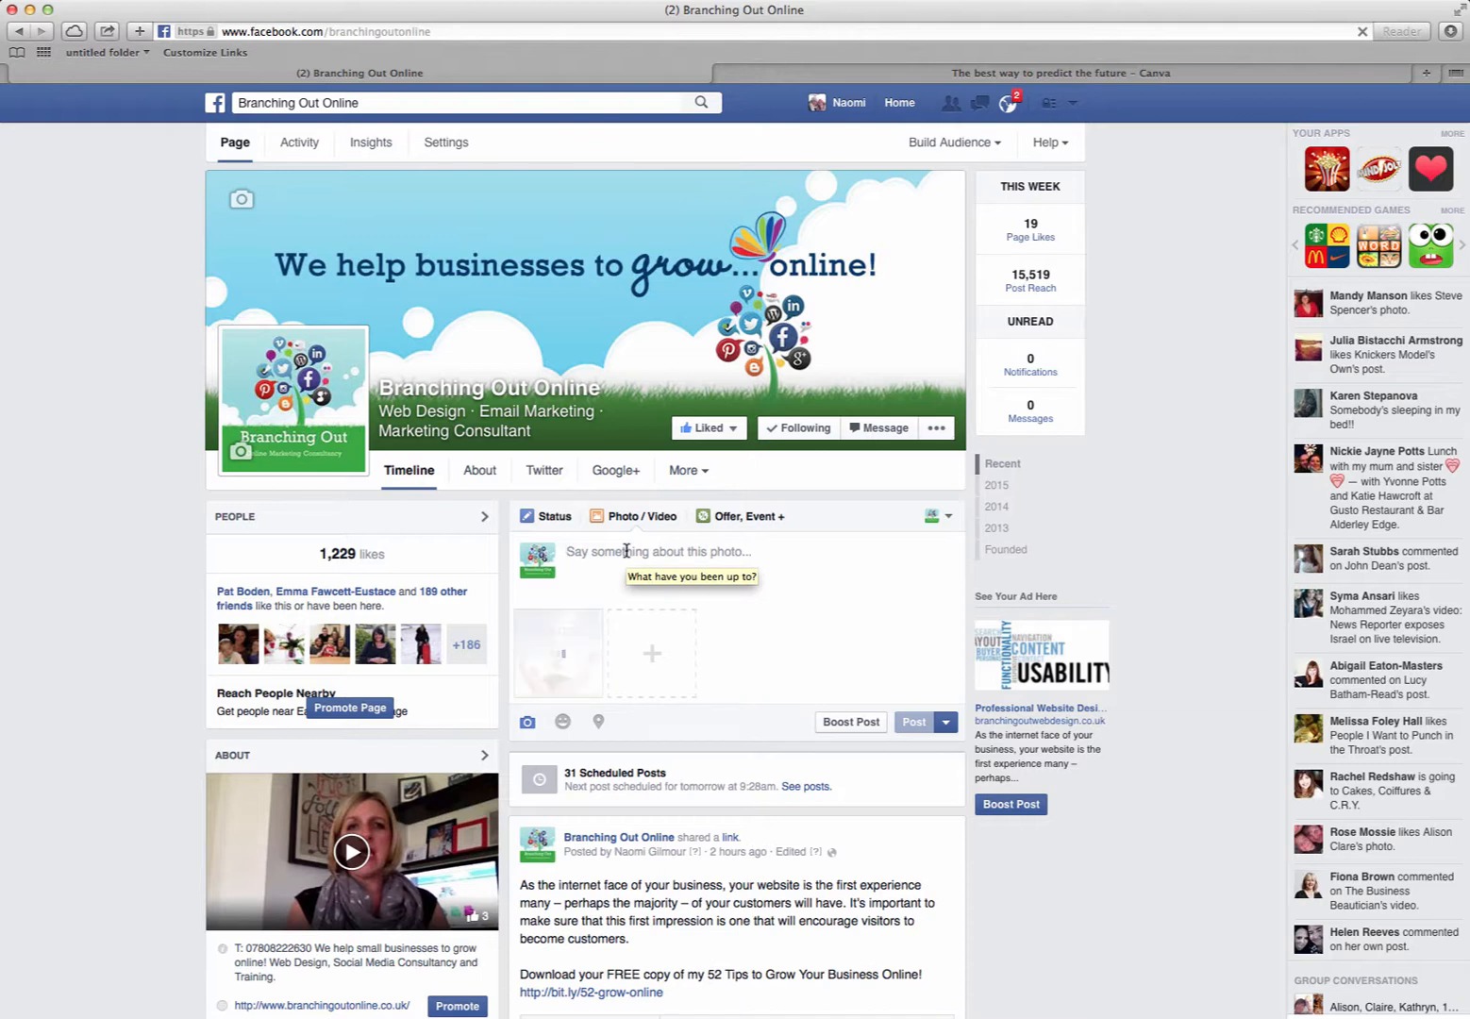
text(The bes)
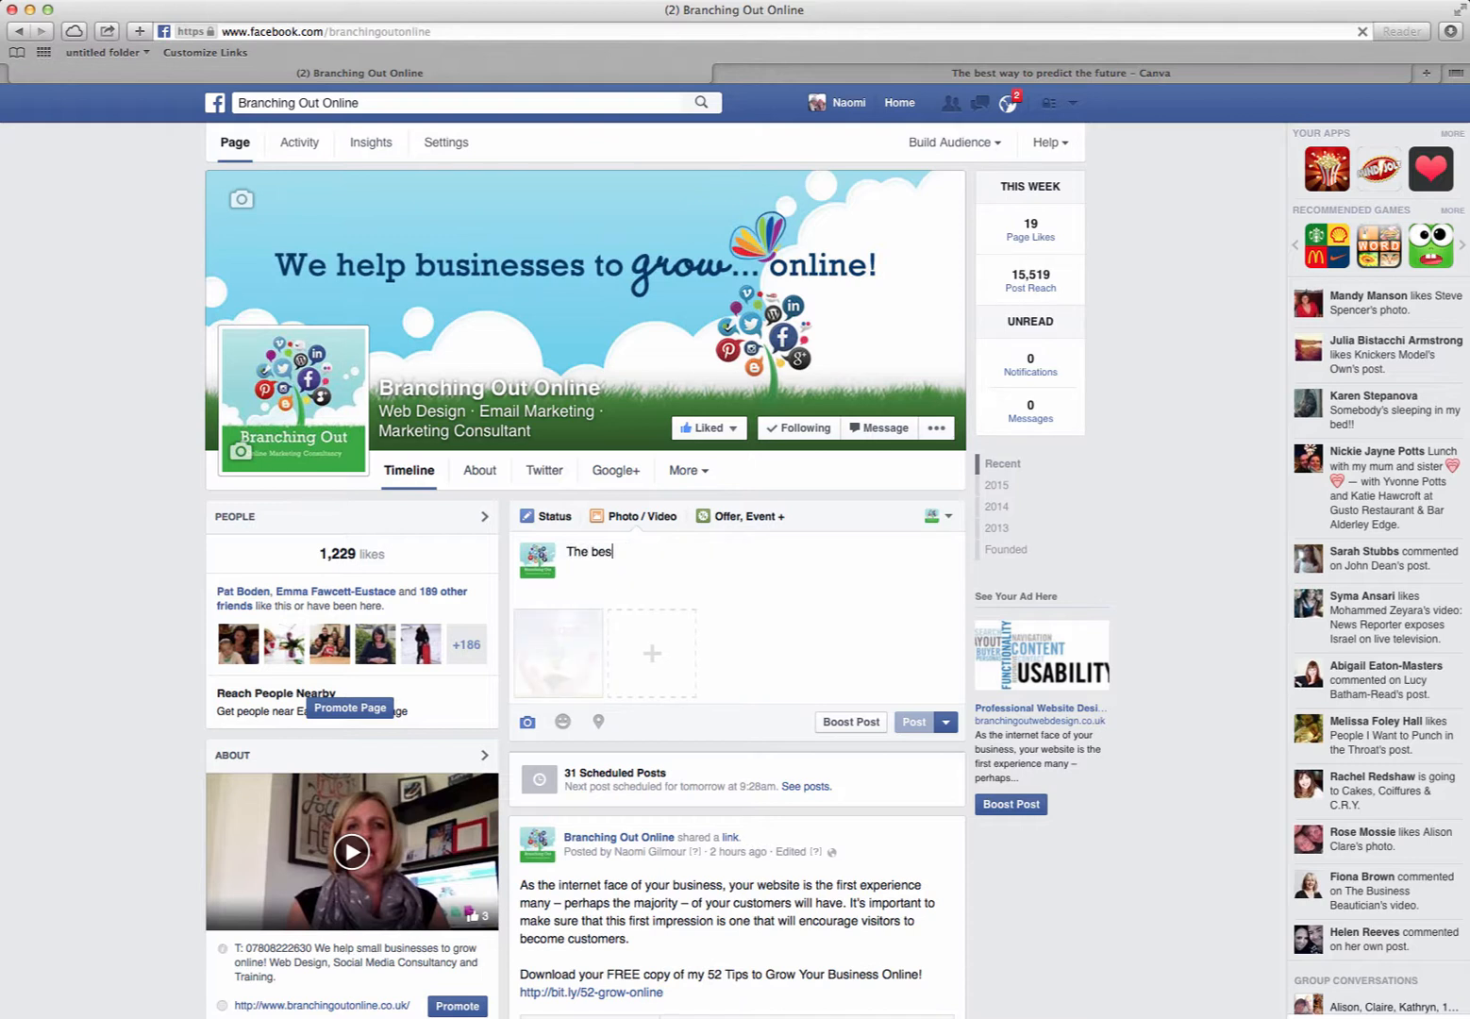
text(t)
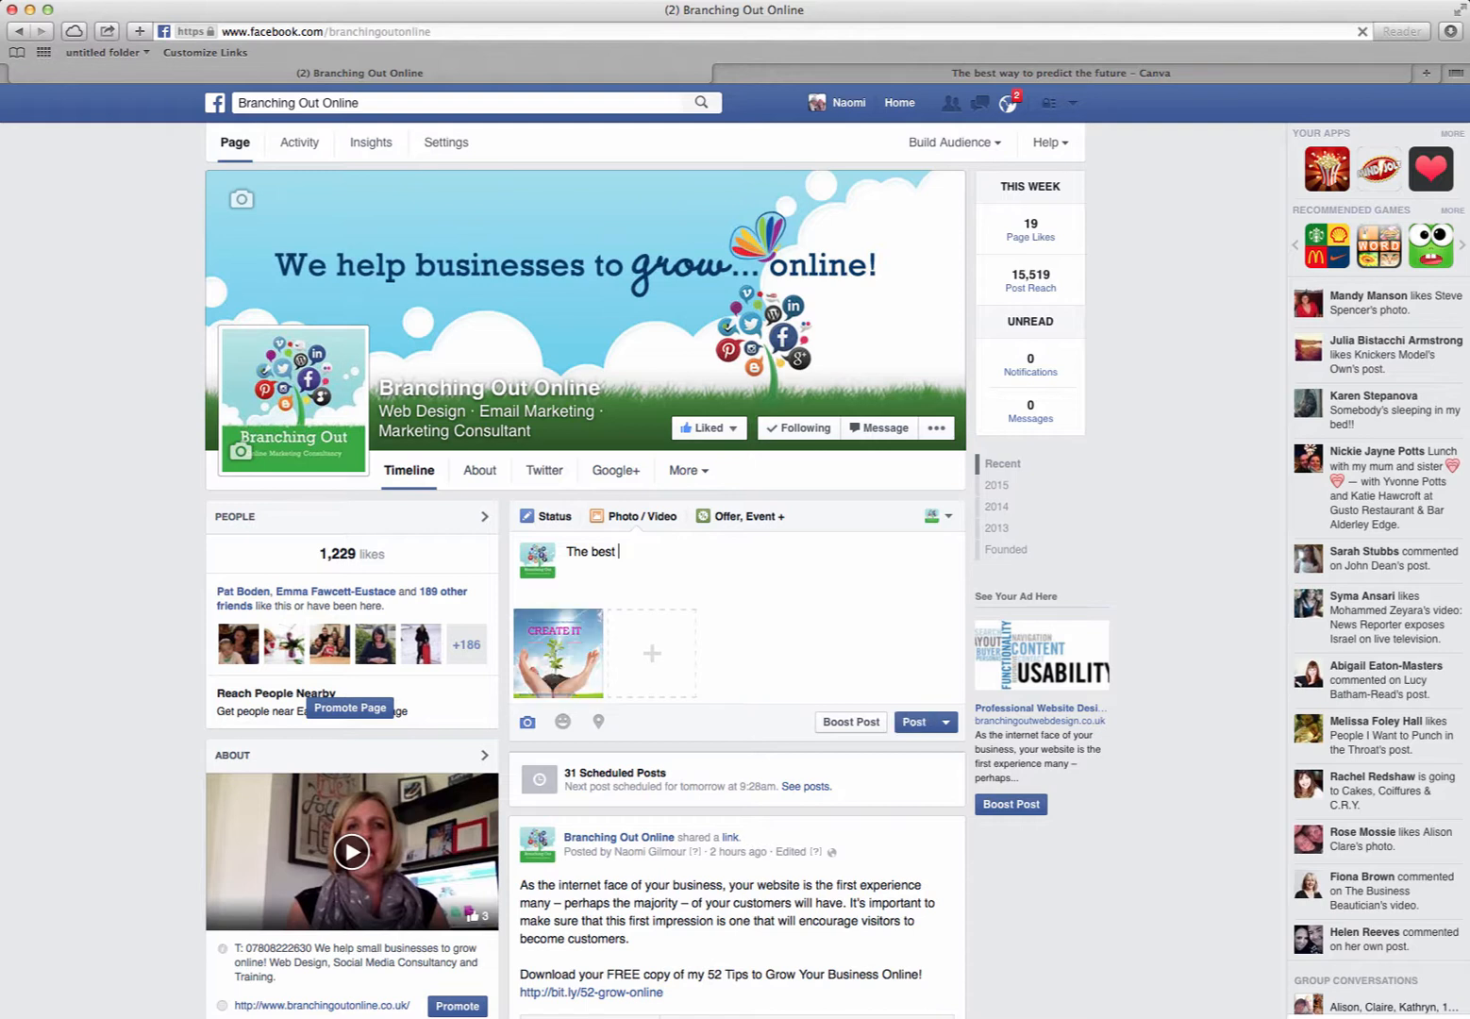
text( way to predict the future is to 'create)
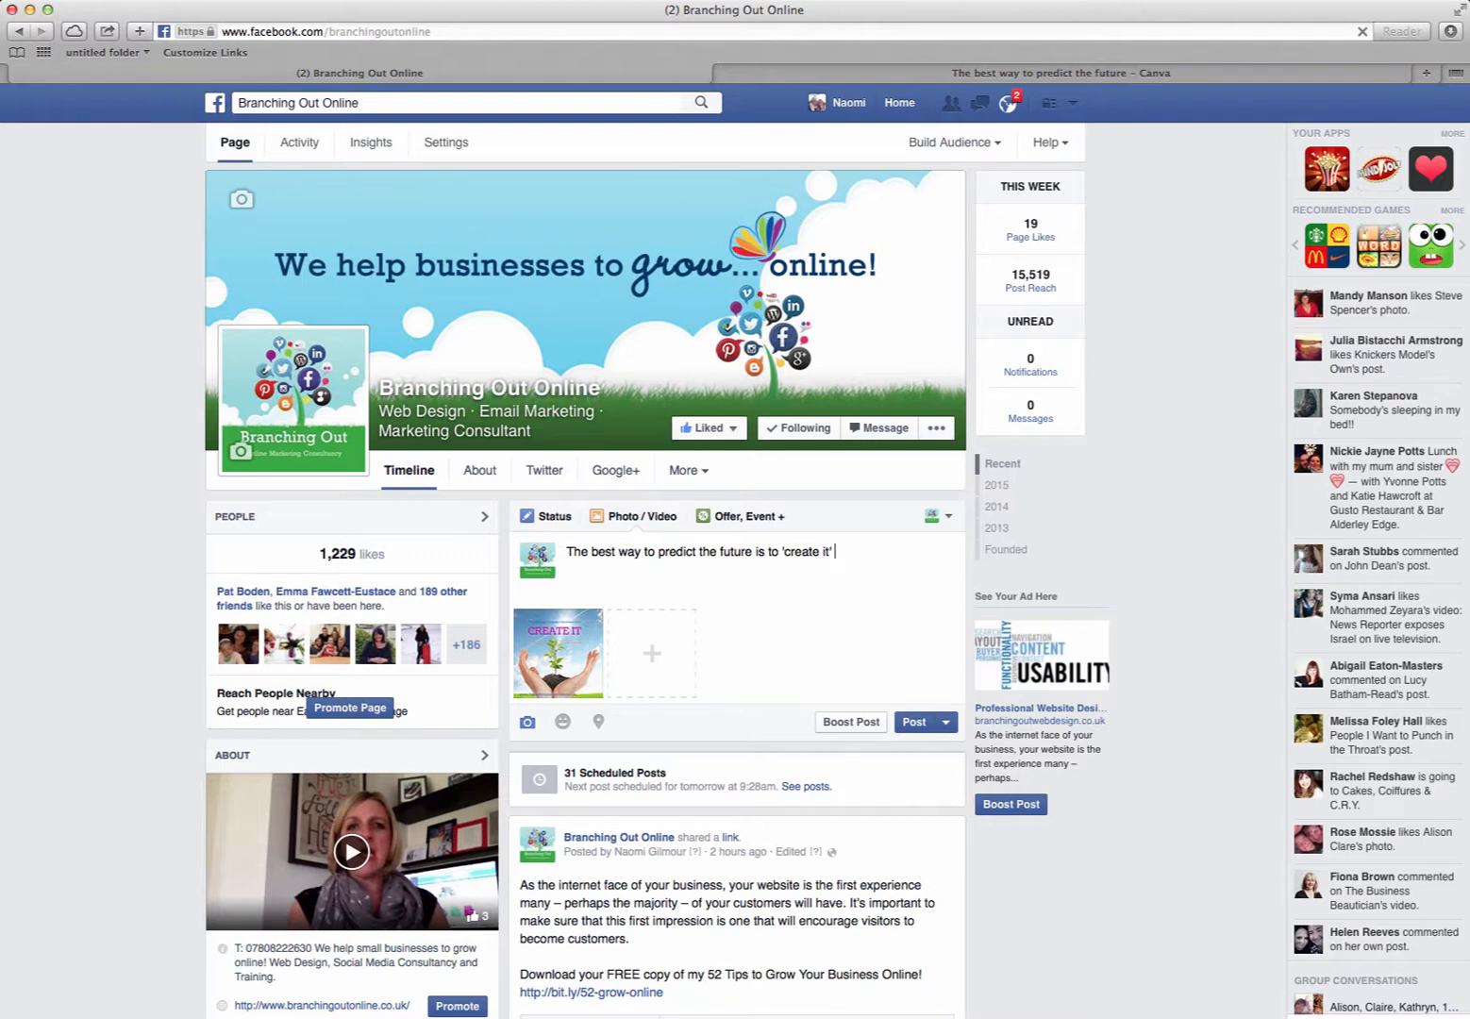
text(it' #canva www.canva.com)
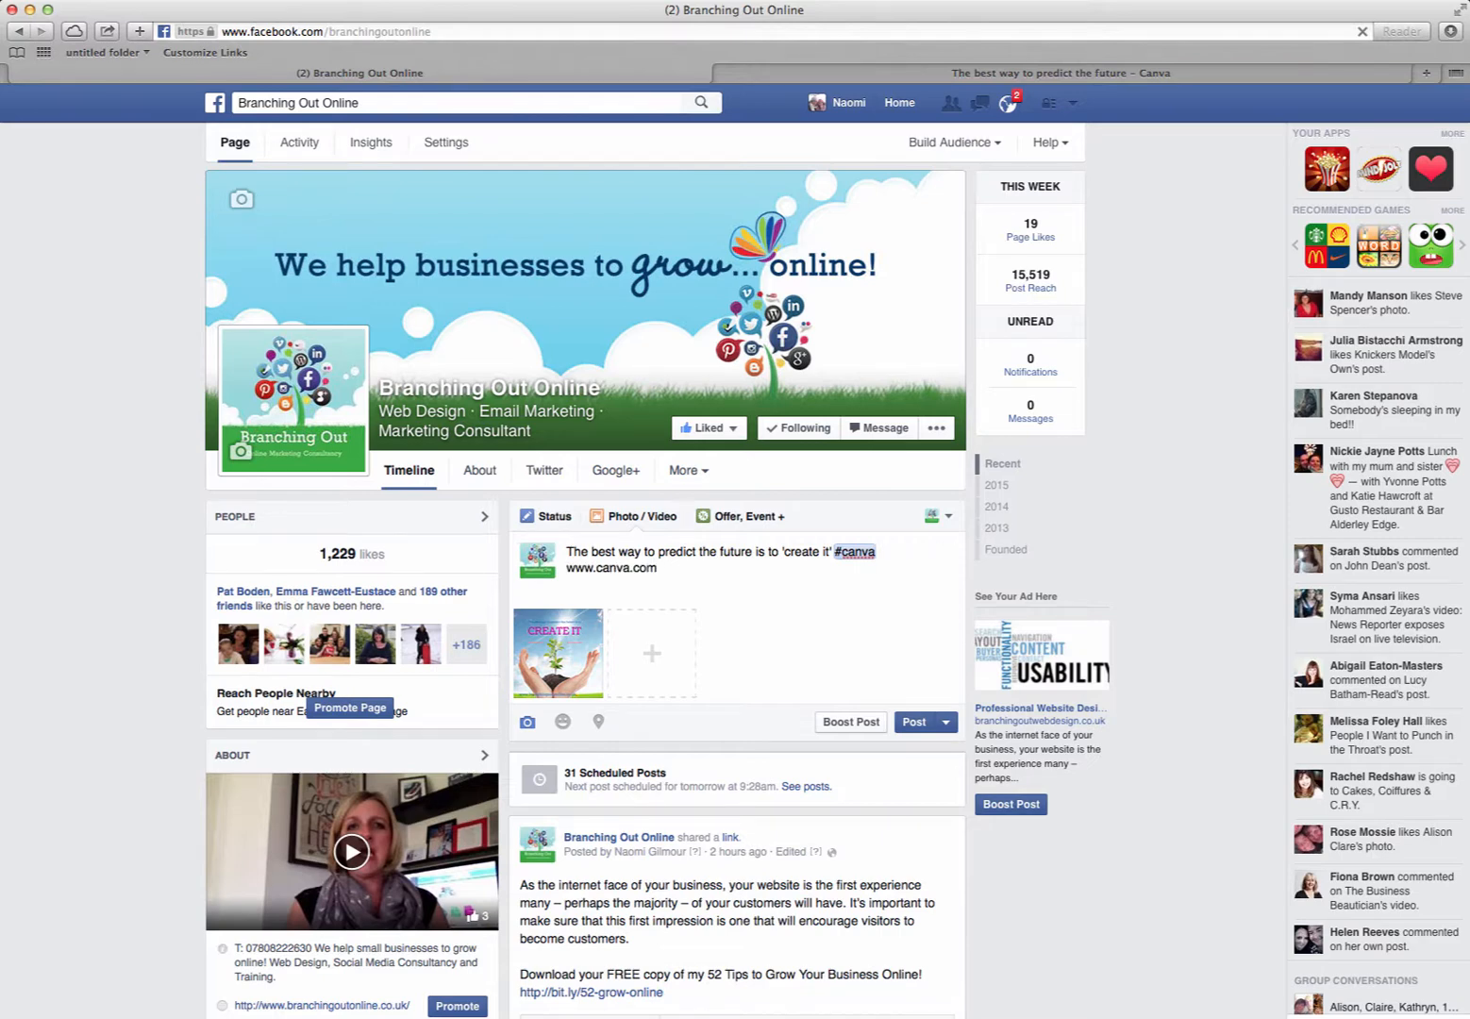
click(911, 726)
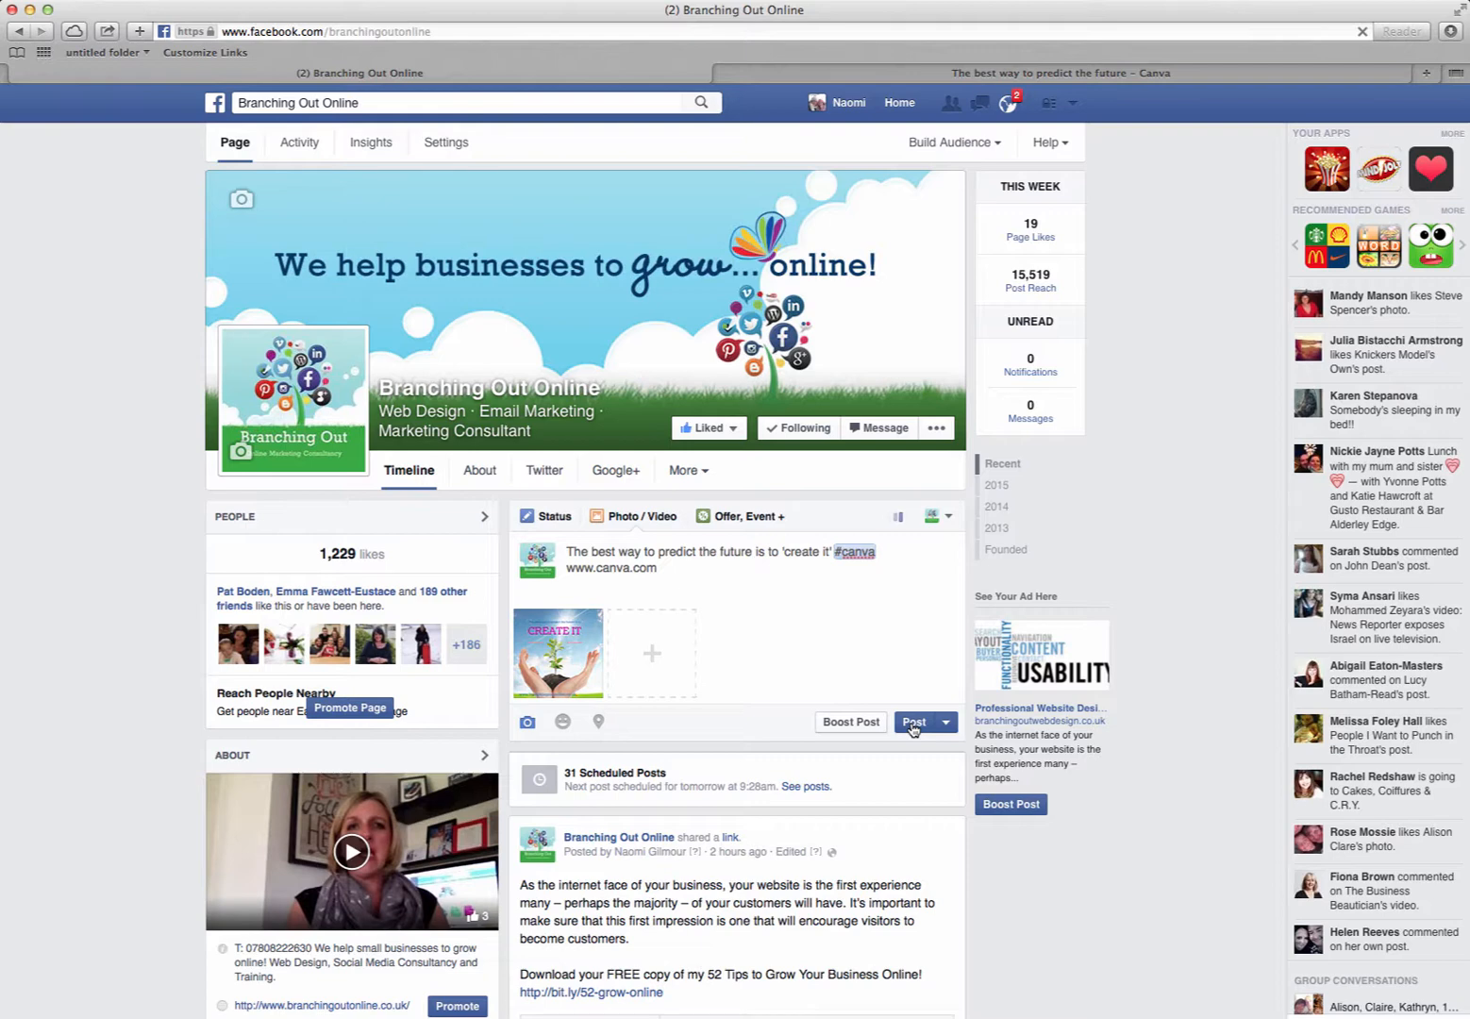
scroll(912, 729, down, 5)
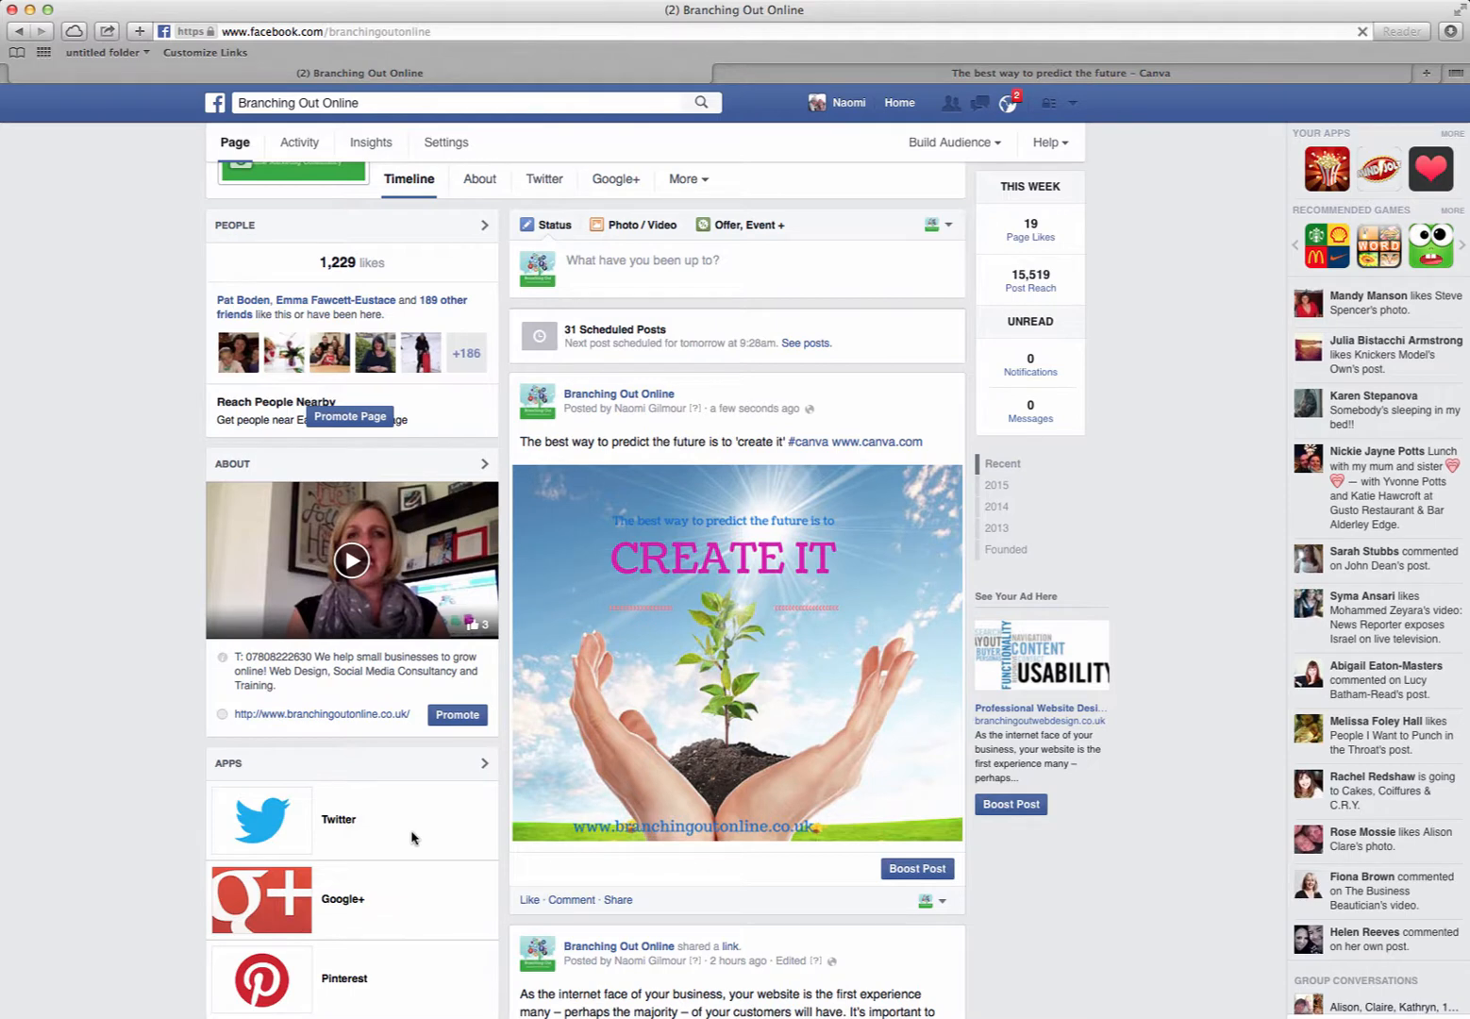
click(1457, 7)
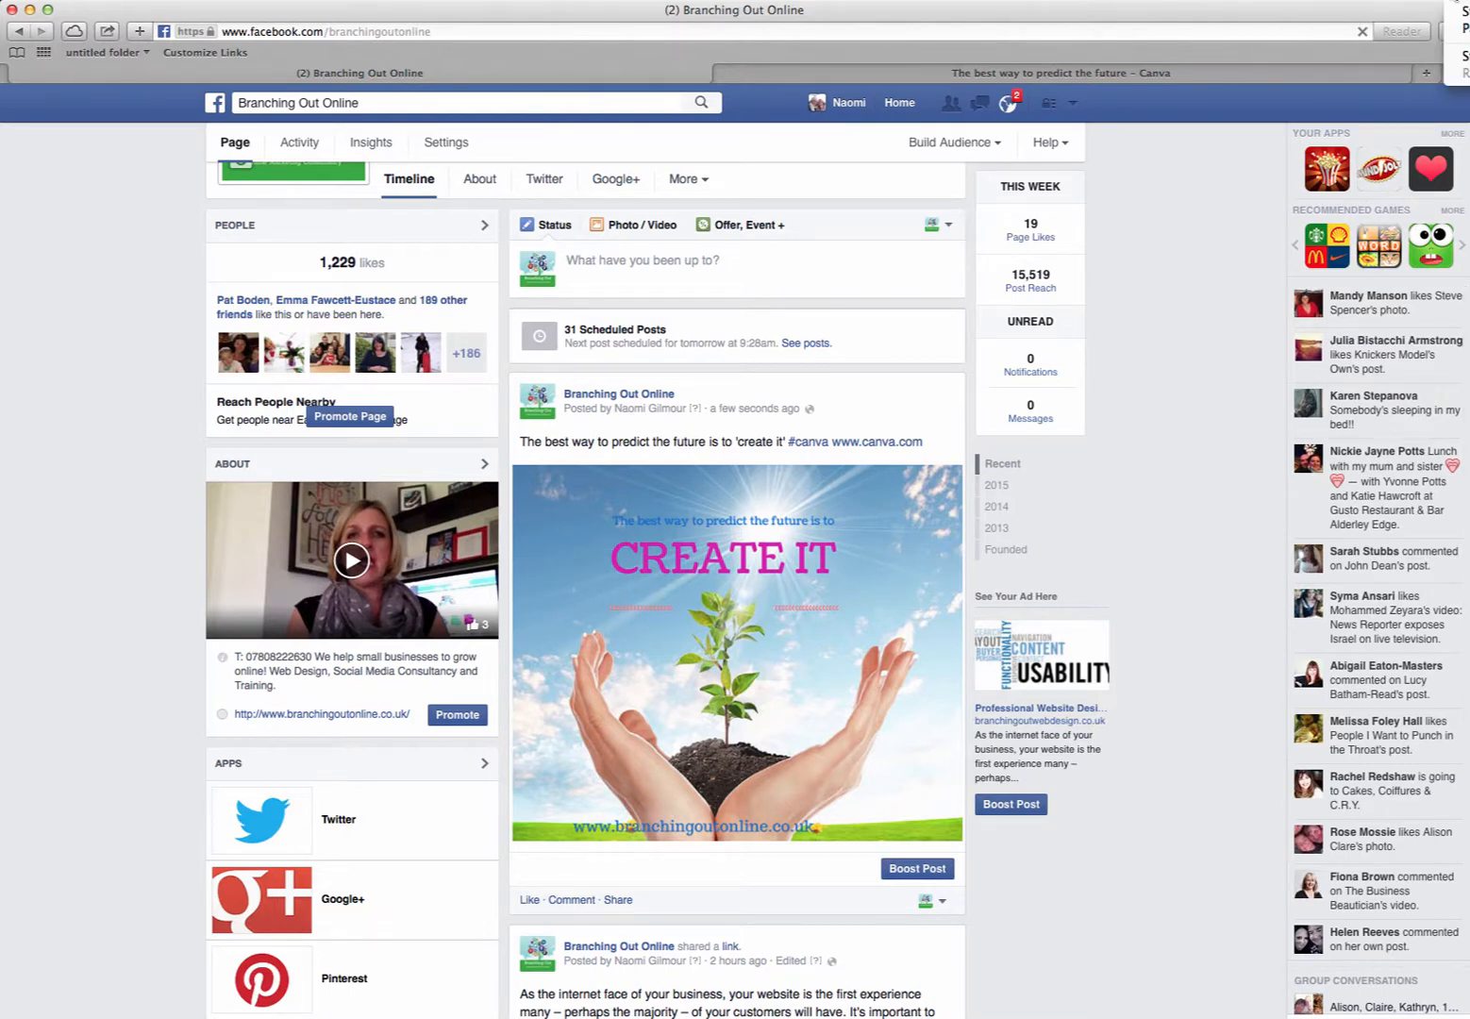